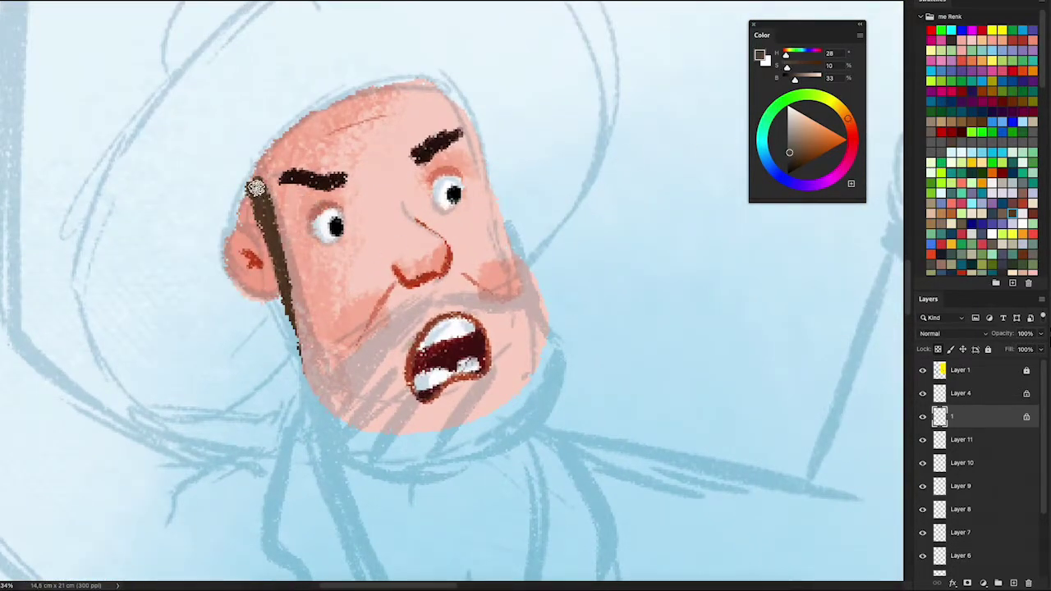
# - Outline the beard along both jaw sides and chin, and draw the moustache in dark brown
pyautogui.moveTo(249, 204); pyautogui.dragTo(314, 402)
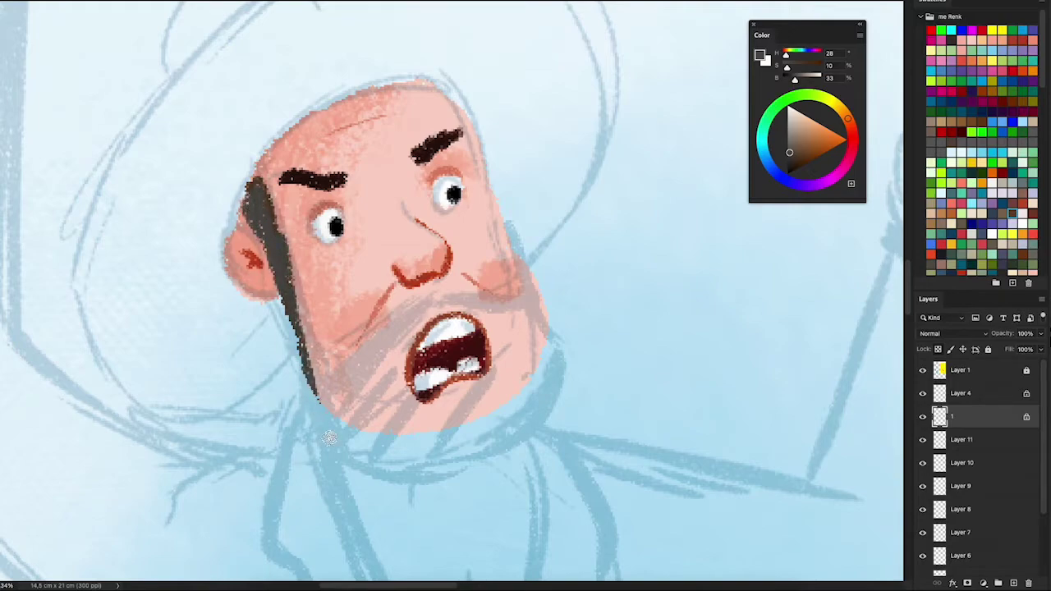
pyautogui.moveTo(275, 233)
pyautogui.mouseDown()
pyautogui.moveTo(305, 364)
pyautogui.moveTo(326, 392)
pyautogui.mouseUp()
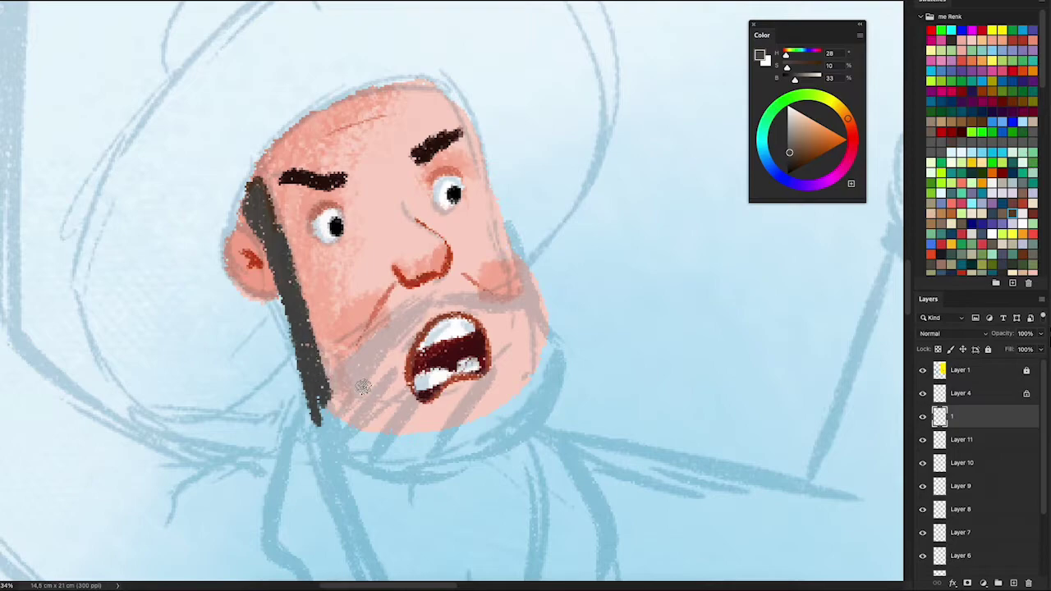
pyautogui.moveTo(421, 296)
pyautogui.mouseDown()
pyautogui.moveTo(328, 382)
pyautogui.moveTo(435, 294)
pyautogui.moveTo(530, 313)
pyautogui.mouseUp()
pyautogui.moveTo(509, 230); pyautogui.dragTo(532, 312)
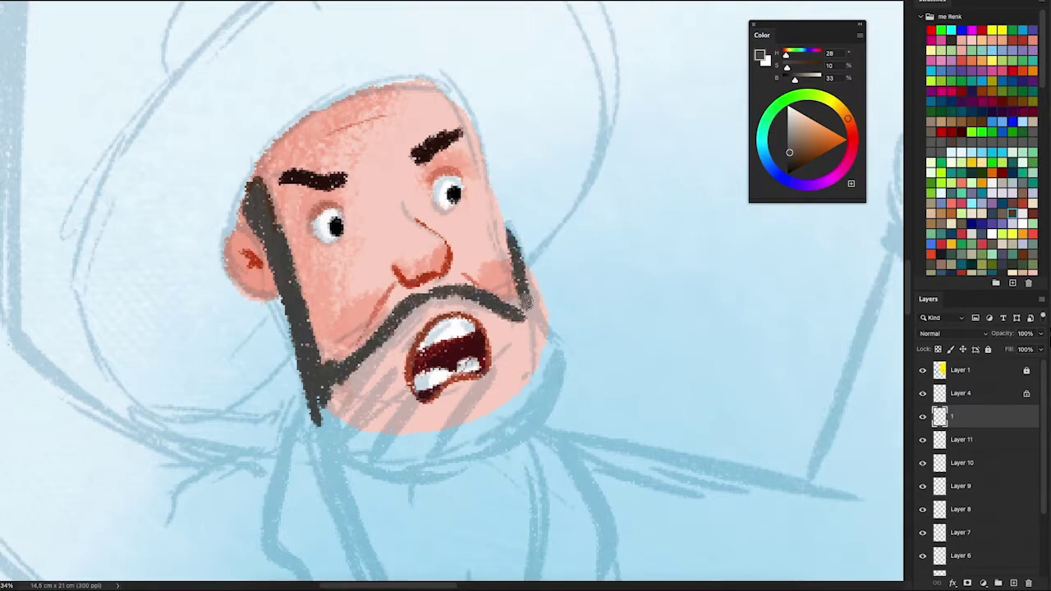
pyautogui.moveTo(513, 248); pyautogui.dragTo(538, 320)
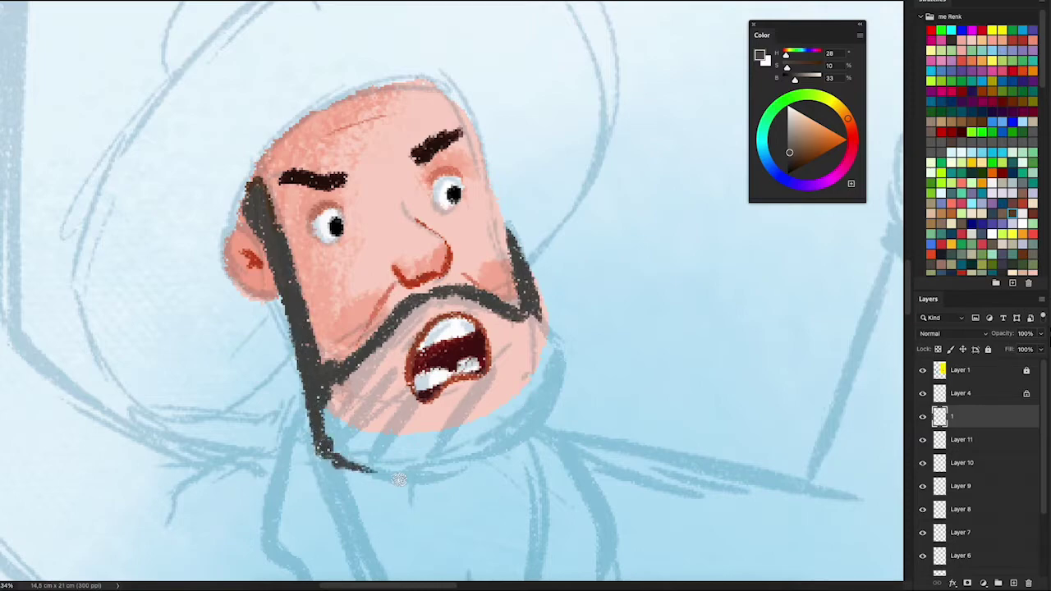
pyautogui.moveTo(396, 484)
pyautogui.mouseDown()
pyautogui.moveTo(566, 415)
pyautogui.moveTo(533, 303)
pyautogui.mouseUp()
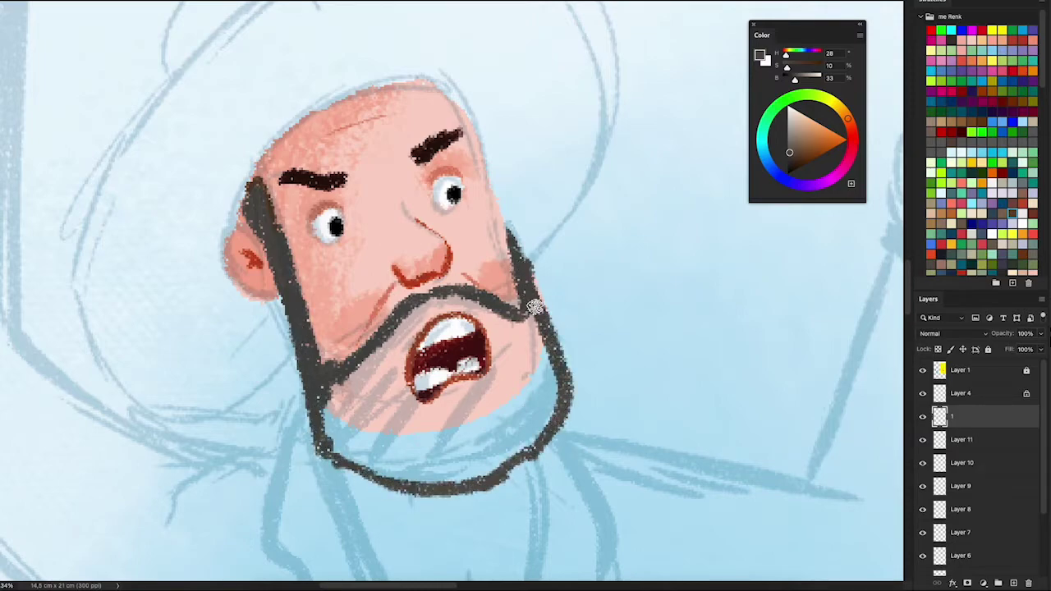
# - Fill in the beard between the lip and chin and thicken the moustache with brown strokes
pyautogui.moveTo(422, 312)
pyautogui.mouseDown()
pyautogui.moveTo(387, 336)
pyautogui.moveTo(331, 436)
pyautogui.moveTo(414, 311)
pyautogui.moveTo(438, 298)
pyautogui.moveTo(554, 321)
pyautogui.mouseUp()
pyautogui.moveTo(493, 312); pyautogui.dragTo(386, 337)
pyautogui.moveTo(381, 337); pyautogui.dragTo(393, 450)
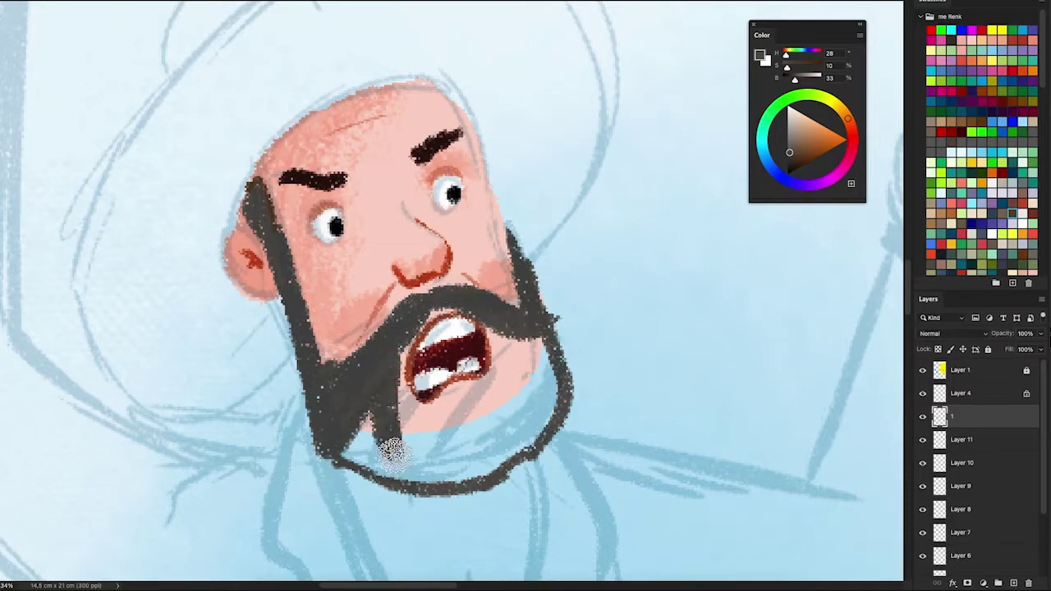
pyautogui.moveTo(399, 348)
pyautogui.mouseDown()
pyautogui.moveTo(402, 431)
pyautogui.moveTo(448, 431)
pyautogui.moveTo(517, 353)
pyautogui.moveTo(534, 375)
pyautogui.moveTo(368, 464)
pyautogui.moveTo(493, 462)
pyautogui.moveTo(549, 403)
pyautogui.mouseUp()
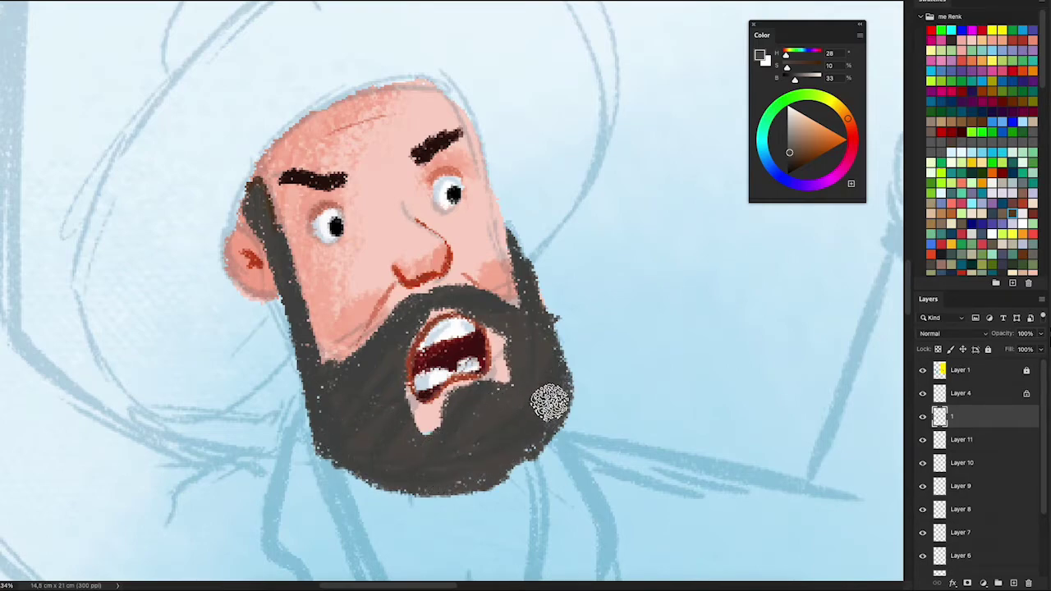
pyautogui.moveTo(310, 375)
pyautogui.mouseDown()
pyautogui.moveTo(320, 435)
pyautogui.moveTo(413, 469)
pyautogui.moveTo(312, 411)
pyautogui.moveTo(400, 495)
pyautogui.moveTo(345, 462)
pyautogui.moveTo(481, 491)
pyautogui.moveTo(549, 427)
pyautogui.mouseUp()
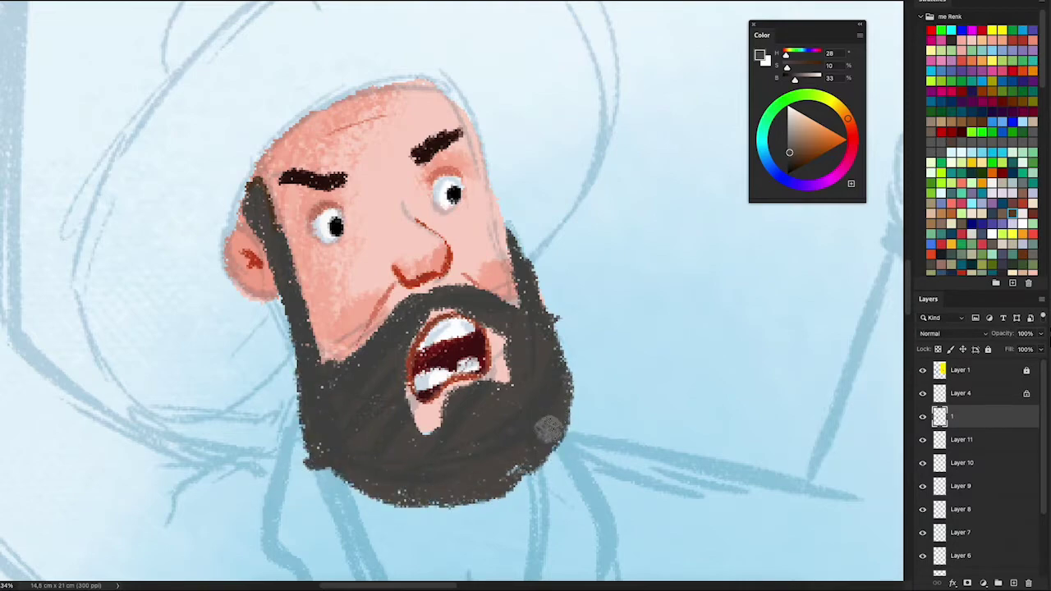
pyautogui.click(787, 161)
# - Hatch dark brown hair strokes into the sideburn, beside the mouth and across the lower beard
pyautogui.moveTo(250, 189)
pyautogui.mouseDown()
pyautogui.moveTo(312, 457)
pyautogui.moveTo(375, 333)
pyautogui.moveTo(345, 439)
pyautogui.moveTo(386, 367)
pyautogui.moveTo(393, 441)
pyautogui.mouseUp()
pyautogui.moveTo(436, 289); pyautogui.dragTo(500, 326)
pyautogui.moveTo(517, 335); pyautogui.dragTo(525, 378)
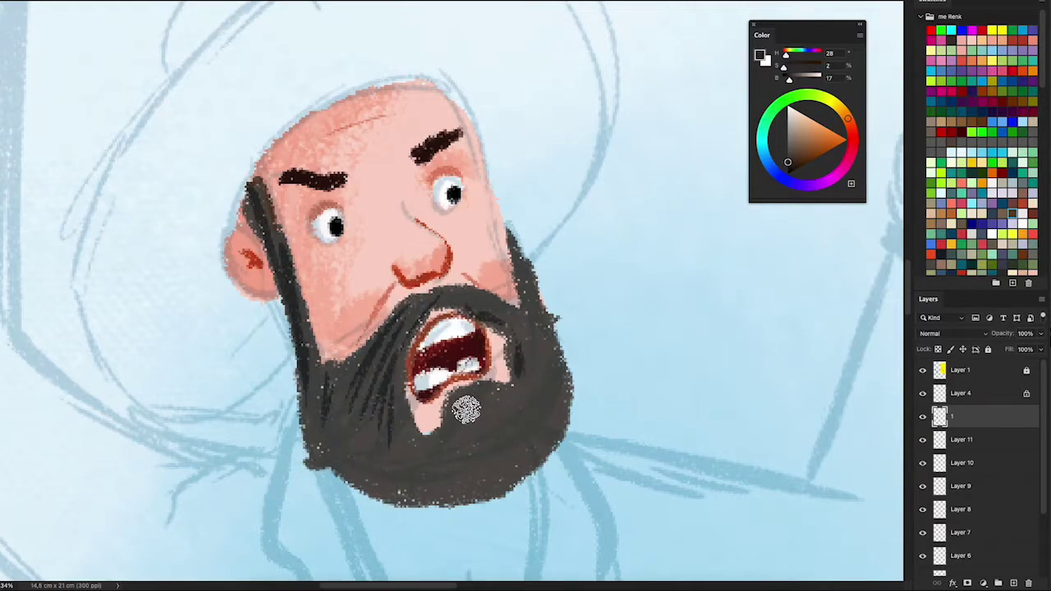
pyautogui.moveTo(466, 409)
pyautogui.mouseDown()
pyautogui.moveTo(423, 434)
pyautogui.moveTo(464, 399)
pyautogui.mouseUp()
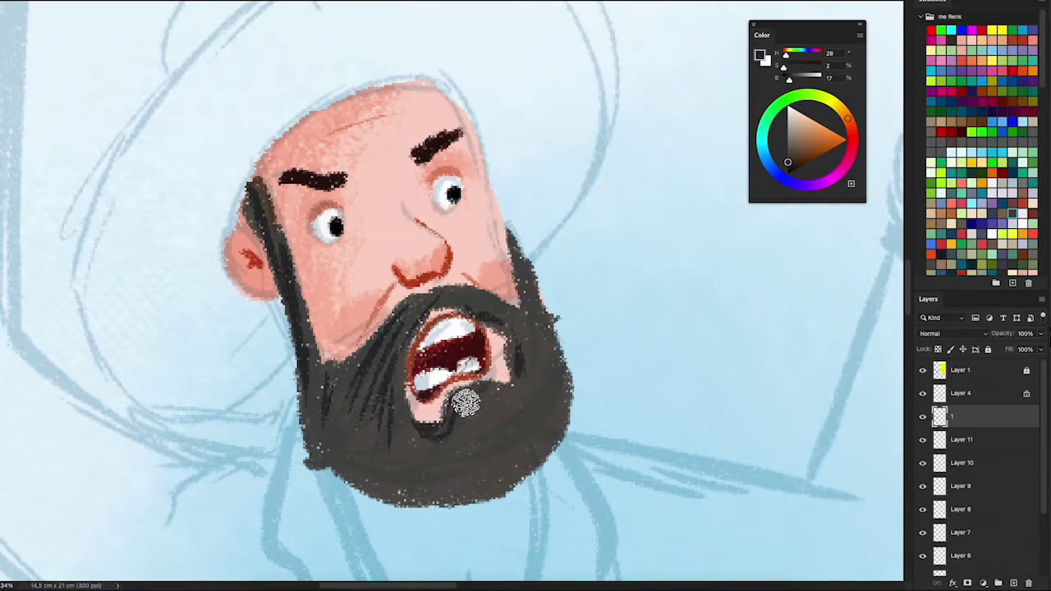
pyautogui.moveTo(369, 476); pyautogui.dragTo(481, 467)
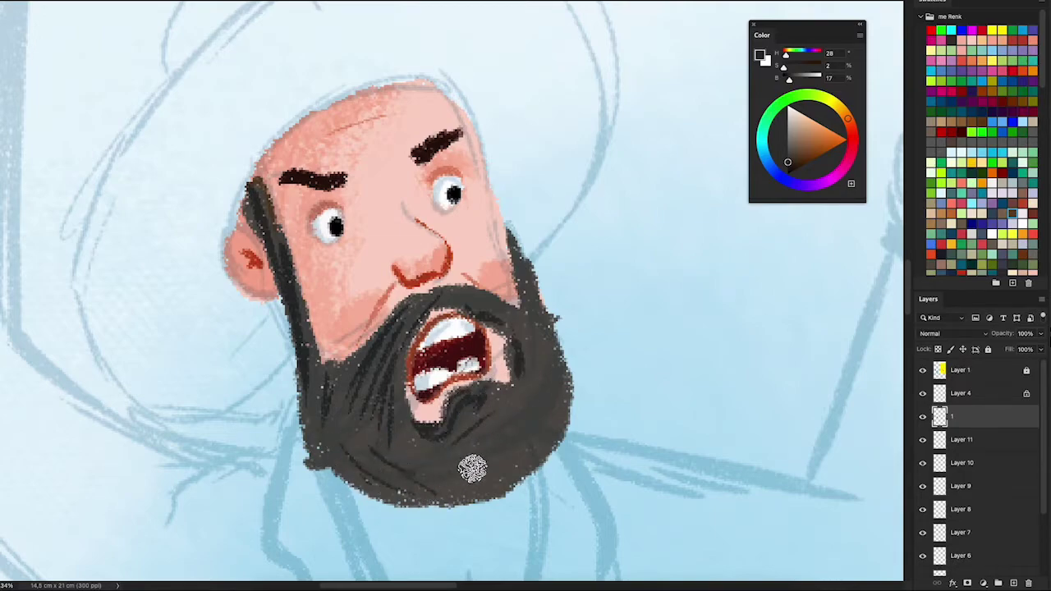
# - Paint lighter grey hair highlights beside the mouth and on the beard's left and lower right
pyautogui.keyDown('alt'); pyautogui.click(535, 353); pyautogui.keyUp('alt')
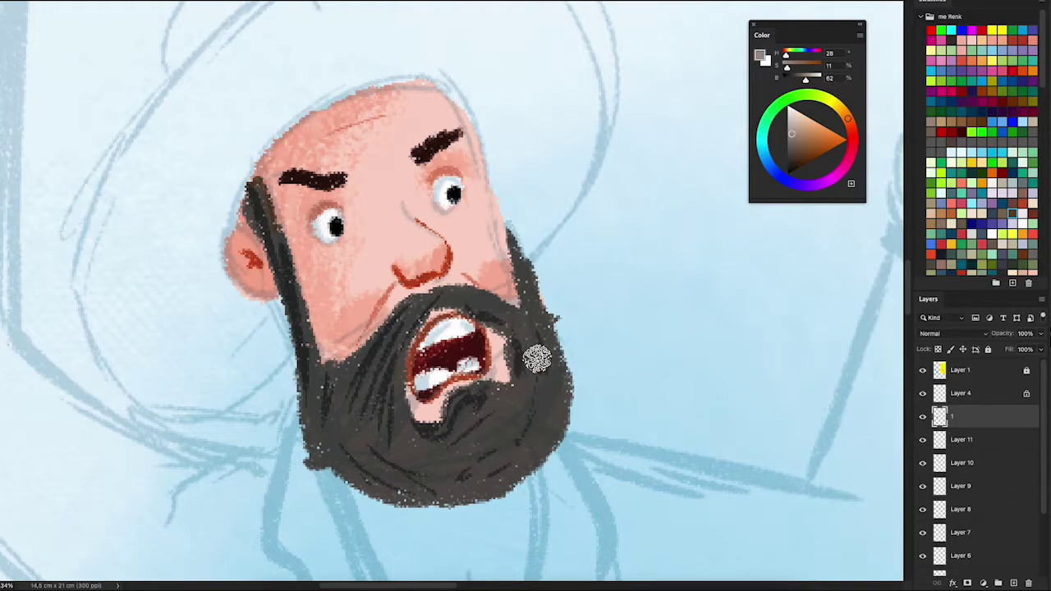
pyautogui.moveTo(503, 310); pyautogui.dragTo(556, 369)
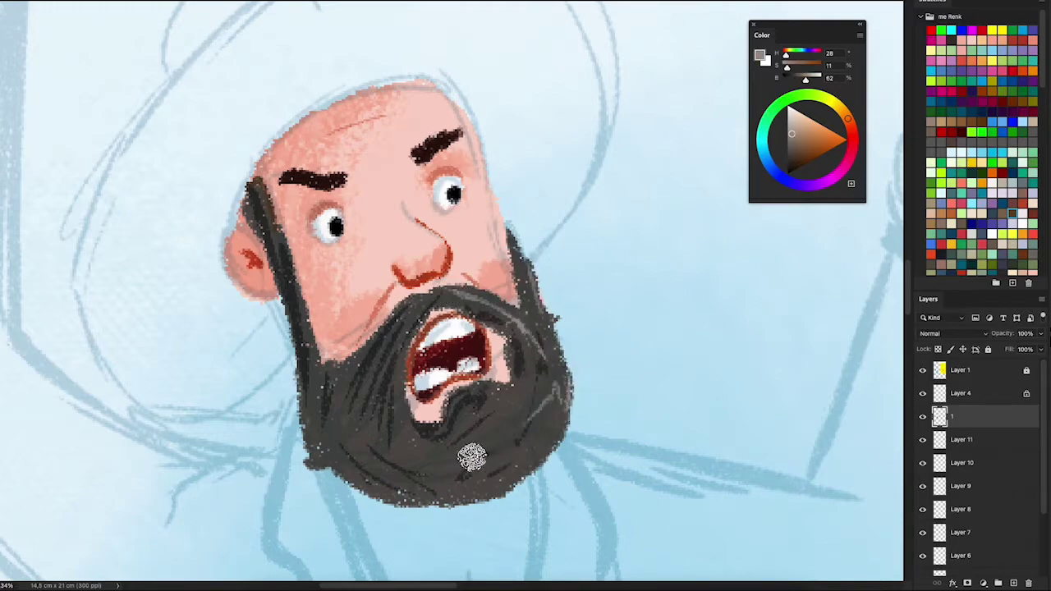
pyautogui.moveTo(389, 325); pyautogui.dragTo(347, 404)
pyautogui.moveTo(358, 361); pyautogui.dragTo(365, 418)
pyautogui.moveTo(520, 391)
pyautogui.mouseDown()
pyautogui.moveTo(517, 439)
pyautogui.moveTo(498, 402)
pyautogui.moveTo(472, 439)
pyautogui.moveTo(498, 415)
pyautogui.moveTo(460, 413)
pyautogui.moveTo(454, 448)
pyautogui.moveTo(528, 388)
pyautogui.mouseUp()
pyautogui.click(787, 124)
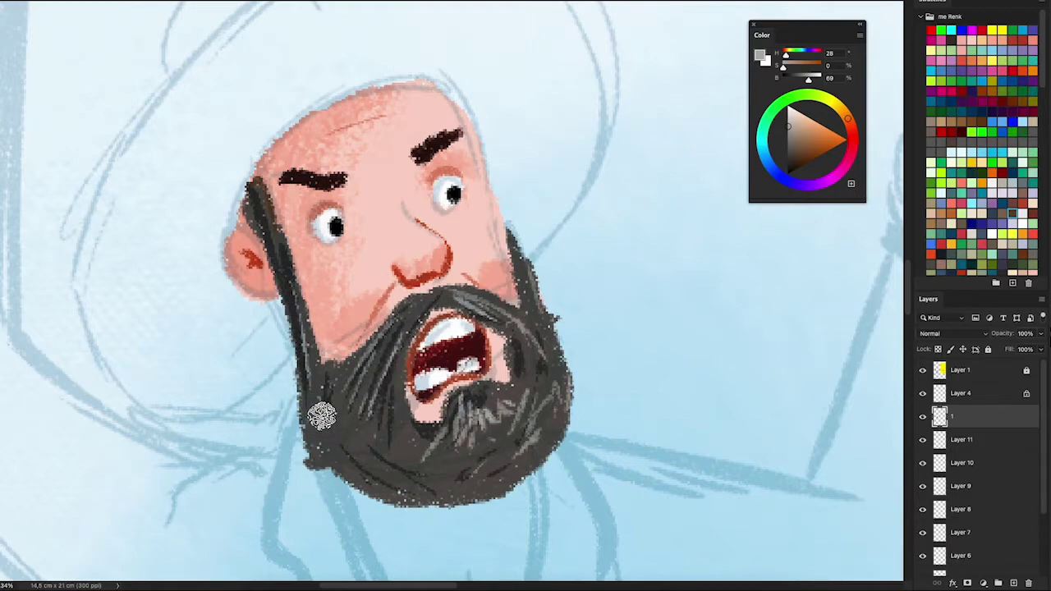
pyautogui.scroll(-3, 605, 343)
# - On Layer 11, draw a red ellipse for the hat and fill it solid red
pyautogui.scroll(-1, 605, 342)
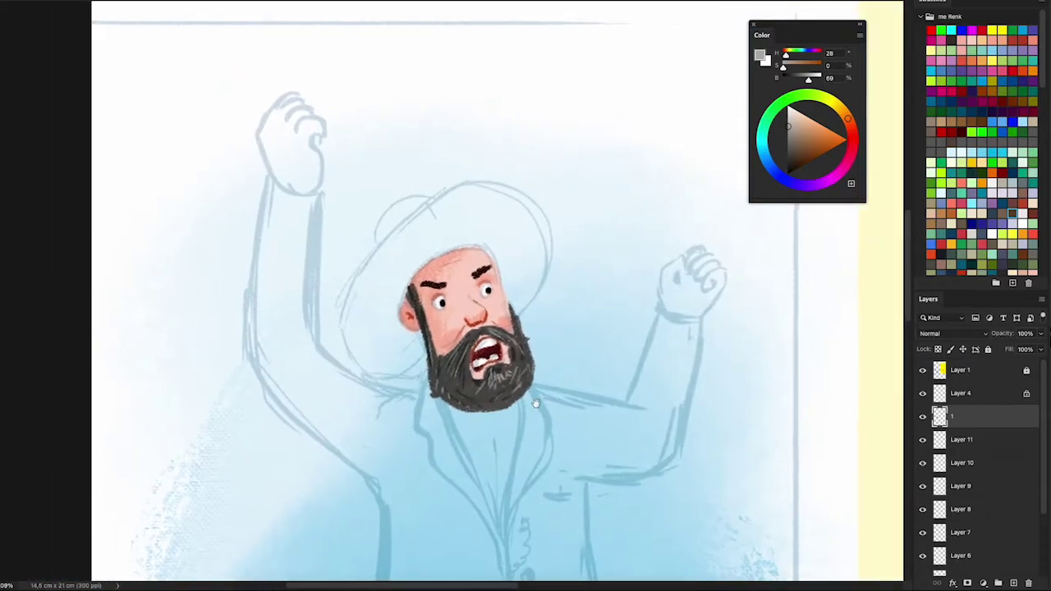
pyautogui.click(969, 441)
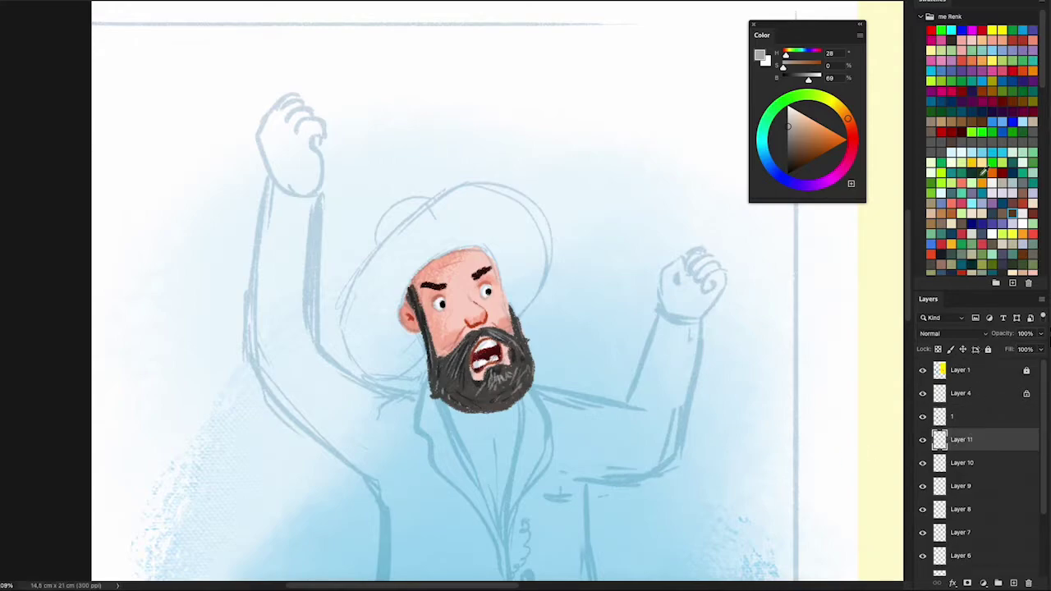
pyautogui.click(983, 244)
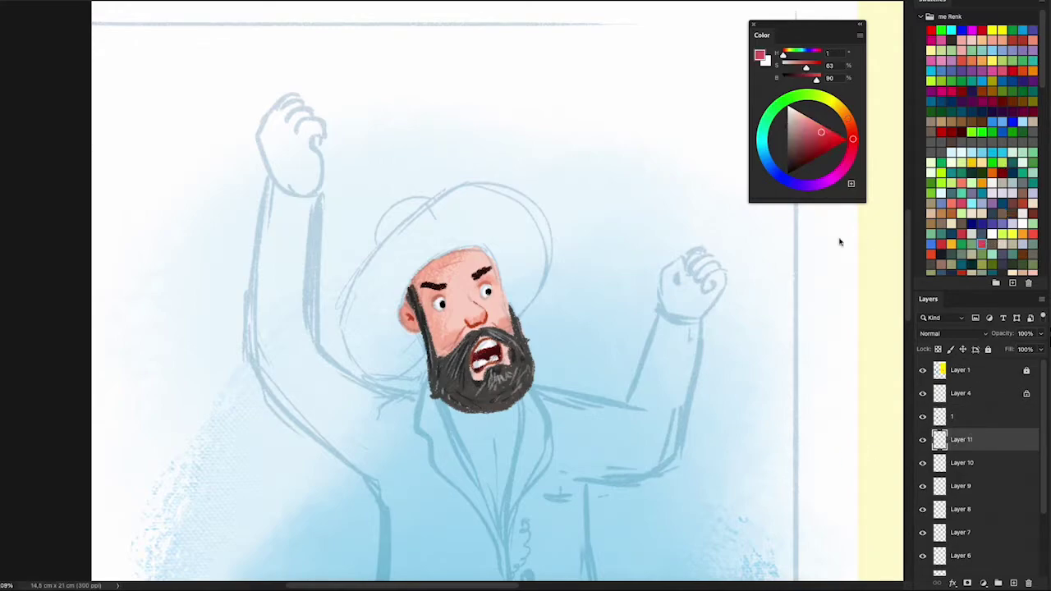
pyautogui.scroll(2, 459, 259)
pyautogui.moveTo(419, 428)
pyautogui.mouseDown()
pyautogui.moveTo(332, 443)
pyautogui.moveTo(316, 268)
pyautogui.moveTo(475, 130)
pyautogui.moveTo(626, 212)
pyautogui.moveTo(529, 356)
pyautogui.mouseUp()
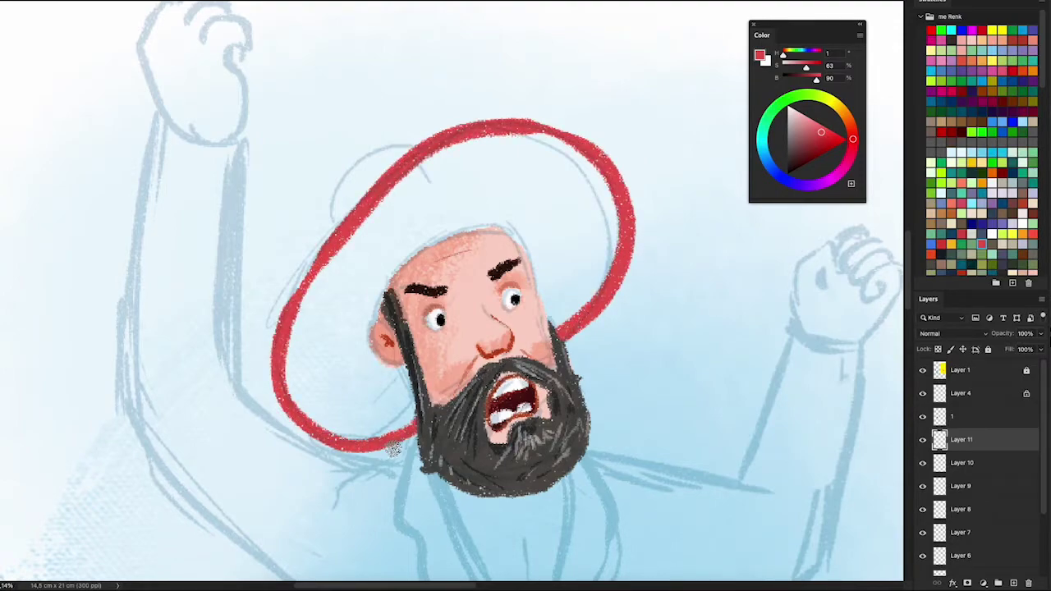
pyautogui.click(577, 269)
pyautogui.press('b')
pyautogui.moveTo(563, 155)
pyautogui.mouseDown()
pyautogui.moveTo(324, 257)
pyautogui.moveTo(325, 428)
pyautogui.mouseUp()
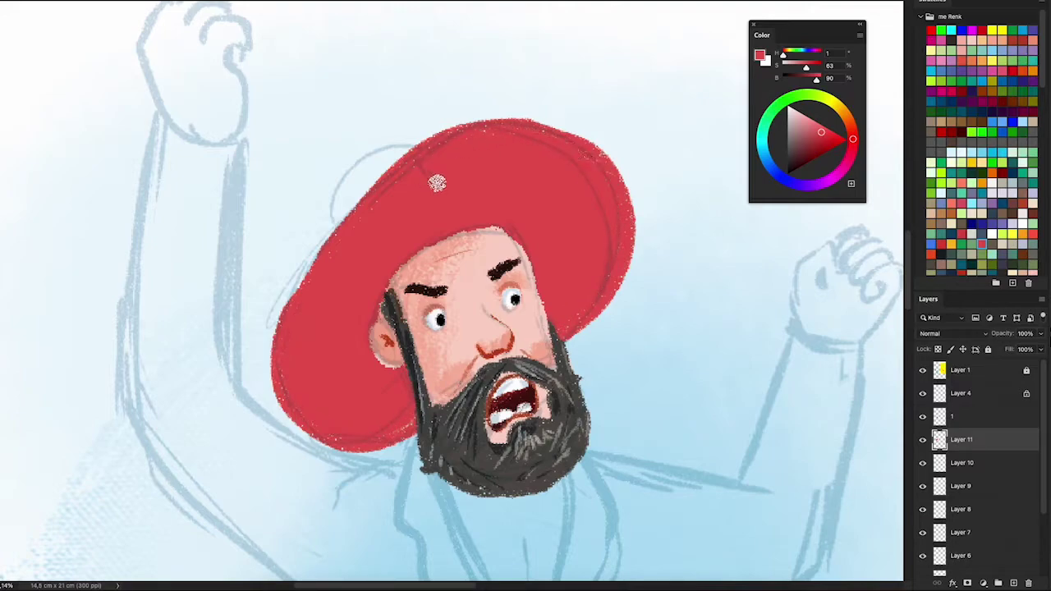
# - Recolour the hat khaki and shade its upper part darker olive with a textured brush
pyautogui.click(966, 245)
pyautogui.click(586, 241)
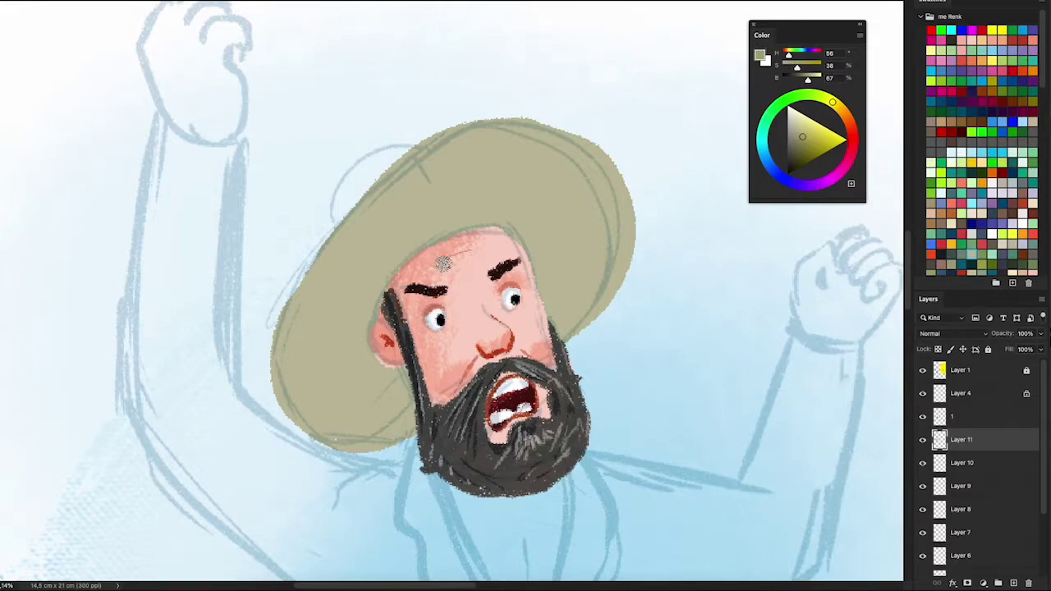
pyautogui.rightClick(443, 262)
pyautogui.doubleClick(776, 213)
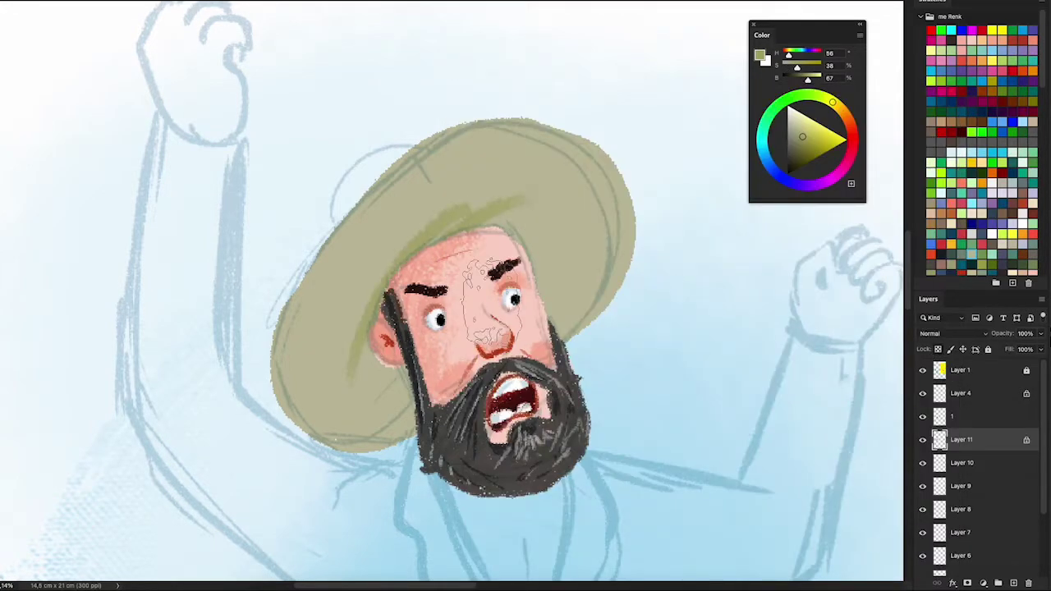
pyautogui.moveTo(493, 185); pyautogui.dragTo(378, 209)
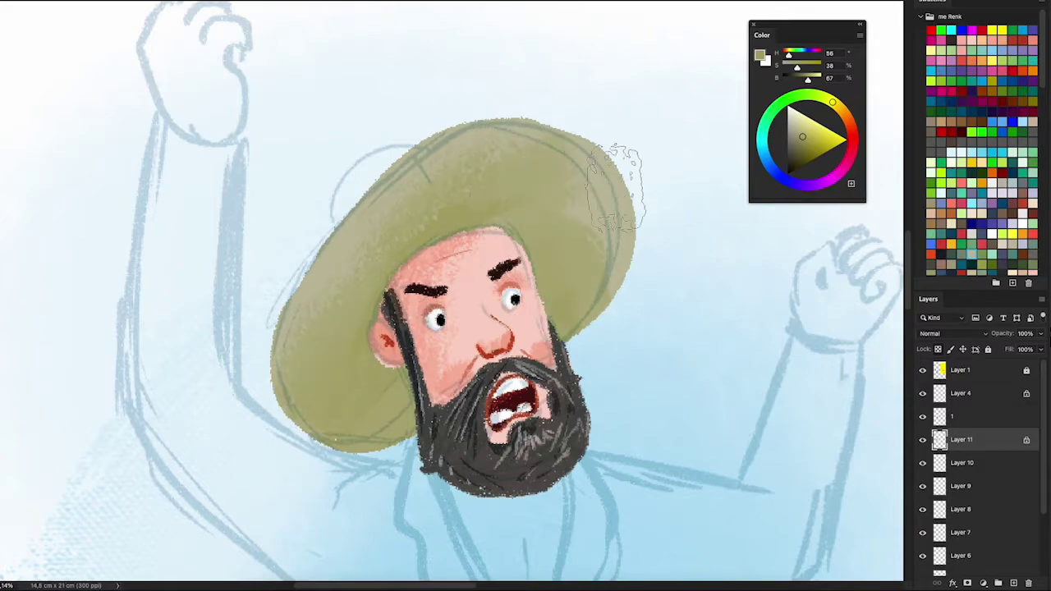
pyautogui.scroll(-4, 580, 237)
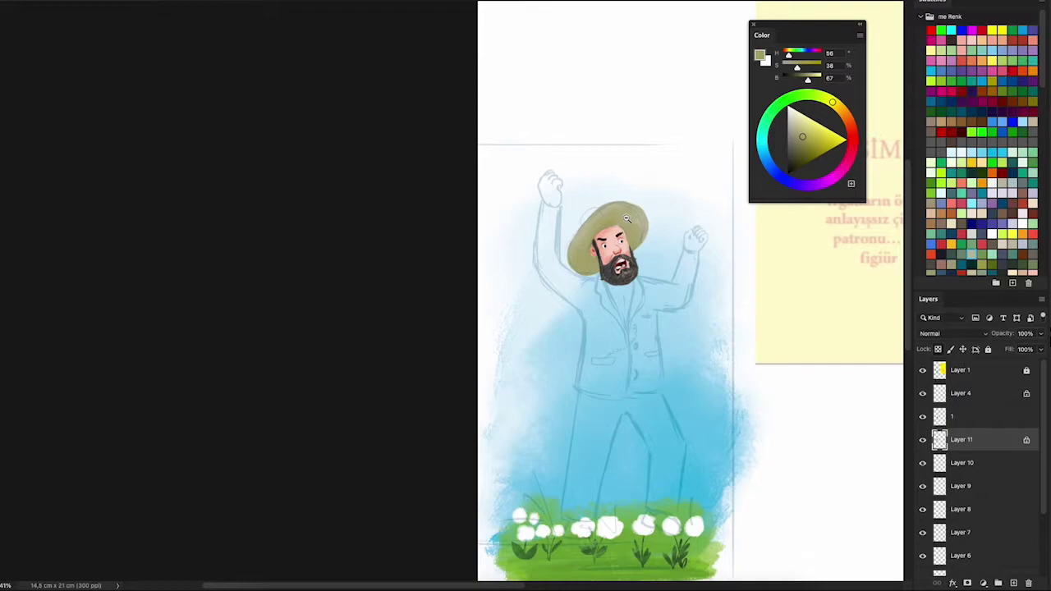
pyautogui.scroll(5, 619, 221)
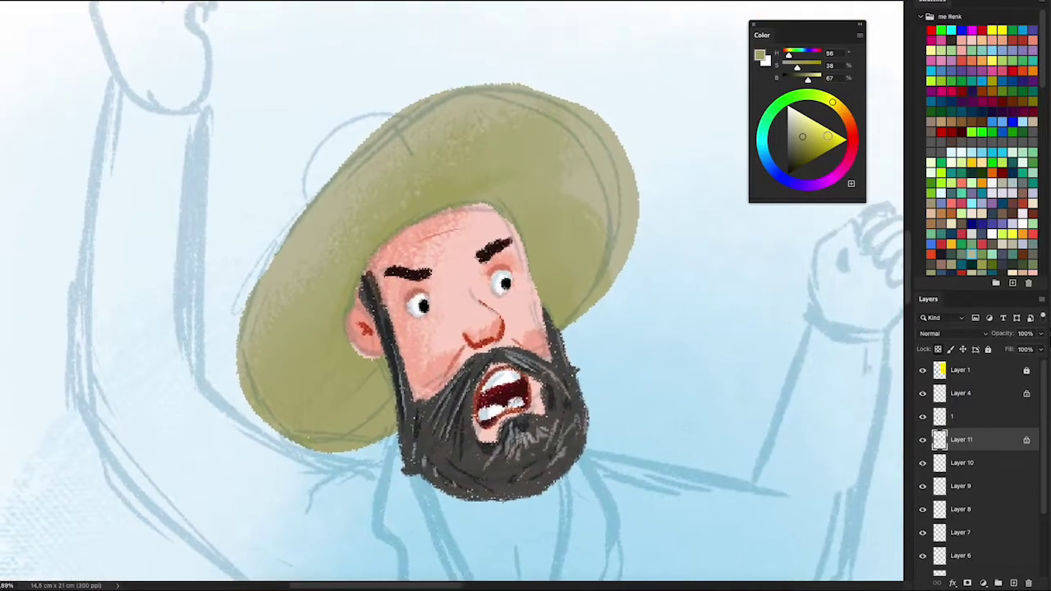
# - Shade the hat brim and crown in dark olive, then soften the shading above the forehead
pyautogui.moveTo(386, 353)
pyautogui.mouseDown()
pyautogui.moveTo(361, 443)
pyautogui.moveTo(336, 270)
pyautogui.mouseUp()
pyautogui.moveTo(312, 443)
pyautogui.mouseDown()
pyautogui.moveTo(344, 230)
pyautogui.moveTo(443, 184)
pyautogui.mouseUp()
pyautogui.moveTo(378, 246)
pyautogui.mouseDown()
pyautogui.moveTo(493, 197)
pyautogui.moveTo(533, 247)
pyautogui.mouseUp()
pyautogui.moveTo(280, 426)
pyautogui.mouseDown()
pyautogui.moveTo(410, 165)
pyautogui.moveTo(525, 189)
pyautogui.mouseUp()
pyautogui.moveTo(503, 299); pyautogui.dragTo(525, 173)
pyautogui.moveTo(435, 156); pyautogui.dragTo(361, 214)
pyautogui.moveTo(279, 411)
pyautogui.mouseDown()
pyautogui.moveTo(328, 238)
pyautogui.moveTo(489, 141)
pyautogui.mouseUp()
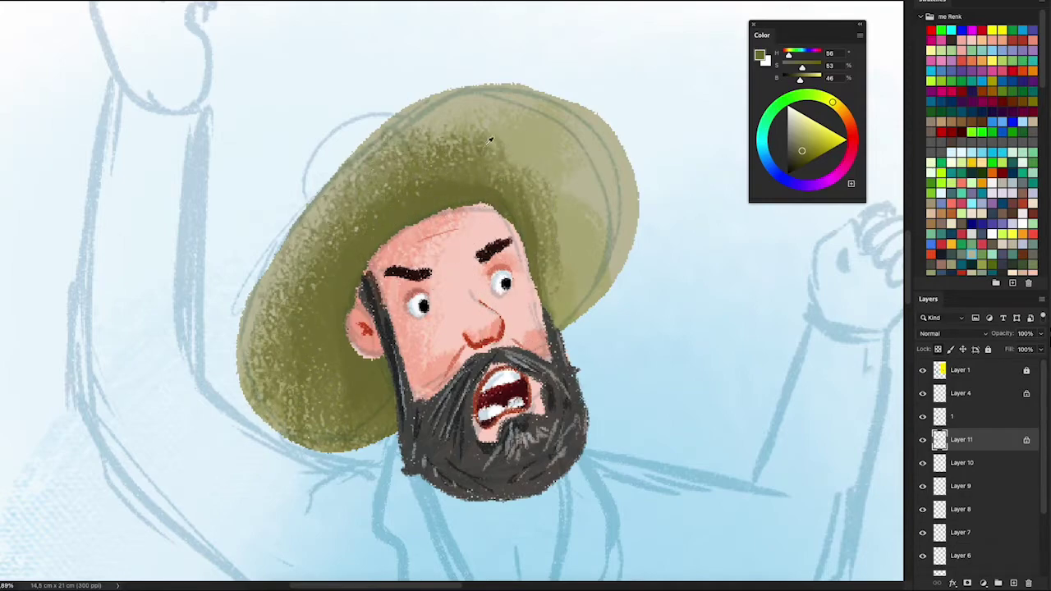
pyautogui.moveTo(246, 361); pyautogui.dragTo(452, 148)
pyautogui.moveTo(279, 443)
pyautogui.mouseDown()
pyautogui.moveTo(476, 140)
pyautogui.moveTo(550, 205)
pyautogui.moveTo(558, 255)
pyautogui.mouseUp()
pyautogui.moveTo(474, 197); pyautogui.dragTo(467, 148)
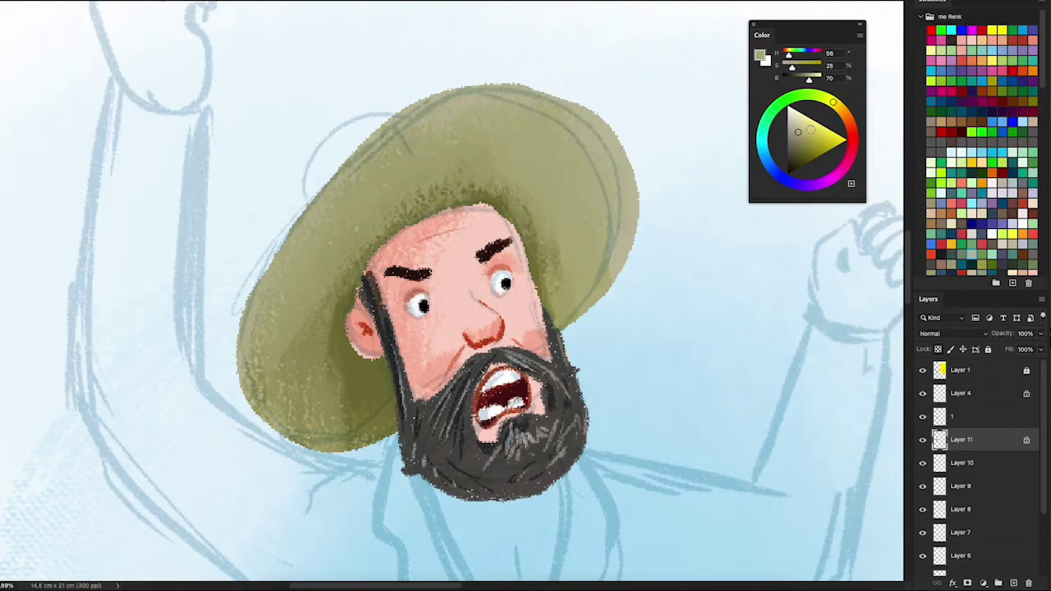
# - Add a light straw line on the brim, then fill the crown dark olive on Layer 10 with lighter strokes
pyautogui.rightClick(472, 156)
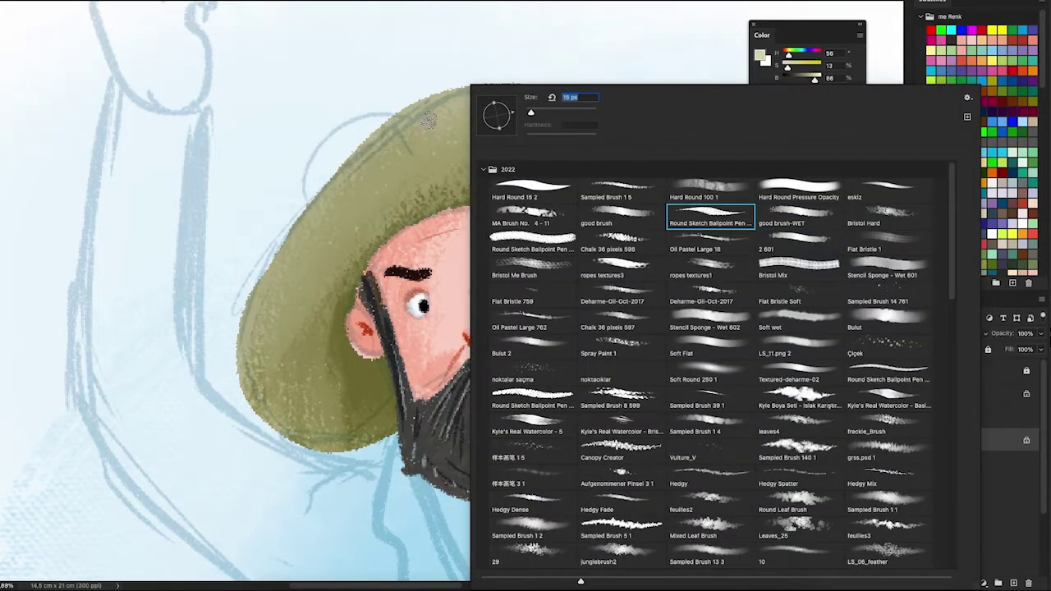
pyautogui.press('Return')
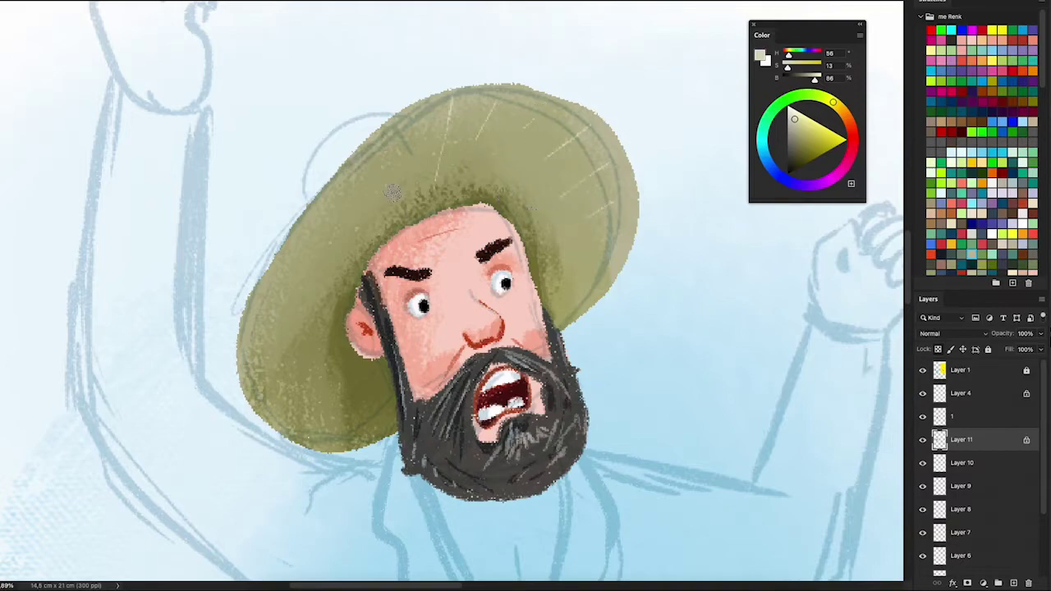
pyautogui.moveTo(322, 332); pyautogui.dragTo(268, 419)
pyautogui.keyDown('alt'); pyautogui.click(356, 354); pyautogui.keyUp('alt')
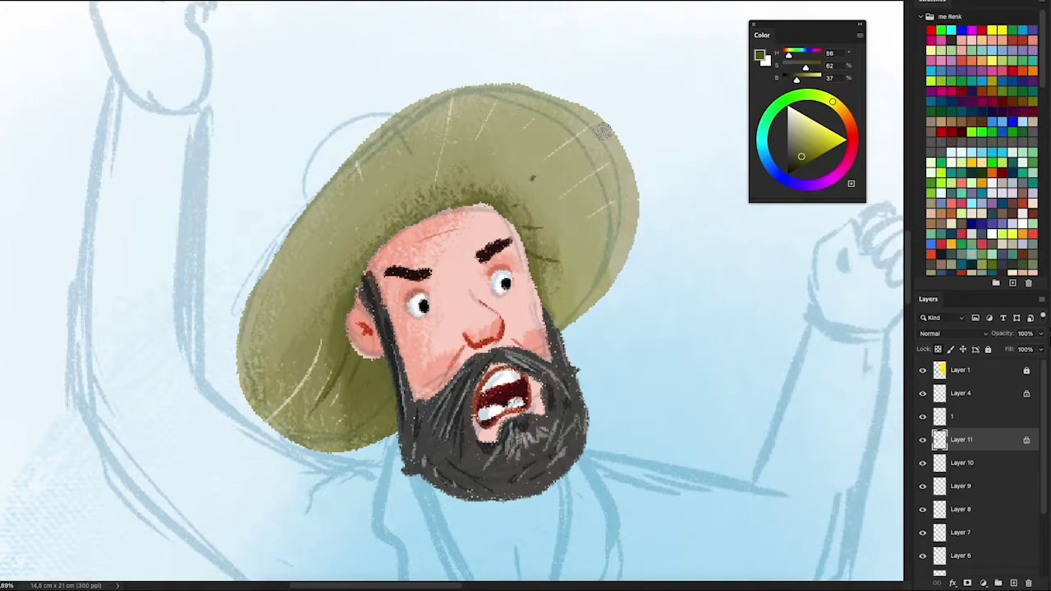
pyautogui.scroll(3, 604, 131)
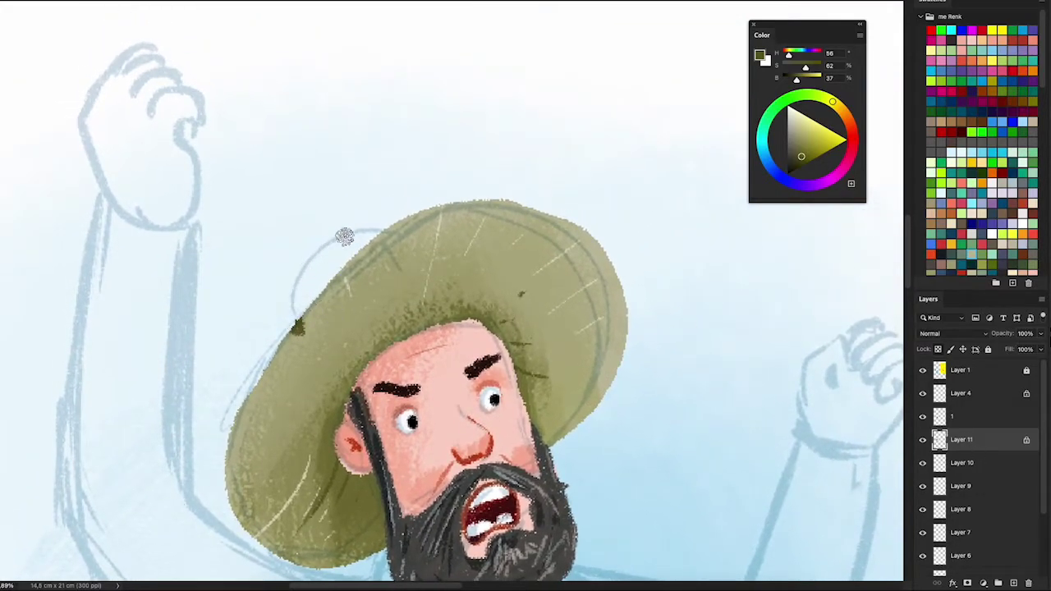
pyautogui.click(975, 462)
pyautogui.moveTo(297, 316)
pyautogui.mouseDown()
pyautogui.moveTo(339, 257)
pyautogui.moveTo(310, 279)
pyautogui.moveTo(292, 325)
pyautogui.mouseUp()
pyautogui.keyDown('alt'); pyautogui.click(380, 287); pyautogui.keyUp('alt')
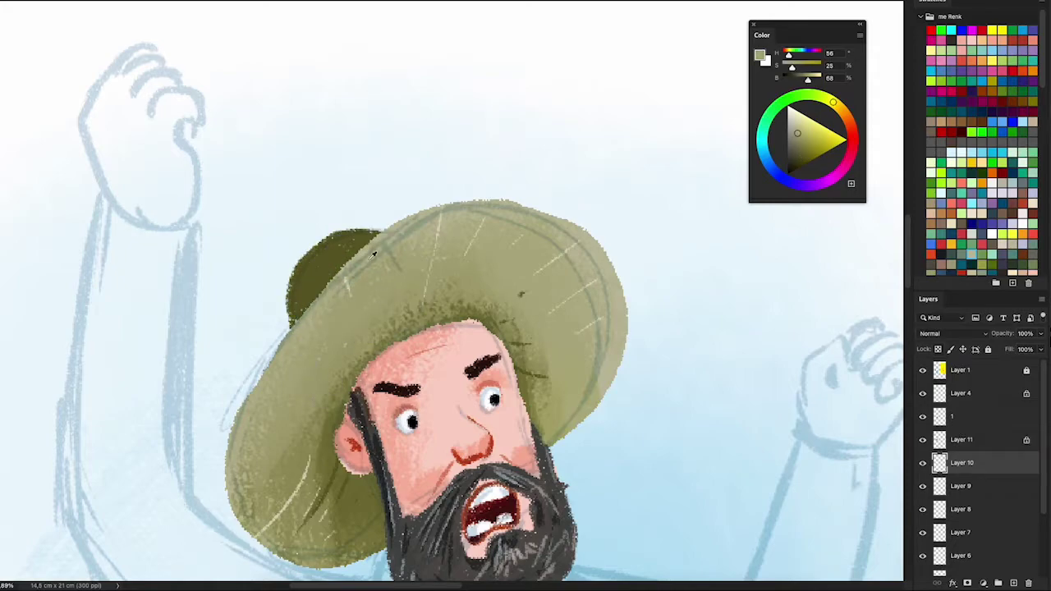
pyautogui.moveTo(341, 236)
pyautogui.mouseDown()
pyautogui.moveTo(296, 280)
pyautogui.moveTo(361, 250)
pyautogui.mouseUp()
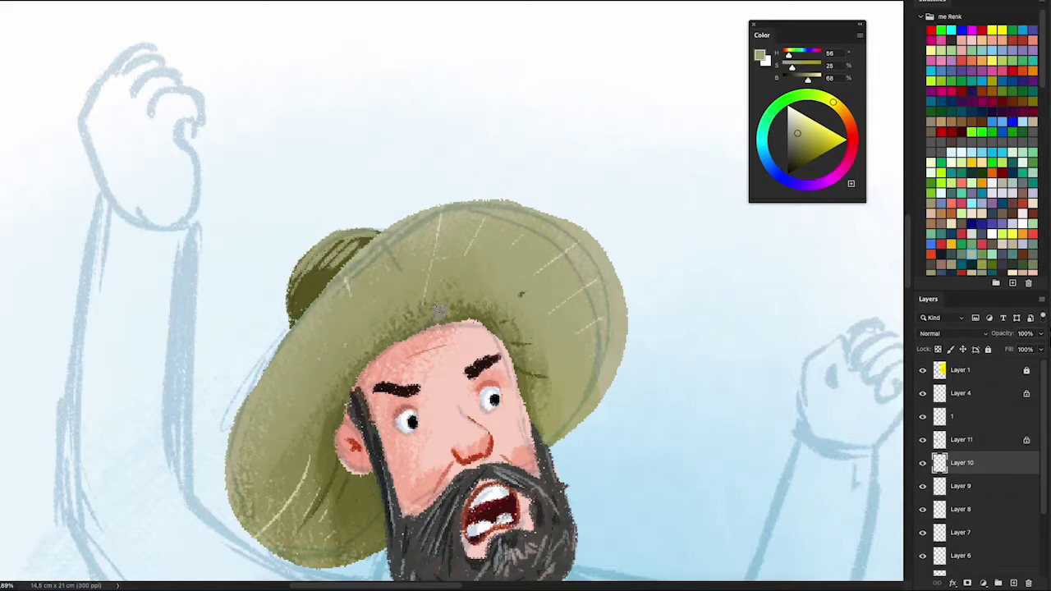
# - Merge layer 1 with Layer 10 into a single head layer
pyautogui.scroll(-3, 608, 255)
pyautogui.scroll(-1, 608, 254)
pyautogui.scroll(1, 515, 358)
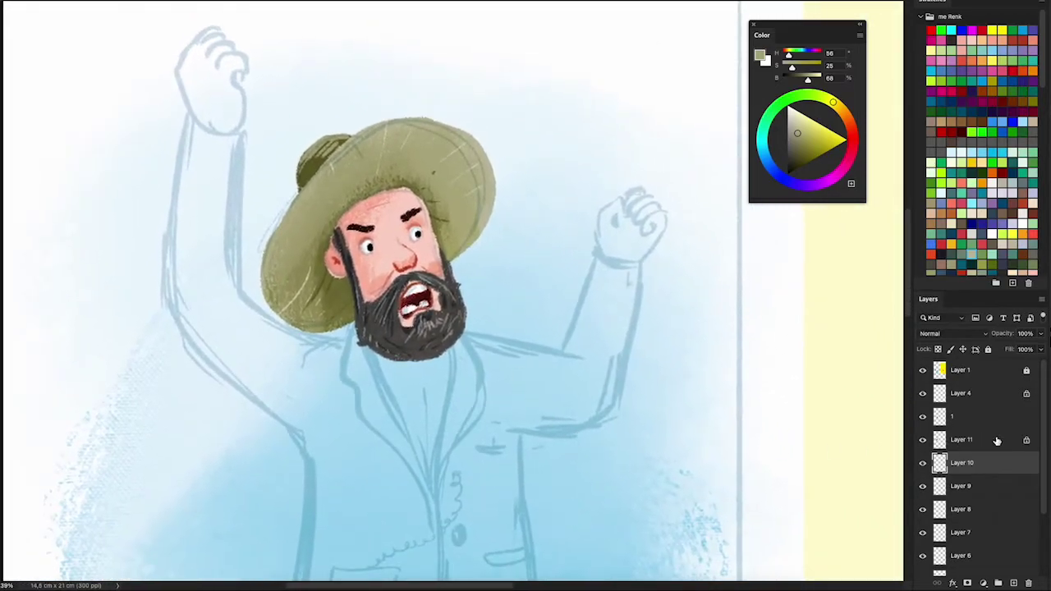
pyautogui.keyDown('shift'); pyautogui.click(977, 417); pyautogui.keyUp('shift')
pyautogui.rightClick(977, 417)
pyautogui.click(893, 413)
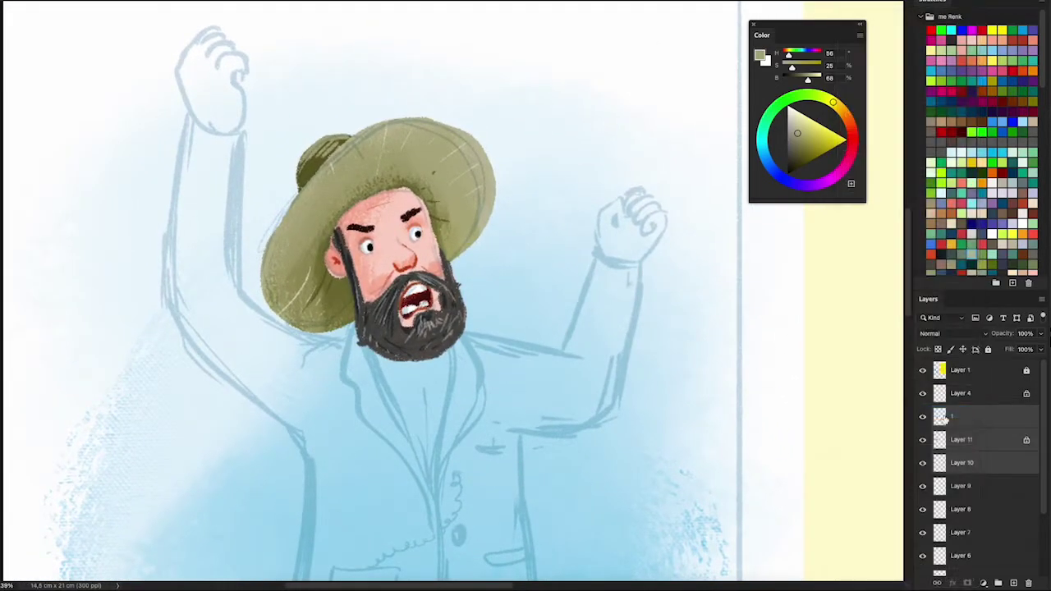
pyautogui.click(985, 443)
pyautogui.scroll(-1, 482, 279)
pyautogui.scroll(1, 460, 204)
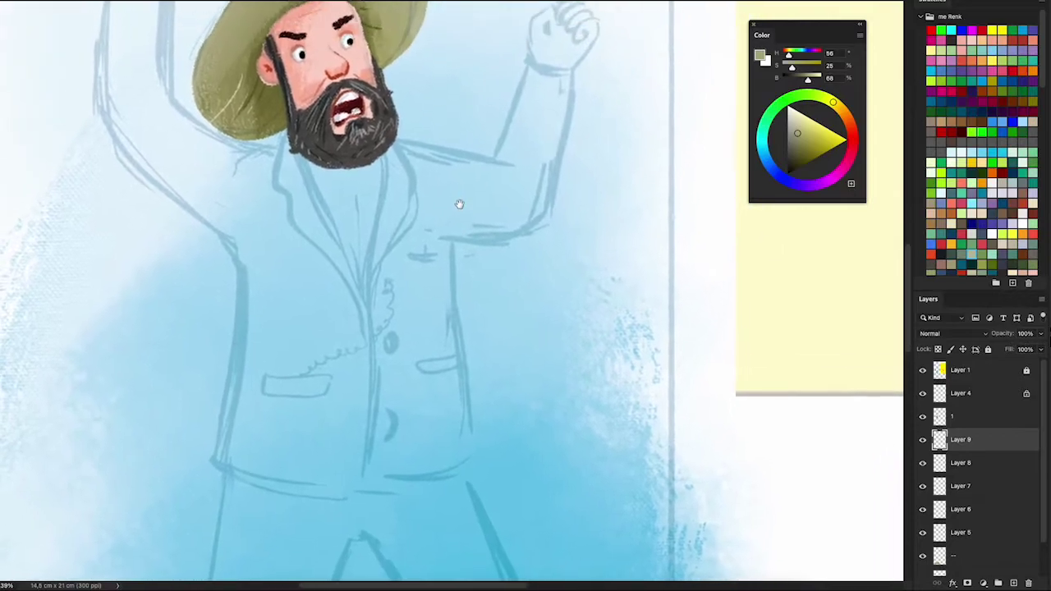
# - Paint the shirt between the lapels in light peach-yellow on Layer 9
pyautogui.click(982, 161)
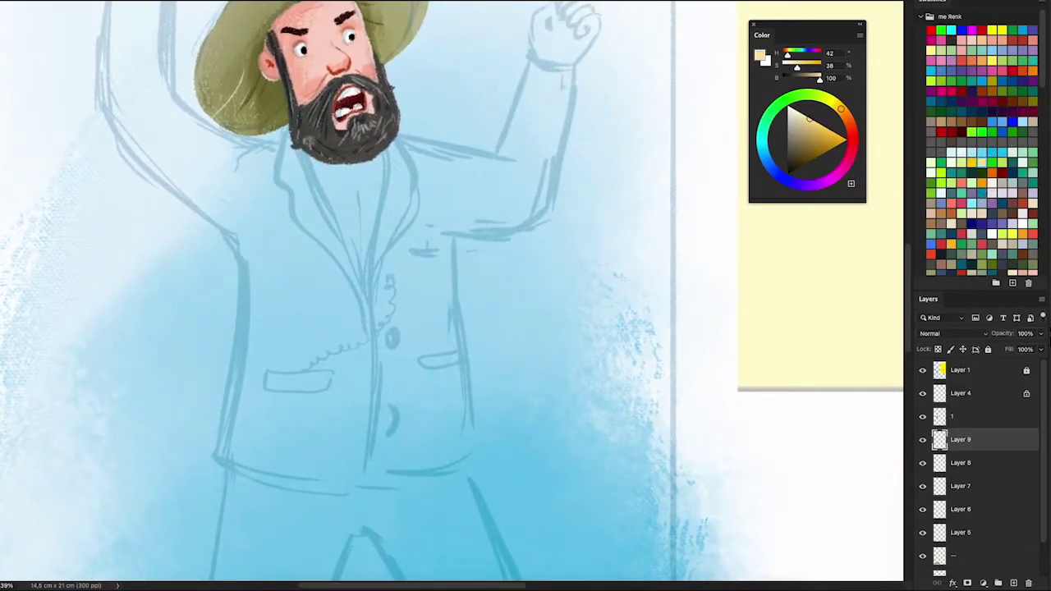
pyautogui.moveTo(312, 159)
pyautogui.mouseDown()
pyautogui.moveTo(350, 240)
pyautogui.moveTo(379, 177)
pyautogui.mouseUp()
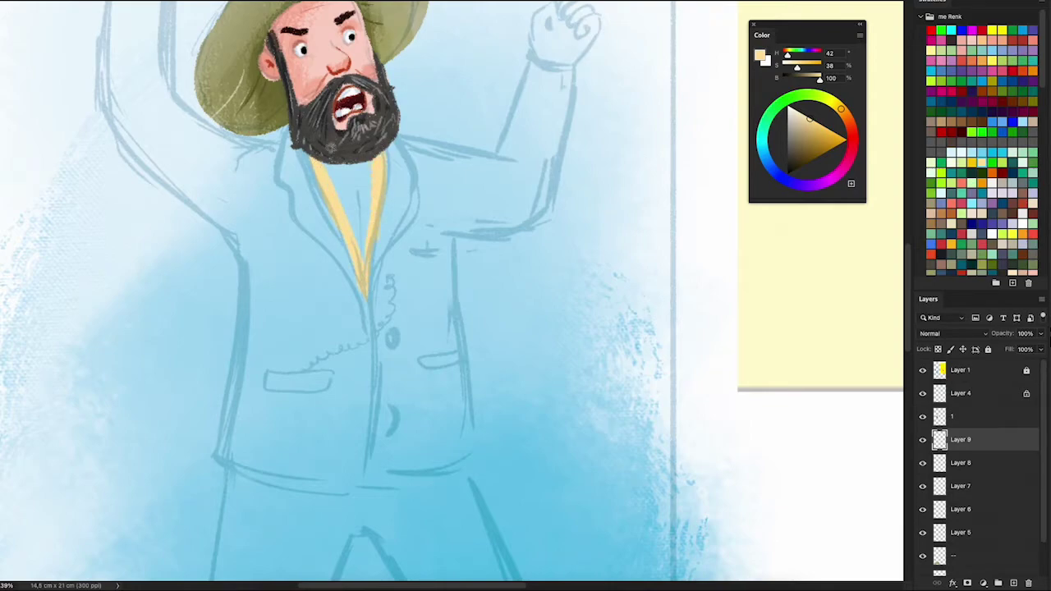
pyautogui.moveTo(349, 222); pyautogui.dragTo(361, 268)
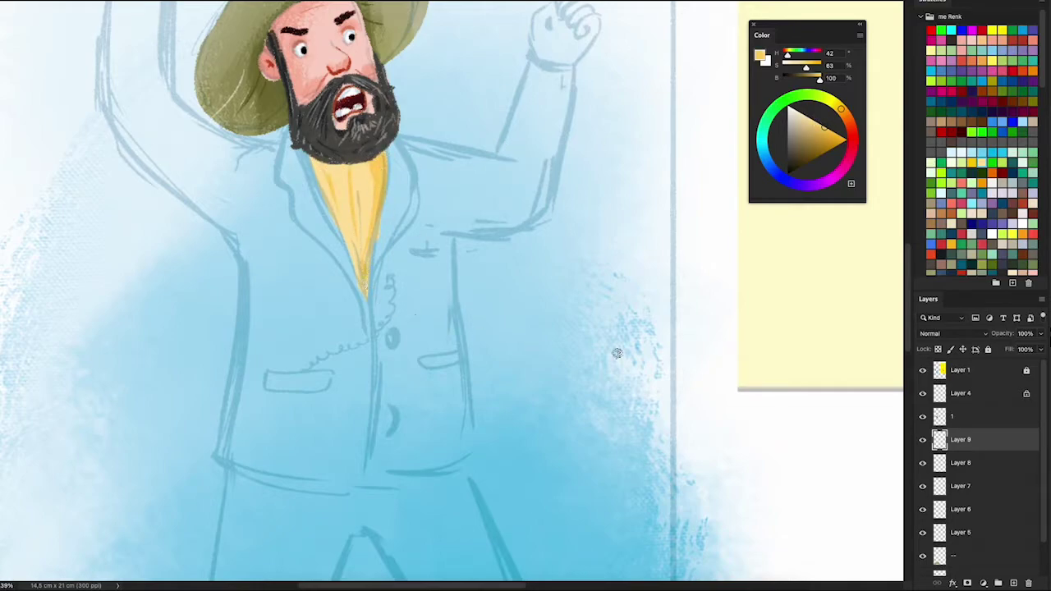
# - Start the jacket outline with a dark brown stroke on Layer 8
pyautogui.click(978, 465)
pyautogui.click(960, 220)
pyautogui.scroll(2, 378, 221)
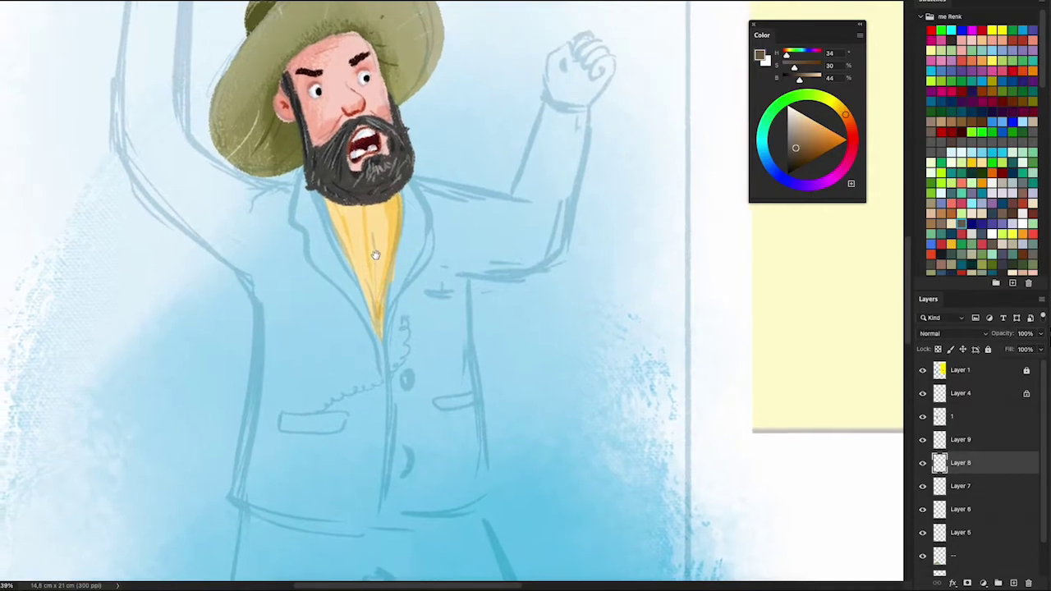
pyautogui.moveTo(265, 211); pyautogui.dragTo(277, 325)
# - Undo a stray stroke, then outline the shoulder, both arms and the jacket's left side in dark brown
pyautogui.hotkey('ctrl', 'z')
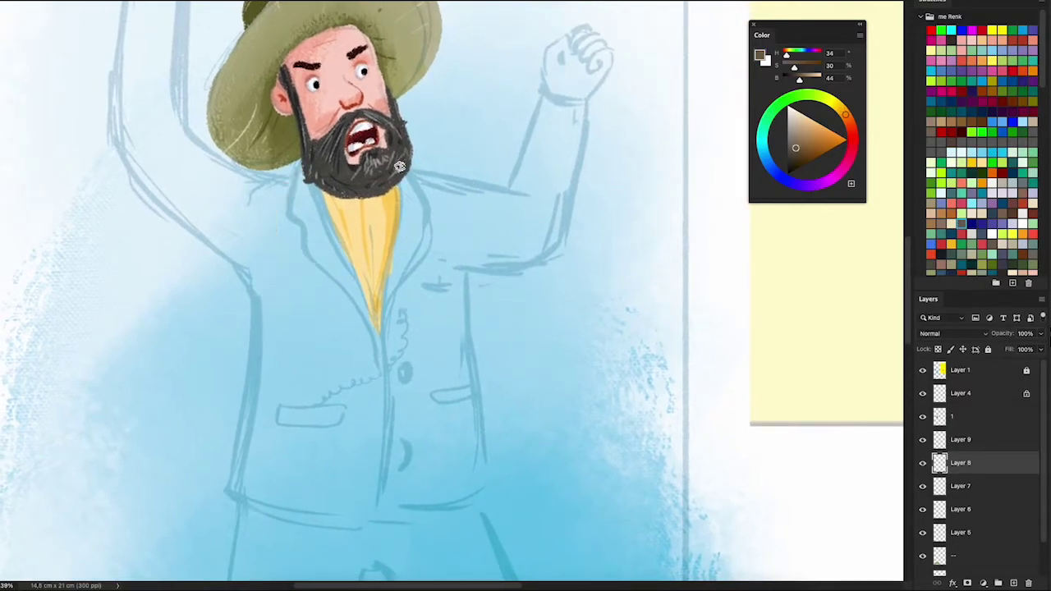
pyautogui.moveTo(450, 180); pyautogui.dragTo(507, 185)
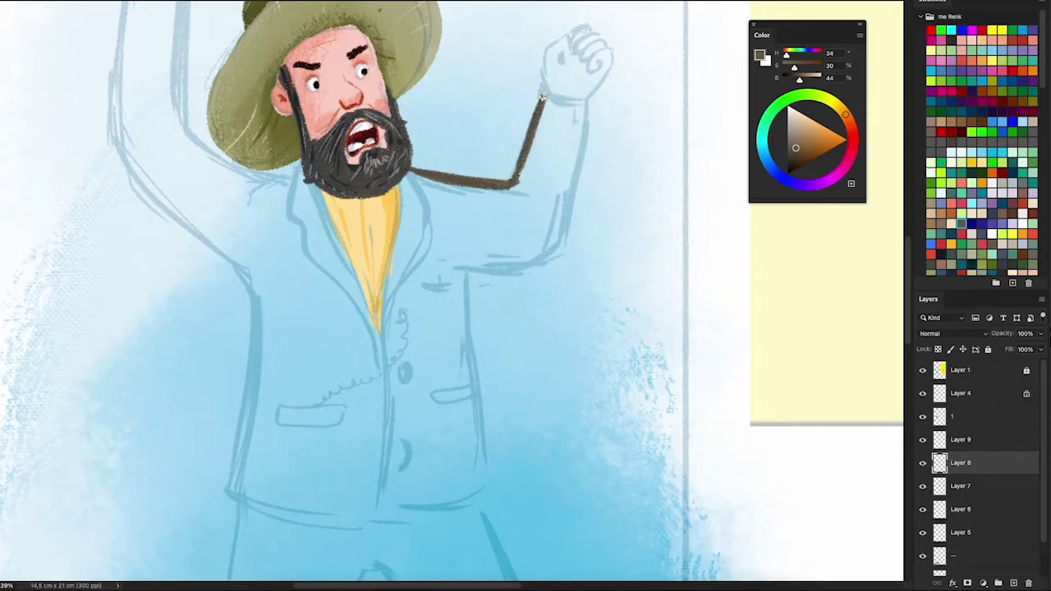
pyautogui.moveTo(591, 143)
pyautogui.mouseDown()
pyautogui.moveTo(565, 252)
pyautogui.moveTo(467, 304)
pyautogui.moveTo(495, 508)
pyautogui.mouseUp()
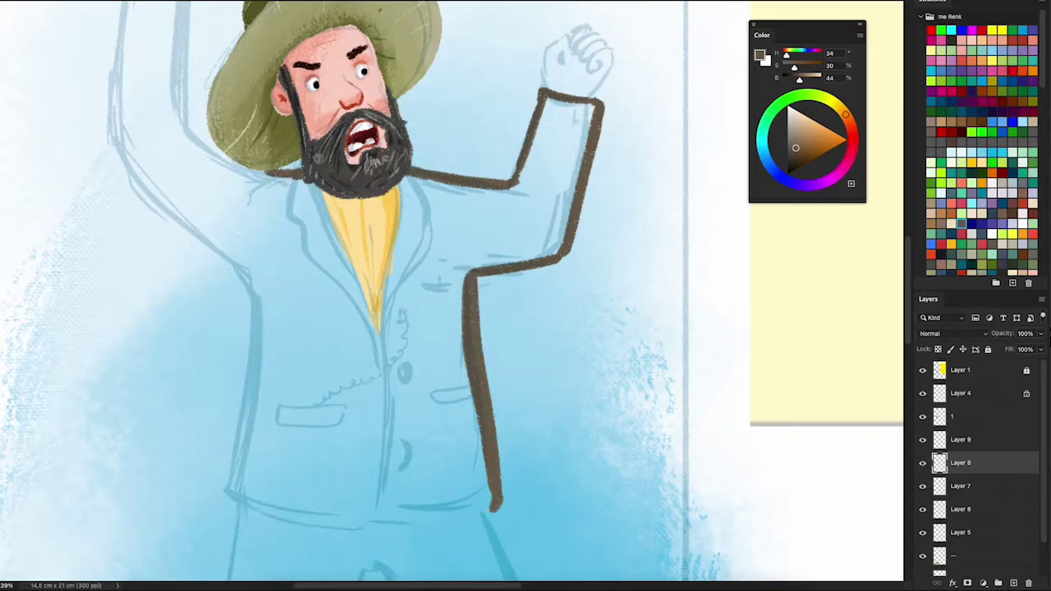
pyautogui.hotkey('ctrl', '-')
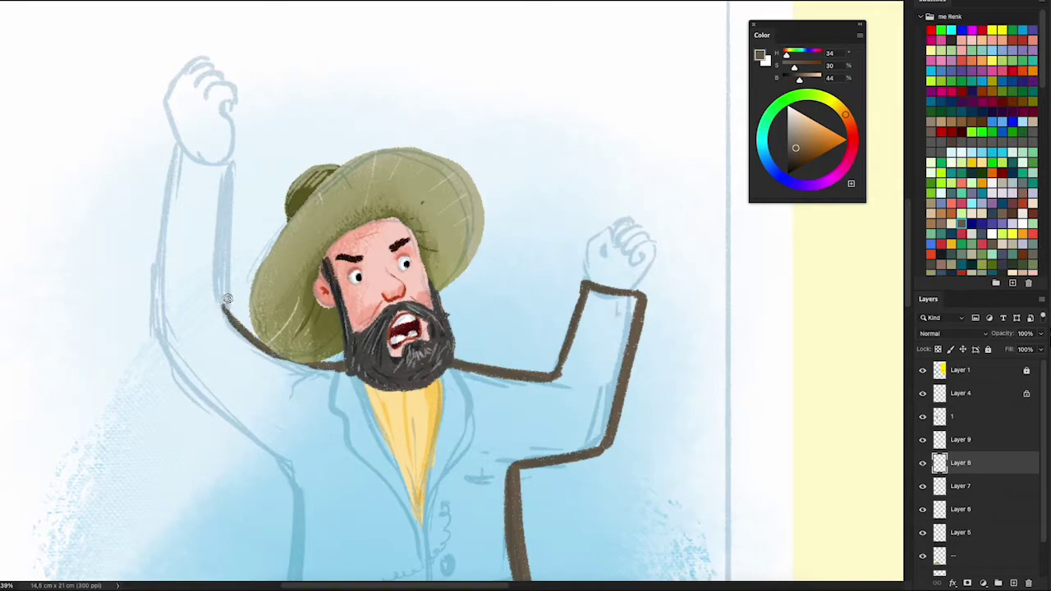
pyautogui.moveTo(228, 299)
pyautogui.mouseDown()
pyautogui.moveTo(230, 163)
pyautogui.moveTo(152, 318)
pyautogui.moveTo(160, 366)
pyautogui.moveTo(246, 451)
pyautogui.mouseUp()
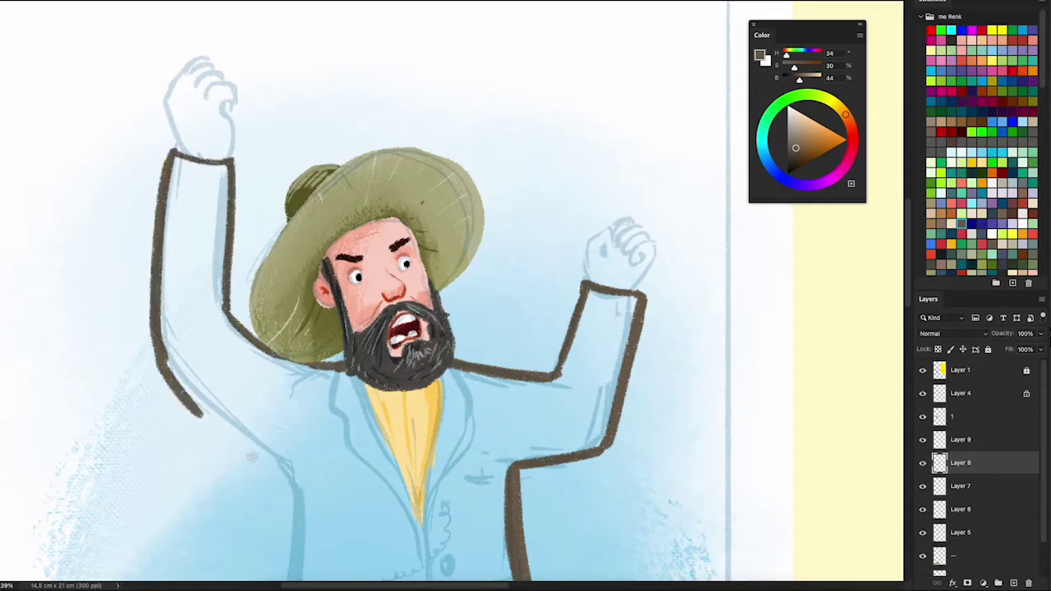
pyautogui.moveTo(339, 453); pyautogui.dragTo(303, 238)
pyautogui.moveTo(119, 142)
pyautogui.mouseDown()
pyautogui.moveTo(251, 279)
pyautogui.moveTo(210, 464)
pyautogui.moveTo(372, 511)
pyautogui.moveTo(495, 453)
pyautogui.mouseUp()
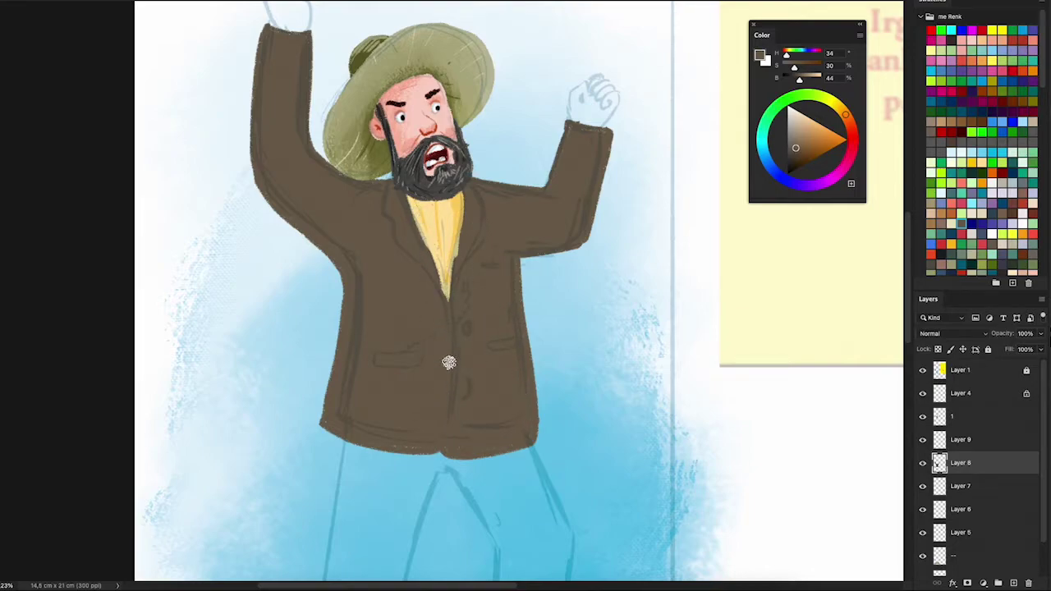
# - Repaint the yellow shirt with golden strokes down the V, extending its tip and right edge
pyautogui.scroll(3, 509, 256)
pyautogui.hotkey('alt', ']')
pyautogui.keyDown('alt'); pyautogui.click(435, 263); pyautogui.keyUp('alt')
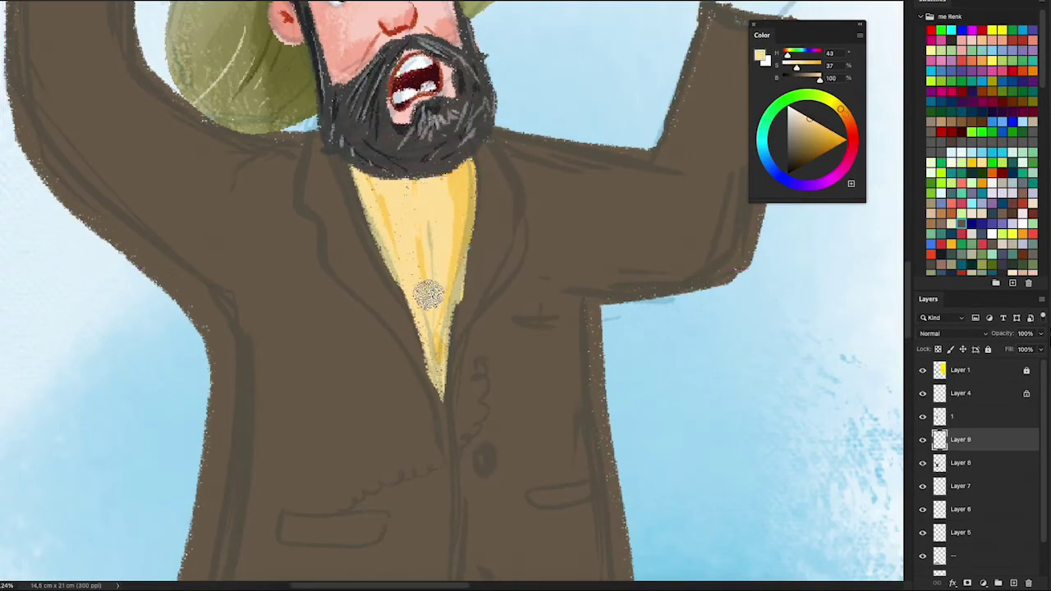
pyautogui.moveTo(355, 177)
pyautogui.mouseDown()
pyautogui.moveTo(436, 375)
pyautogui.moveTo(462, 206)
pyautogui.moveTo(434, 340)
pyautogui.moveTo(443, 351)
pyautogui.mouseUp()
pyautogui.keyDown('alt'); pyautogui.click(462, 175); pyautogui.keyUp('alt')
pyautogui.scroll(-2, 549, 282)
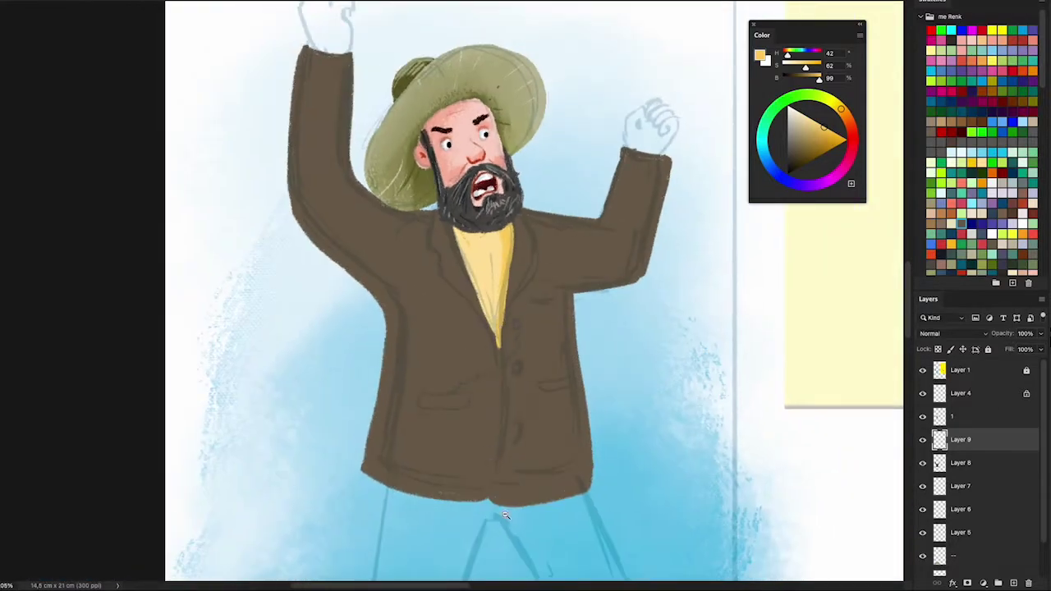
pyautogui.click(961, 463)
# - With a textured brush preset, paint lighter brown highlights on the right sleeve and left shoulder
pyautogui.rightClick(739, 261)
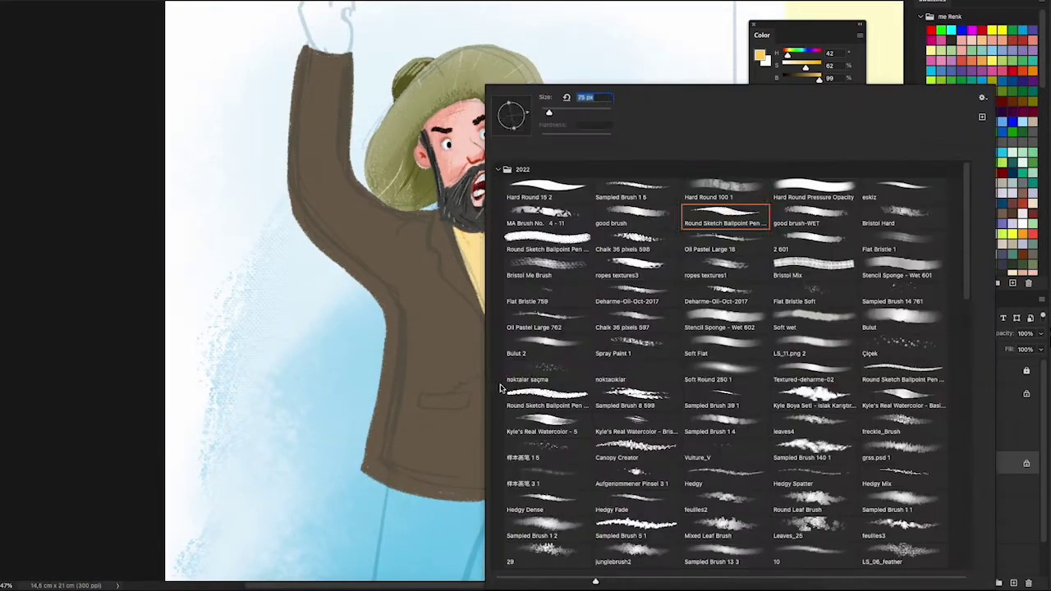
pyautogui.doubleClick(739, 261)
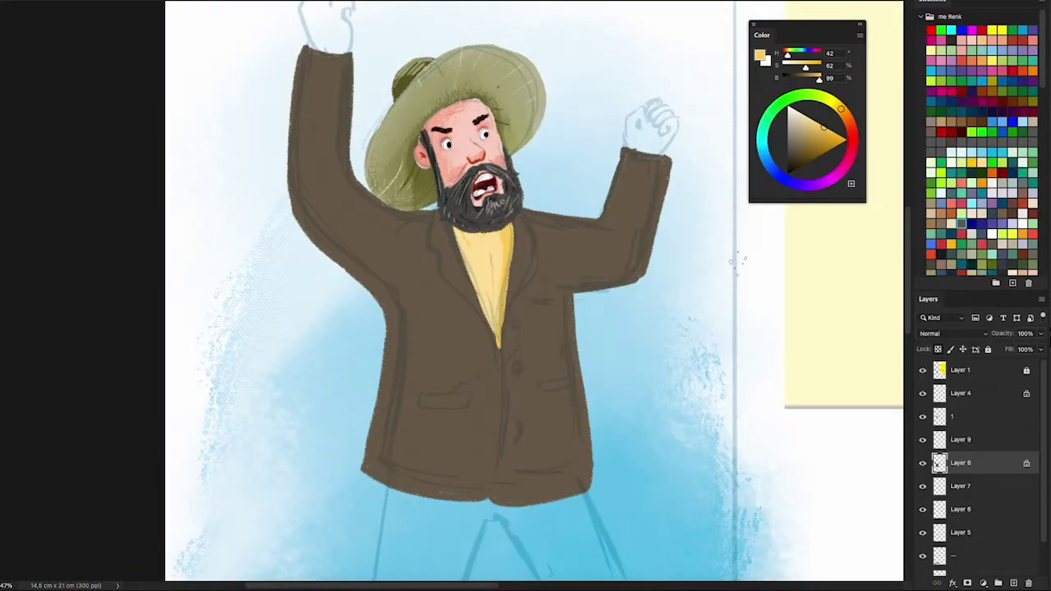
pyautogui.rightClick(608, 324)
pyautogui.keyDown('alt'); pyautogui.click(472, 321); pyautogui.keyUp('alt')
pyautogui.click(793, 132)
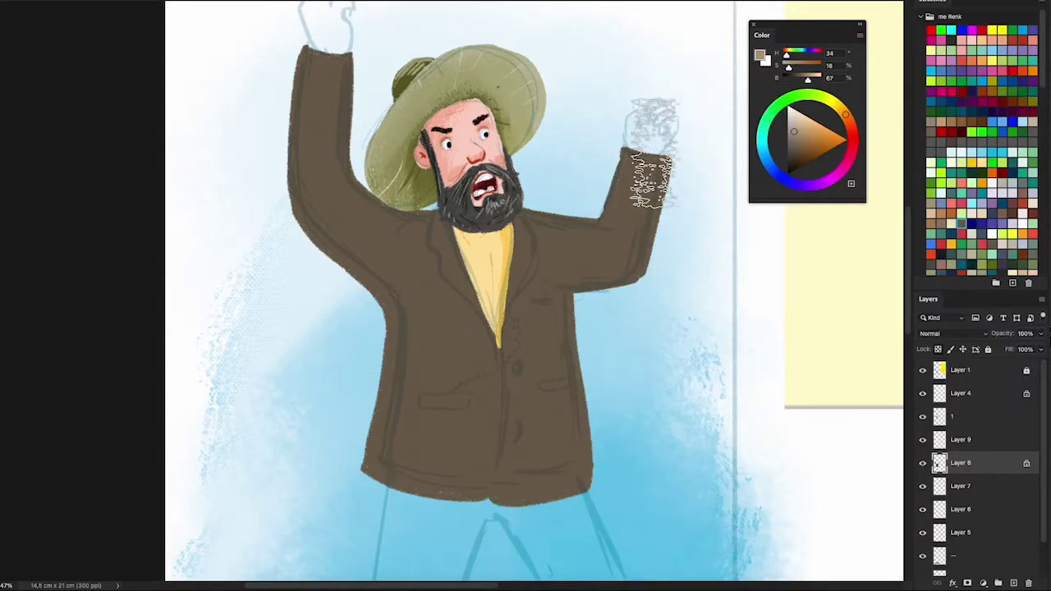
pyautogui.moveTo(657, 156); pyautogui.dragTo(616, 263)
pyautogui.moveTo(451, 214); pyautogui.dragTo(386, 246)
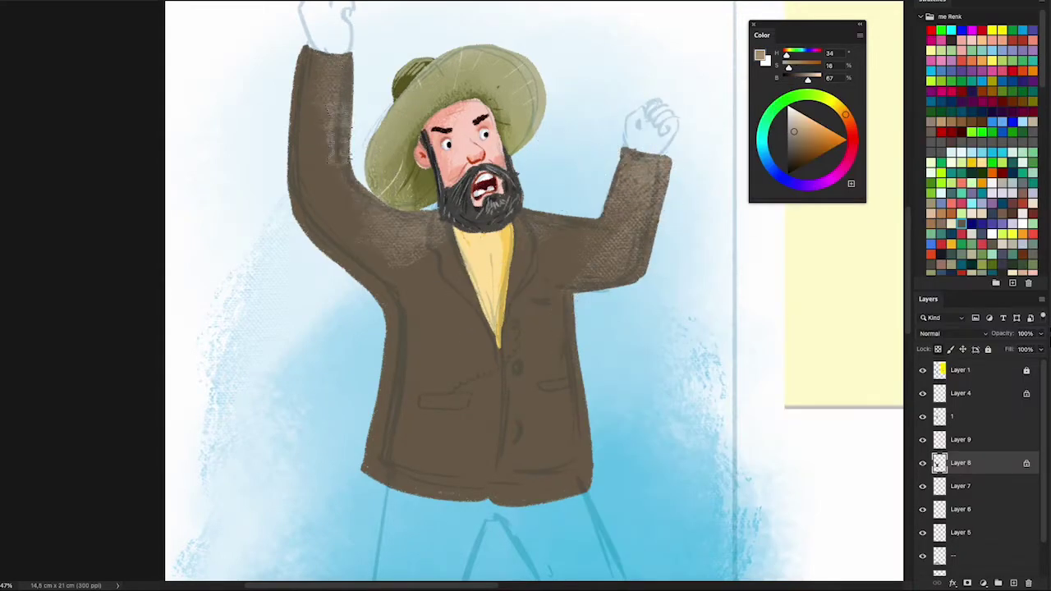
# - Darken the jacket front, shoulders, left sleeve and lower front with progressively darker browns
pyautogui.scroll(-2, 506, 287)
pyautogui.moveTo(590, 290); pyautogui.dragTo(467, 312)
pyautogui.moveTo(386, 164); pyautogui.dragTo(410, 271)
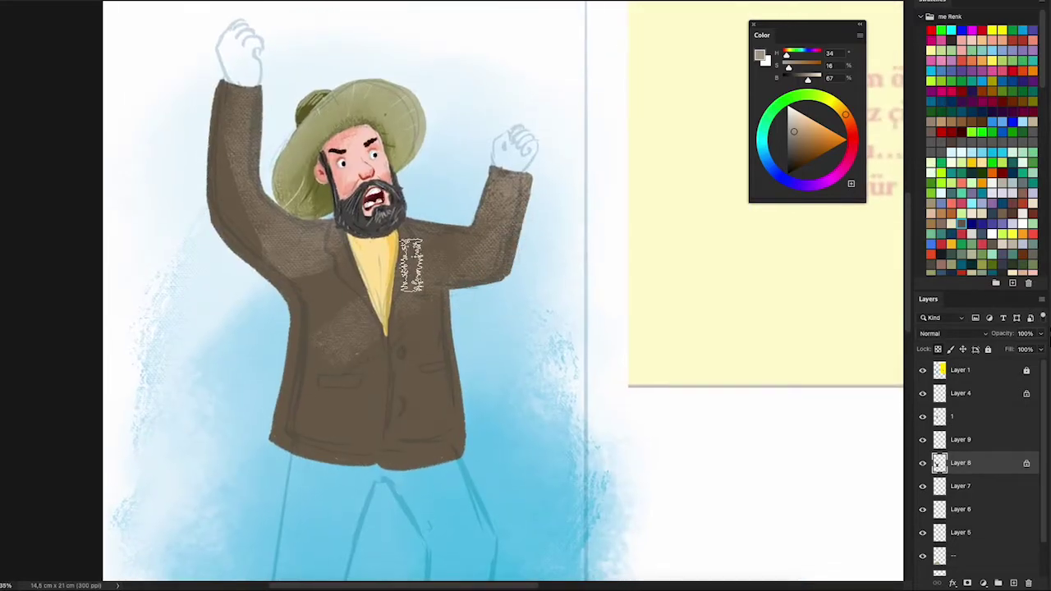
pyautogui.moveTo(303, 271); pyautogui.dragTo(419, 247)
pyautogui.moveTo(353, 271); pyautogui.dragTo(476, 386)
pyautogui.keyDown('alt'); pyautogui.click(343, 289); pyautogui.keyUp('alt')
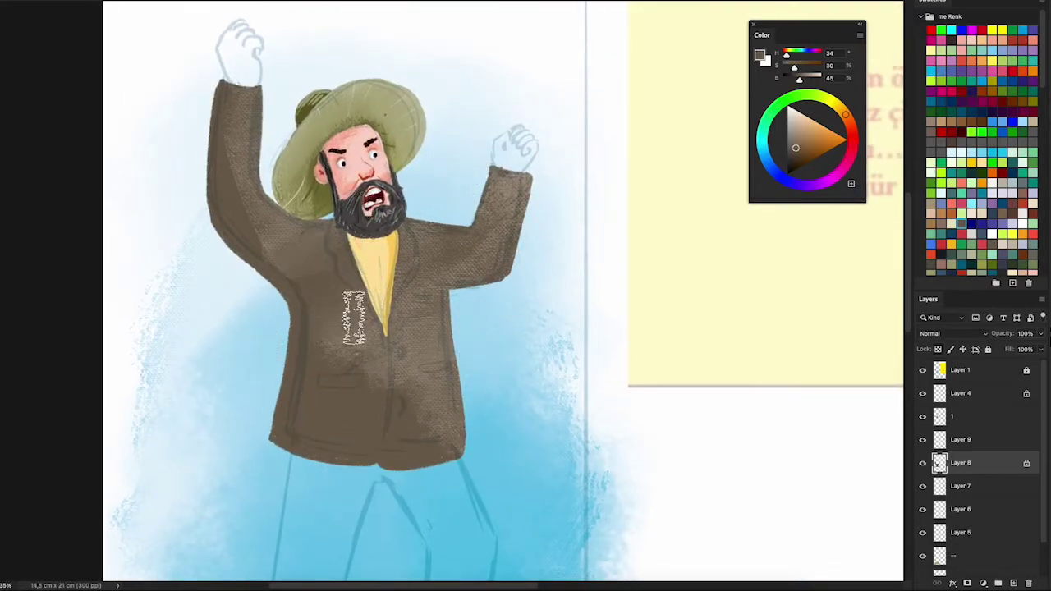
pyautogui.moveTo(347, 293); pyautogui.dragTo(389, 389)
pyautogui.keyDown('alt'); pyautogui.click(283, 284); pyautogui.keyUp('alt')
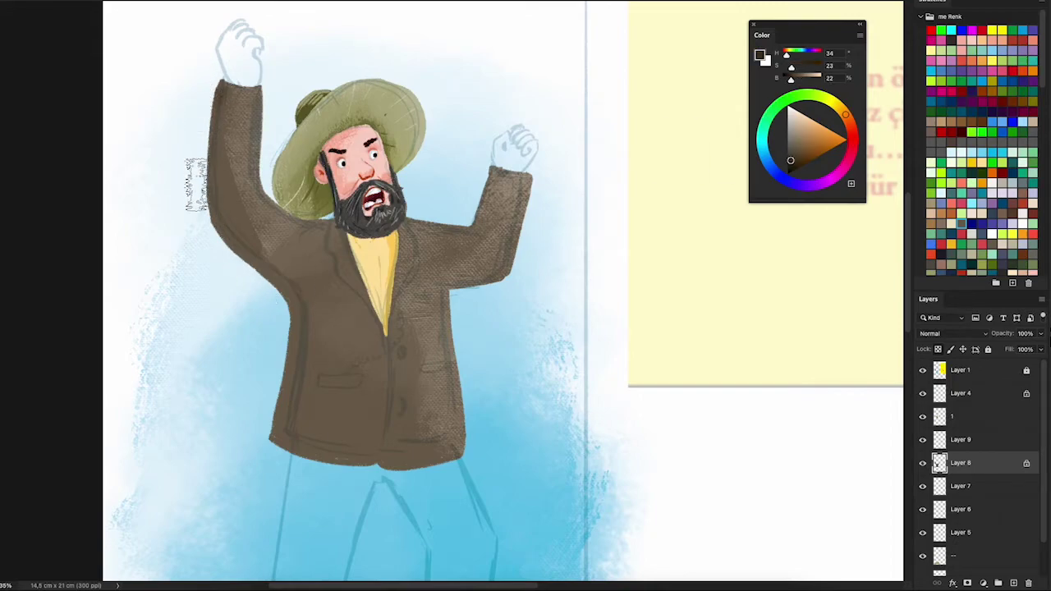
pyautogui.moveTo(206, 226); pyautogui.dragTo(217, 115)
pyautogui.moveTo(247, 246); pyautogui.dragTo(301, 328)
pyautogui.moveTo(287, 197)
pyautogui.mouseDown()
pyautogui.moveTo(305, 352)
pyautogui.moveTo(293, 422)
pyautogui.moveTo(347, 476)
pyautogui.moveTo(320, 375)
pyautogui.moveTo(356, 353)
pyautogui.moveTo(304, 304)
pyautogui.moveTo(299, 265)
pyautogui.moveTo(246, 180)
pyautogui.moveTo(361, 329)
pyautogui.moveTo(317, 408)
pyautogui.moveTo(317, 247)
pyautogui.moveTo(317, 417)
pyautogui.moveTo(296, 387)
pyautogui.mouseUp()
# - Alternate lighter and darker browns to model the jacket's left side, middle and right
pyautogui.keyDown('alt'); pyautogui.click(246, 177); pyautogui.keyUp('alt')
pyautogui.keyDown('alt'); pyautogui.click(296, 387); pyautogui.keyUp('alt')
pyautogui.moveTo(342, 500); pyautogui.dragTo(316, 293)
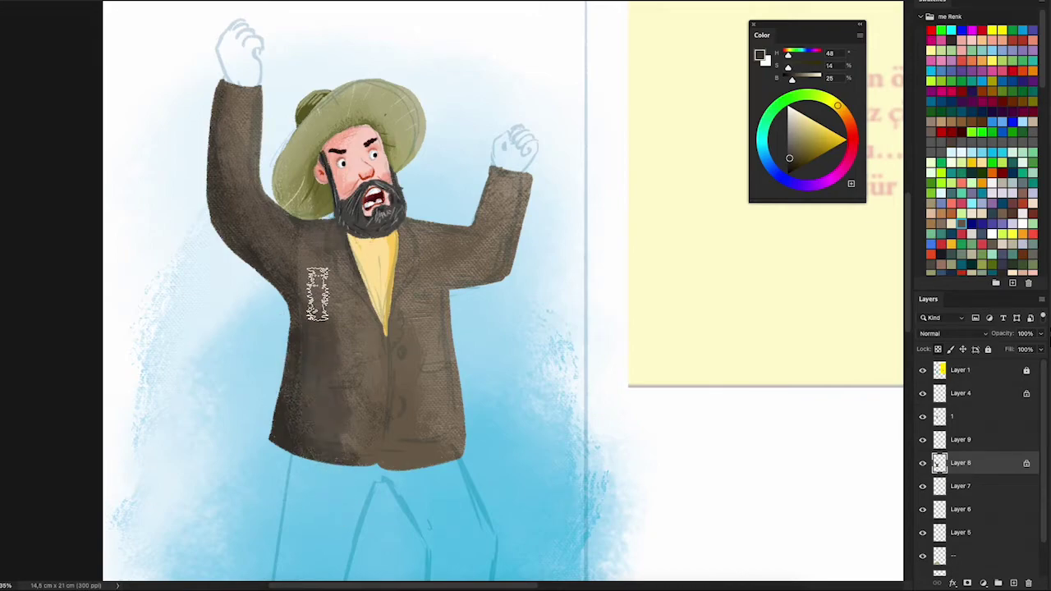
pyautogui.keyDown('alt'); pyautogui.click(354, 446); pyautogui.keyUp('alt')
pyautogui.moveTo(354, 446); pyautogui.dragTo(332, 271)
pyautogui.keyDown('alt'); pyautogui.click(371, 466); pyautogui.keyUp('alt')
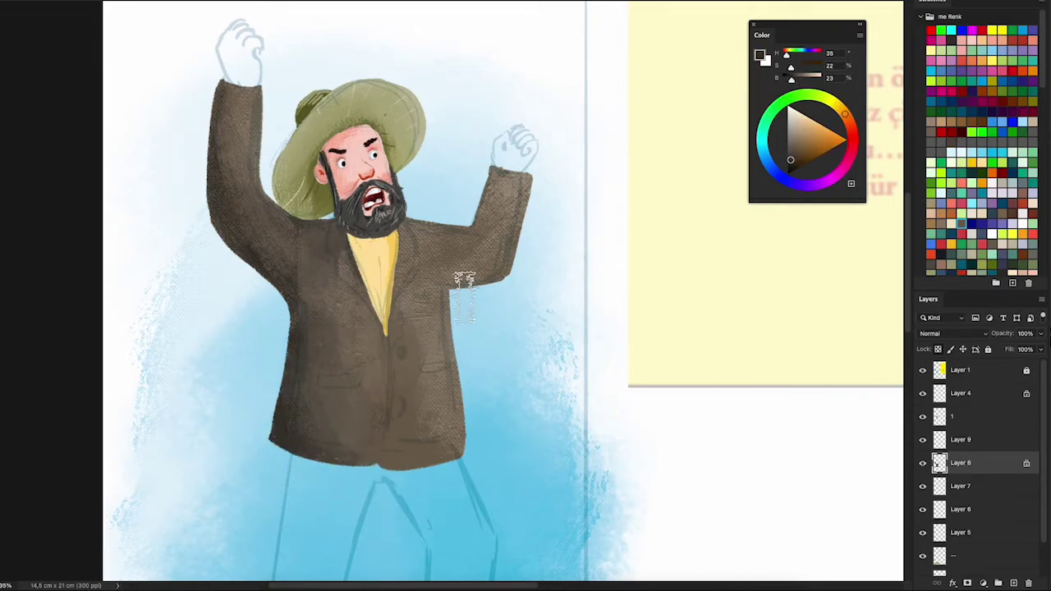
pyautogui.moveTo(469, 300)
pyautogui.mouseDown()
pyautogui.moveTo(404, 235)
pyautogui.moveTo(394, 429)
pyautogui.mouseUp()
pyautogui.keyDown('alt'); pyautogui.click(409, 378); pyautogui.keyUp('alt')
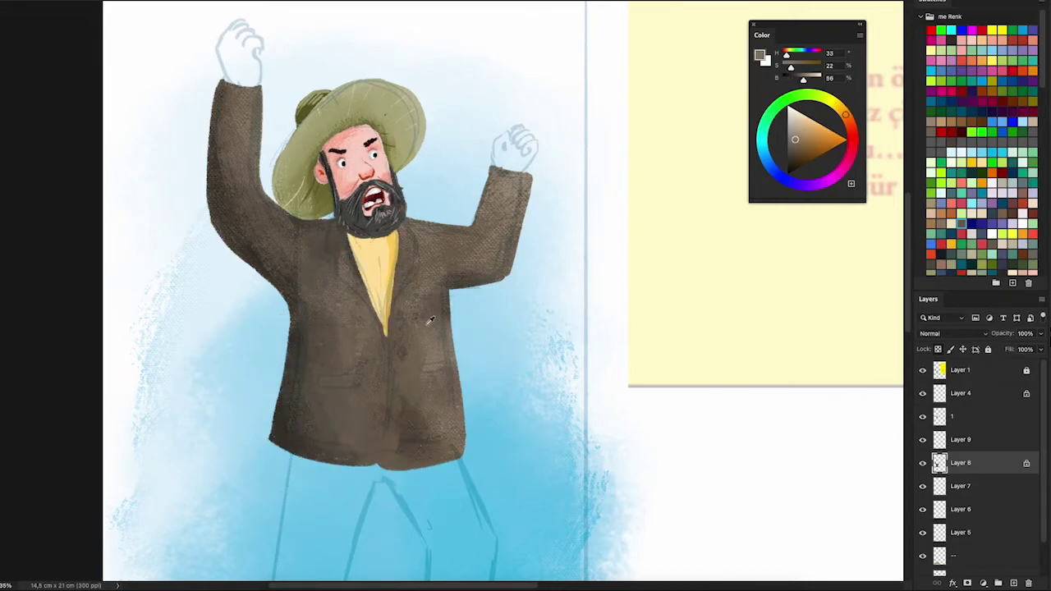
pyautogui.moveTo(345, 378)
pyautogui.mouseDown()
pyautogui.moveTo(281, 422)
pyautogui.moveTo(421, 375)
pyautogui.mouseUp()
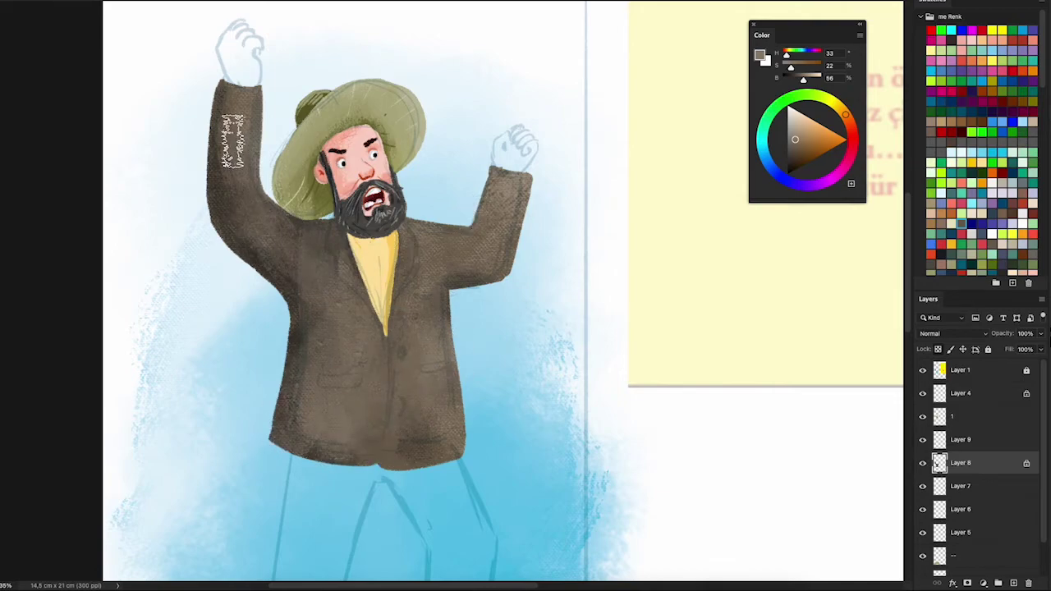
# - Draw dark edges down both lapels with the Round Sketch Ballpoint Pen brush
pyautogui.scroll(3, 372, 325)
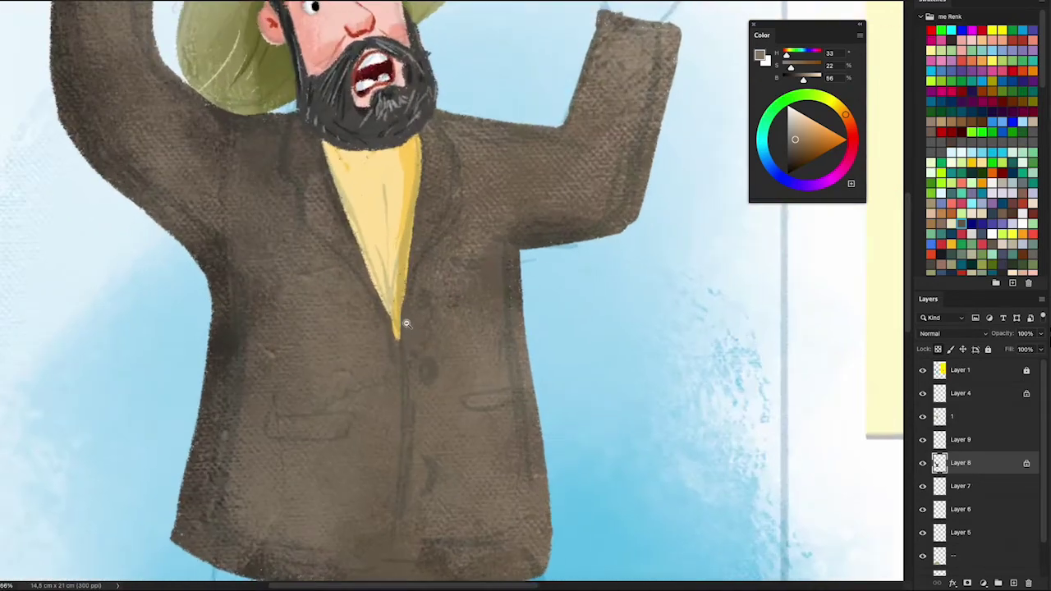
pyautogui.rightClick(399, 358)
pyautogui.click(657, 212)
pyautogui.press('Return')
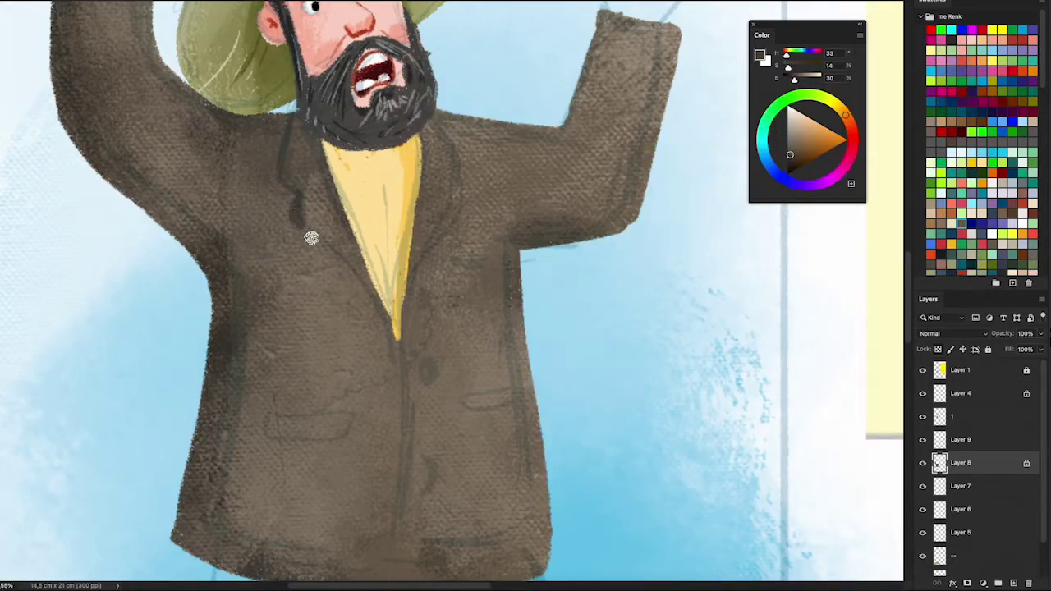
pyautogui.moveTo(299, 221); pyautogui.dragTo(386, 342)
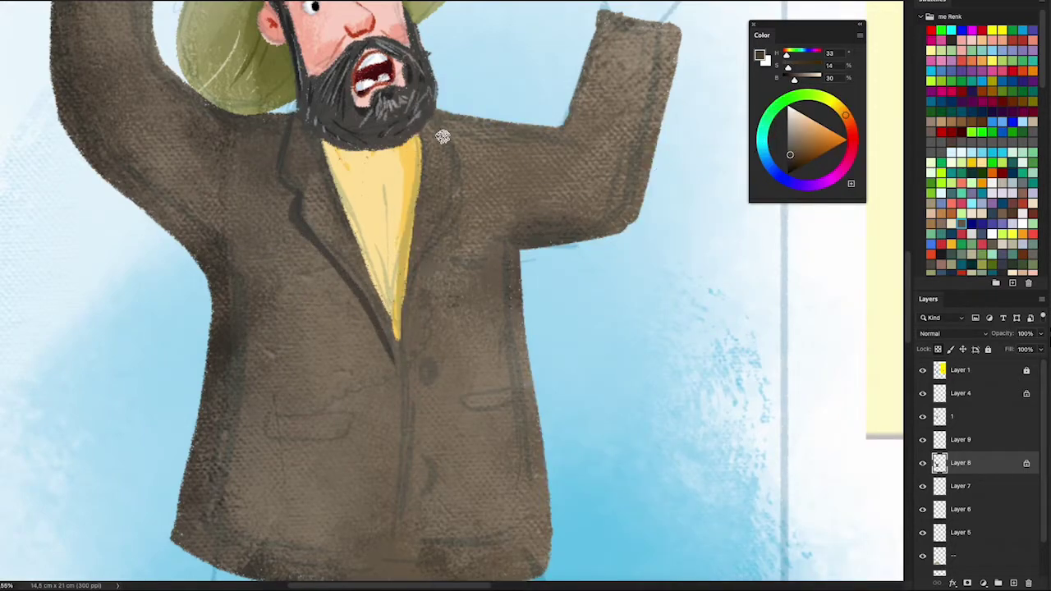
pyautogui.moveTo(442, 136)
pyautogui.mouseDown()
pyautogui.moveTo(456, 216)
pyautogui.moveTo(401, 393)
pyautogui.mouseUp()
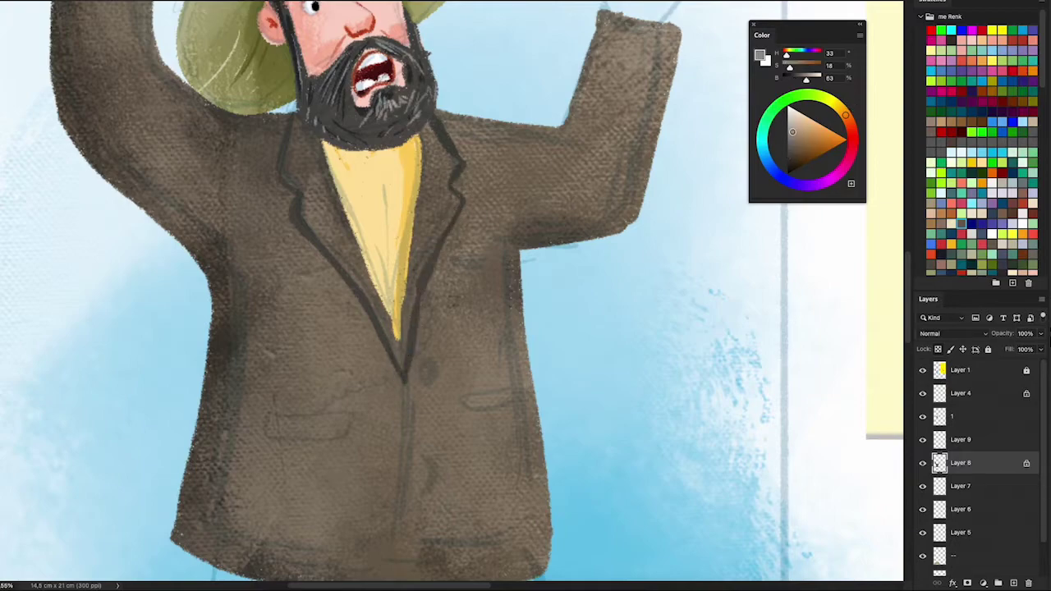
# - Sample darker browns from the jacket for the next details
pyautogui.keyDown('alt'); pyautogui.click(523, 172); pyautogui.keyUp('alt')
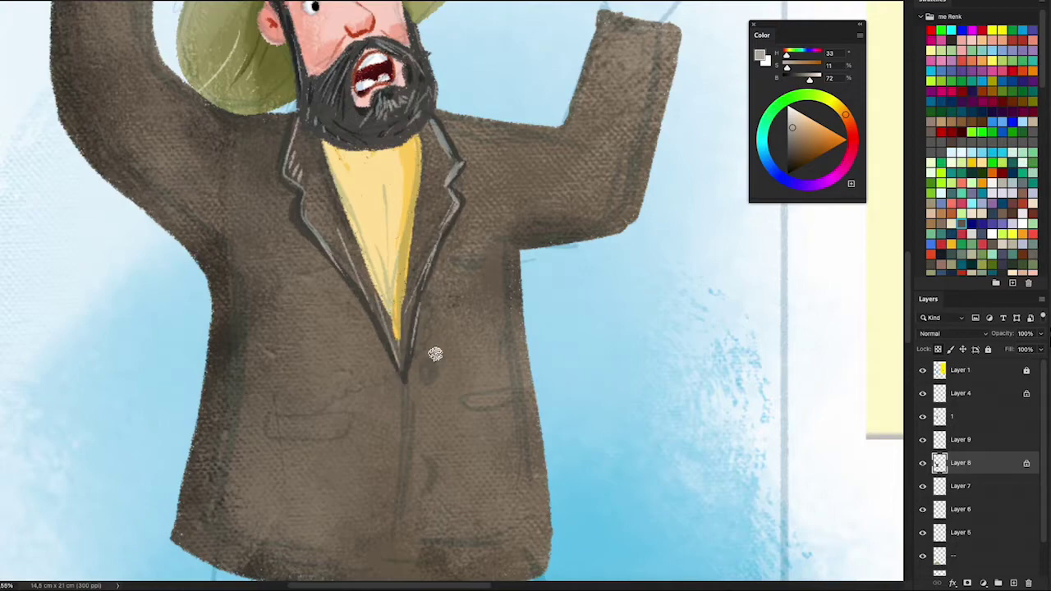
pyautogui.moveTo(435, 353); pyautogui.dragTo(483, 223)
pyautogui.keyDown('alt'); pyautogui.click(455, 264); pyautogui.keyUp('alt')
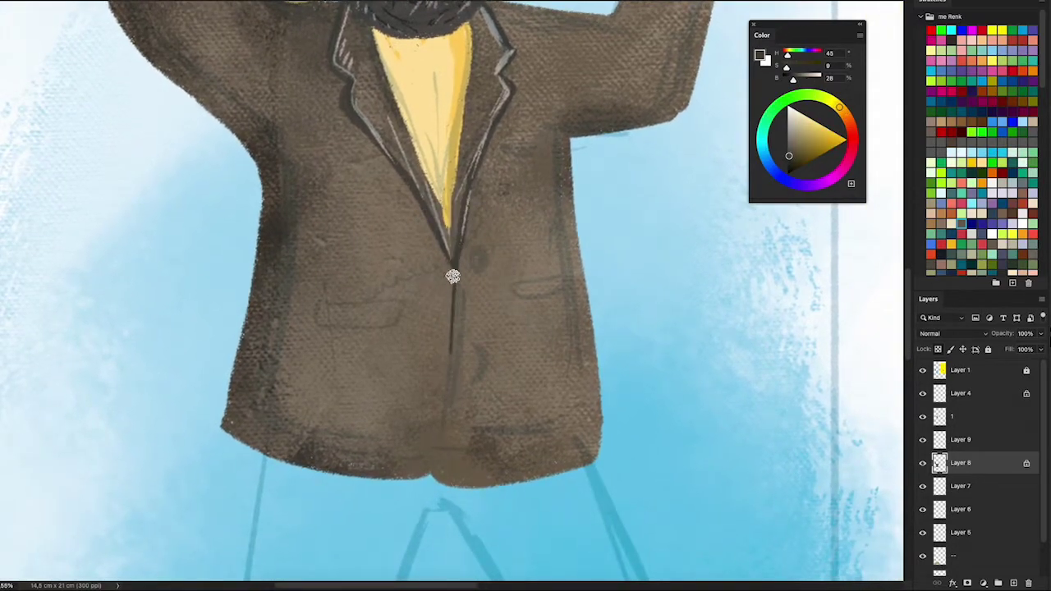
# - Paint the jacket's dark front opening line and sample near-black and dark brown tones
pyautogui.moveTo(453, 276); pyautogui.dragTo(431, 476)
pyautogui.moveTo(797, 159); pyautogui.dragTo(787, 167)
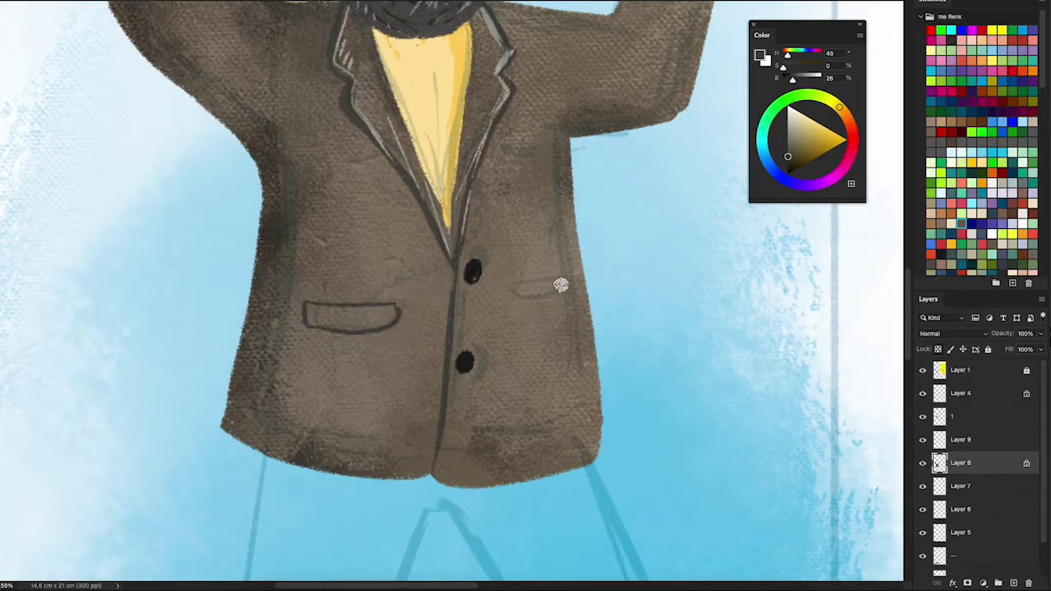
pyautogui.scroll(2, 577, 252)
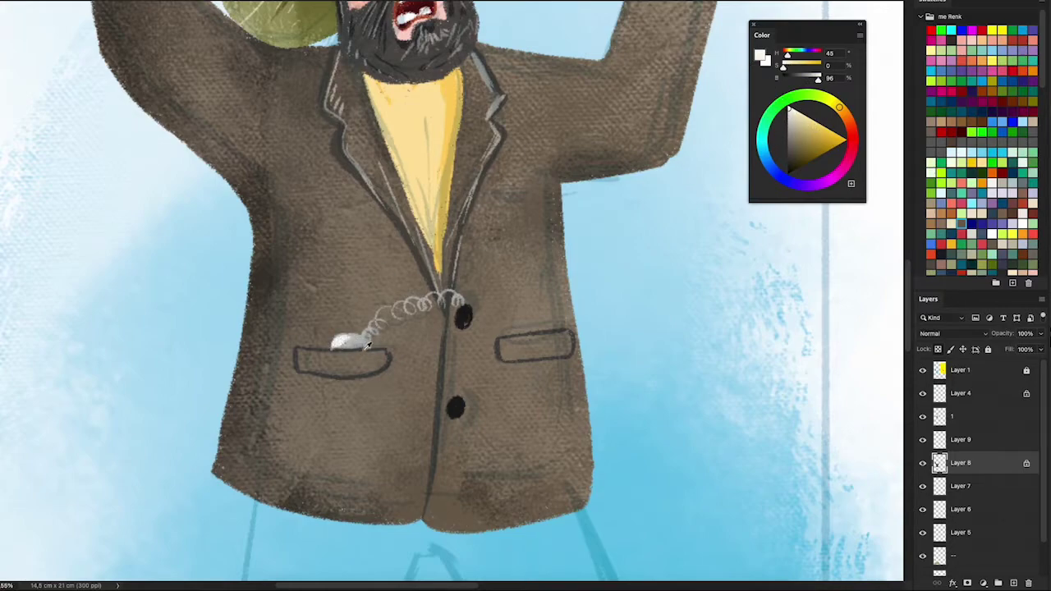
pyautogui.keyDown('alt'); pyautogui.click(361, 351); pyautogui.keyUp('alt')
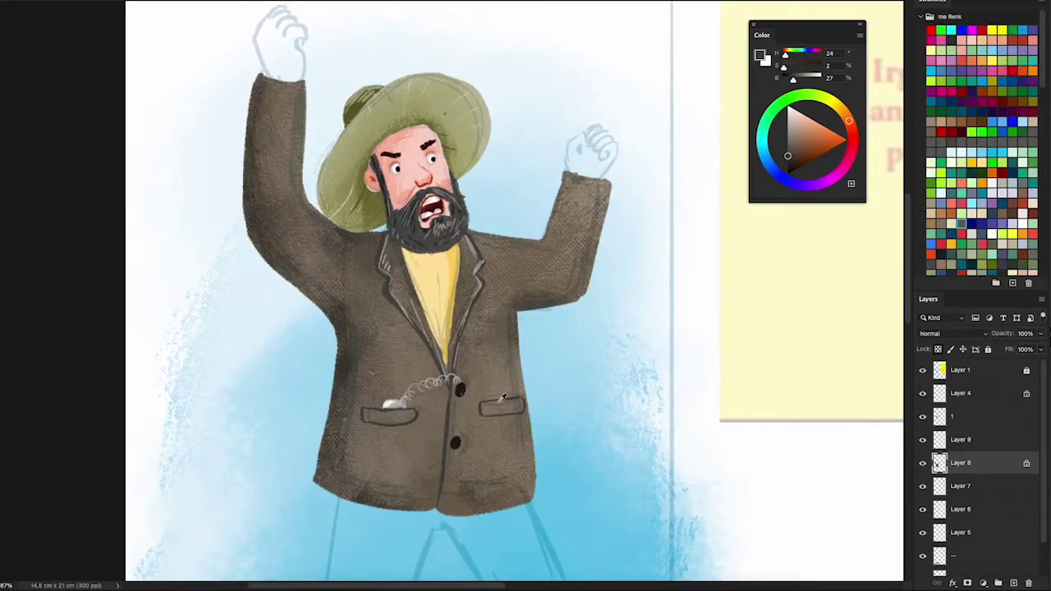
# - Sample a near-black colour, paint three buttons on each jacket cuff, and save
pyautogui.keyDown('alt'); pyautogui.click(468, 408); pyautogui.keyUp('alt')
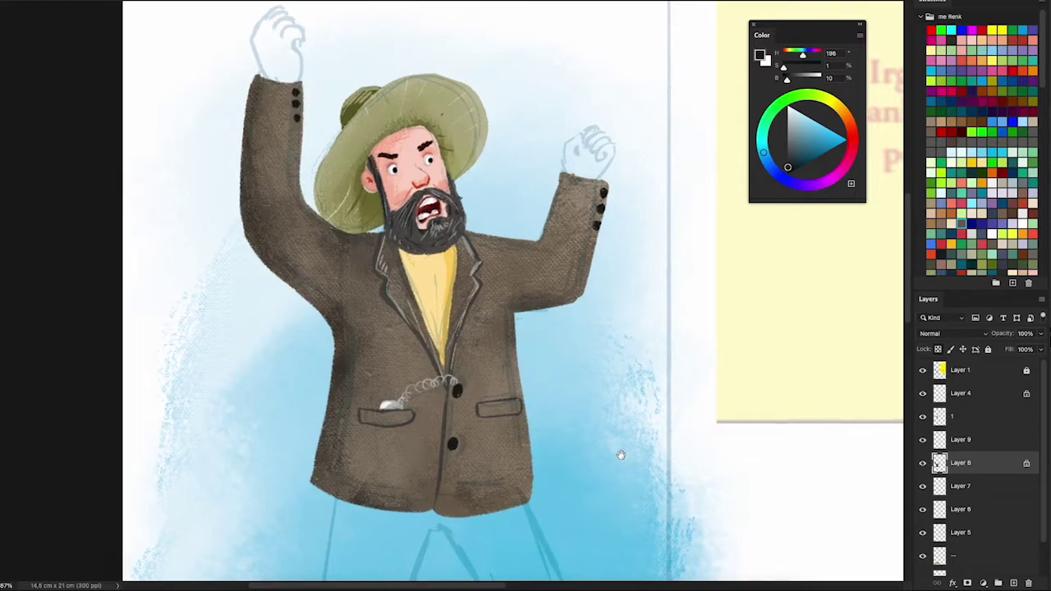
pyautogui.hotkey('ctrl', 's')
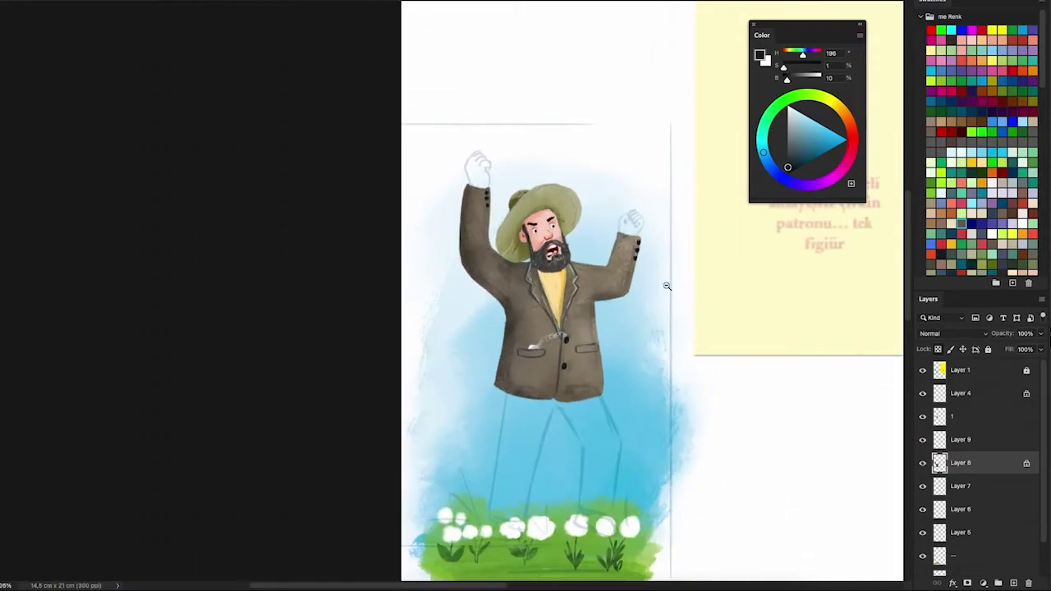
pyautogui.scroll(-3, 670, 287)
# - On Layer 7, sample the face's skin pink and fill in the right raised fist
pyautogui.click(989, 491)
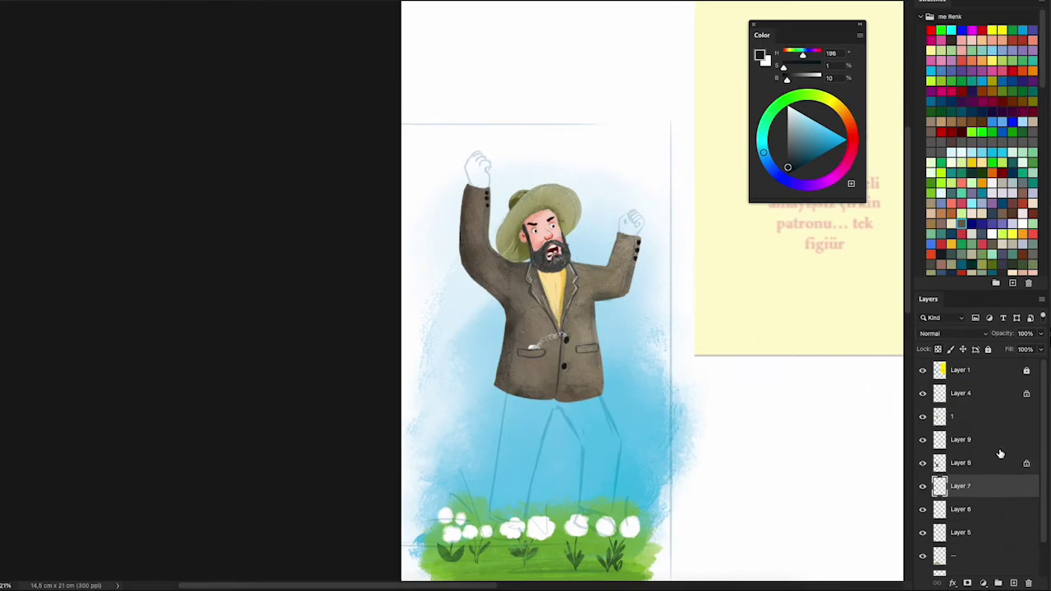
pyautogui.keyDown('alt'); pyautogui.click(544, 216); pyautogui.keyUp('alt')
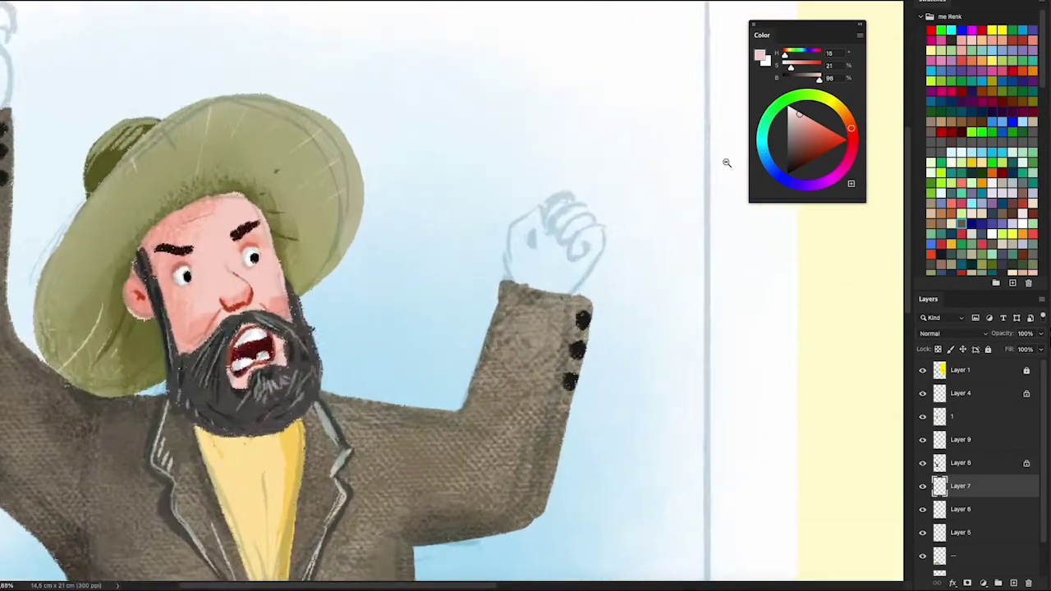
pyautogui.scroll(5, 681, 165)
pyautogui.moveTo(409, 318)
pyautogui.mouseDown()
pyautogui.moveTo(529, 189)
pyautogui.moveTo(563, 228)
pyautogui.moveTo(460, 345)
pyautogui.moveTo(435, 320)
pyautogui.mouseUp()
pyautogui.moveTo(527, 220)
pyautogui.mouseDown()
pyautogui.moveTo(486, 287)
pyautogui.moveTo(468, 206)
pyautogui.moveTo(474, 247)
pyautogui.moveTo(534, 251)
pyautogui.moveTo(481, 206)
pyautogui.moveTo(564, 239)
pyautogui.moveTo(511, 262)
pyautogui.mouseUp()
# - Shade the right fist's knuckles, edges and finger gaps with red-orange
pyautogui.moveTo(615, 206)
pyautogui.mouseDown()
pyautogui.moveTo(464, 222)
pyautogui.moveTo(480, 267)
pyautogui.moveTo(538, 287)
pyautogui.moveTo(551, 261)
pyautogui.mouseUp()
pyautogui.moveTo(461, 231)
pyautogui.mouseDown()
pyautogui.moveTo(477, 187)
pyautogui.moveTo(512, 200)
pyautogui.moveTo(500, 267)
pyautogui.moveTo(520, 278)
pyautogui.moveTo(539, 262)
pyautogui.moveTo(535, 242)
pyautogui.moveTo(534, 312)
pyautogui.moveTo(558, 278)
pyautogui.moveTo(525, 329)
pyautogui.mouseUp()
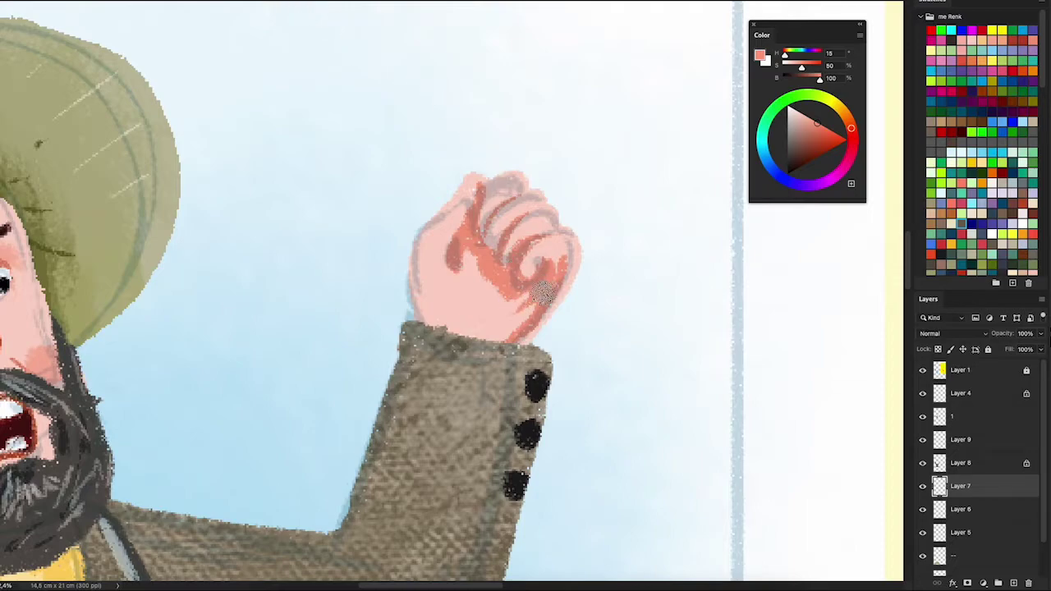
pyautogui.moveTo(528, 305)
pyautogui.mouseDown()
pyautogui.moveTo(492, 328)
pyautogui.moveTo(460, 320)
pyautogui.moveTo(469, 262)
pyautogui.moveTo(460, 320)
pyautogui.moveTo(469, 305)
pyautogui.moveTo(455, 267)
pyautogui.moveTo(536, 288)
pyautogui.mouseUp()
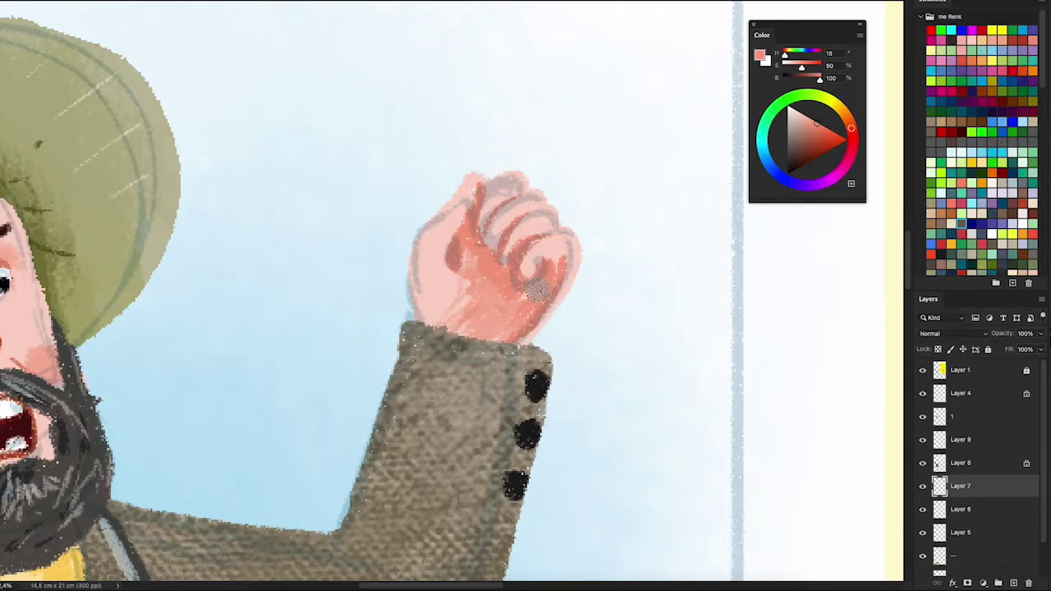
pyautogui.moveTo(450, 265)
pyautogui.mouseDown()
pyautogui.moveTo(422, 295)
pyautogui.moveTo(418, 279)
pyautogui.moveTo(434, 293)
pyautogui.mouseUp()
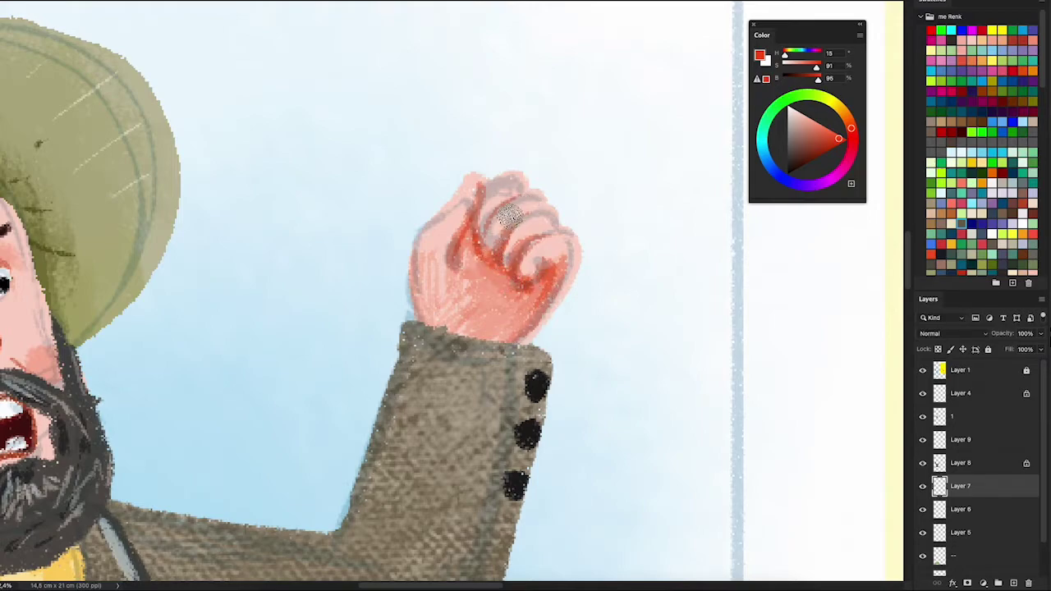
pyautogui.moveTo(555, 242)
pyautogui.mouseDown()
pyautogui.moveTo(835, 332)
pyautogui.moveTo(813, 353)
pyautogui.mouseUp()
# - Rotate the view to the left fist, then outline and fill it in pale pink
pyautogui.moveTo(353, 106); pyautogui.dragTo(327, 138)
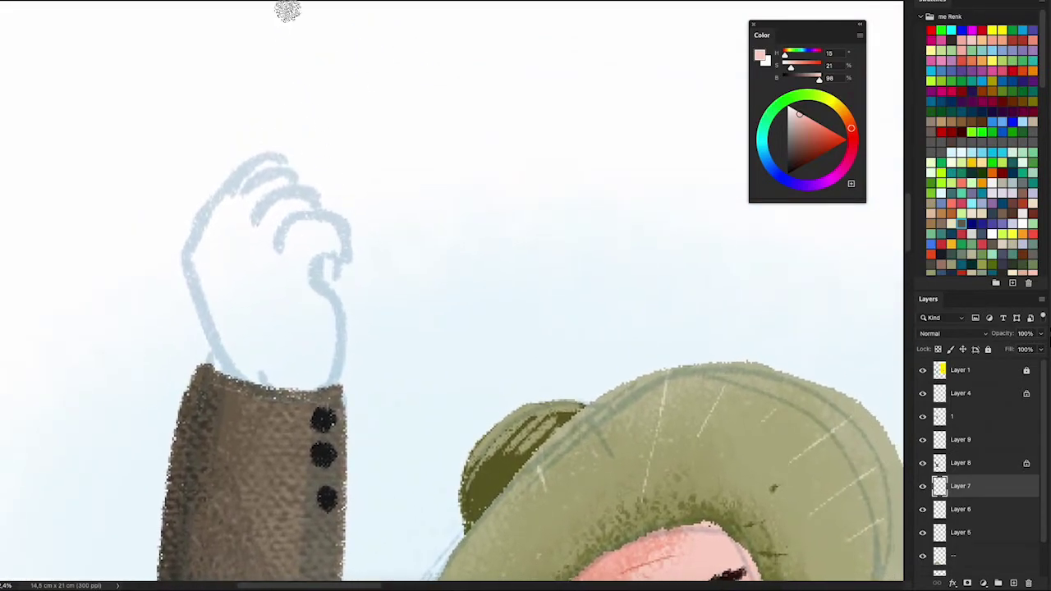
pyautogui.moveTo(327, 386)
pyautogui.mouseDown()
pyautogui.moveTo(310, 215)
pyautogui.moveTo(251, 201)
pyautogui.moveTo(265, 159)
pyautogui.moveTo(205, 337)
pyautogui.moveTo(209, 373)
pyautogui.mouseUp()
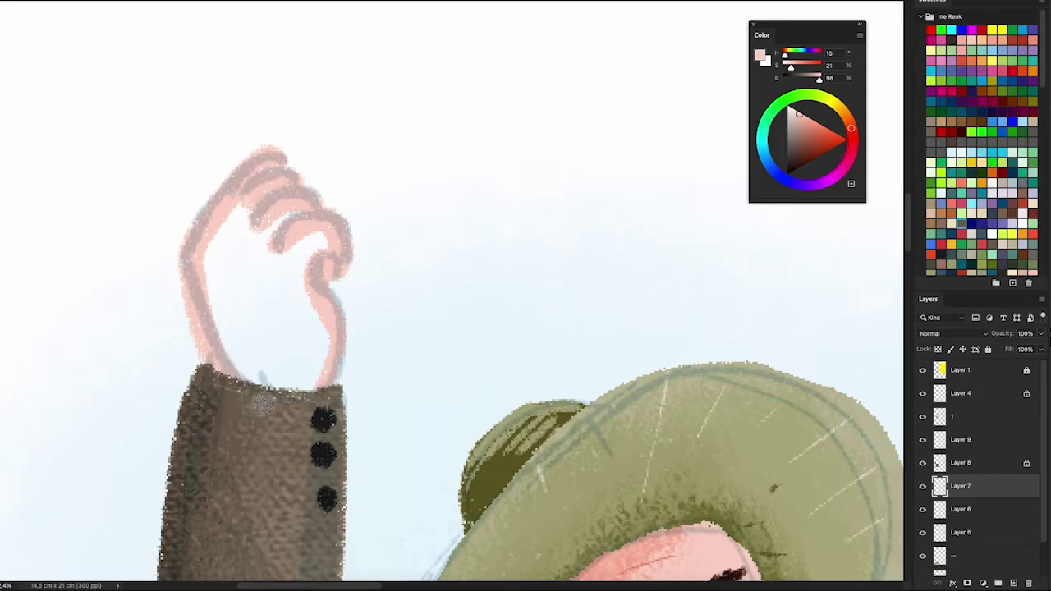
pyautogui.click(281, 322)
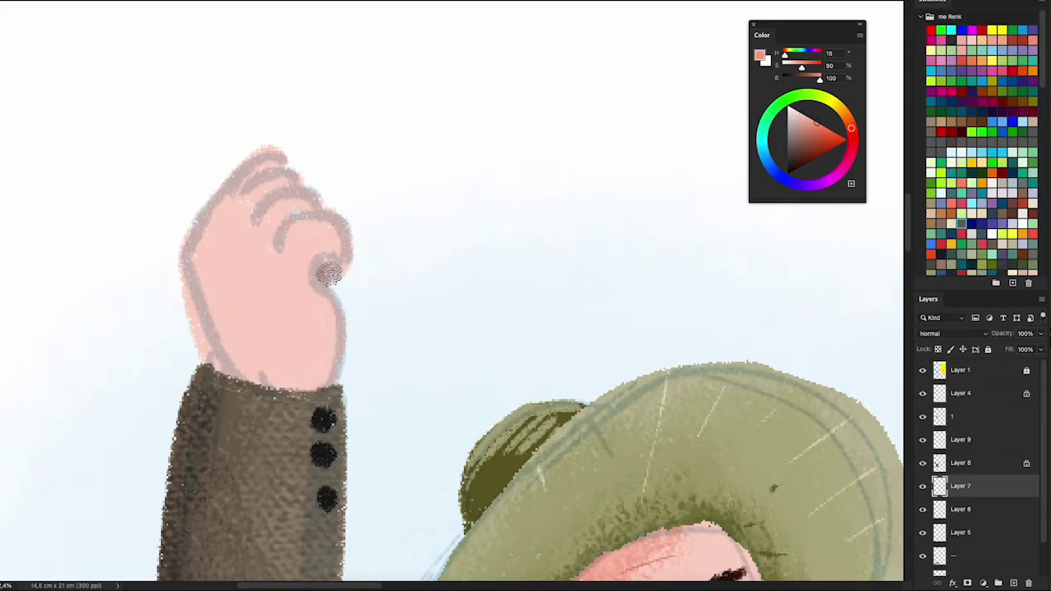
# - Shade the left fist's knuckles, palm edge and finger creases with red-orange
pyautogui.moveTo(328, 275)
pyautogui.mouseDown()
pyautogui.moveTo(316, 215)
pyautogui.moveTo(275, 261)
pyautogui.mouseUp()
pyautogui.moveTo(188, 235); pyautogui.dragTo(207, 361)
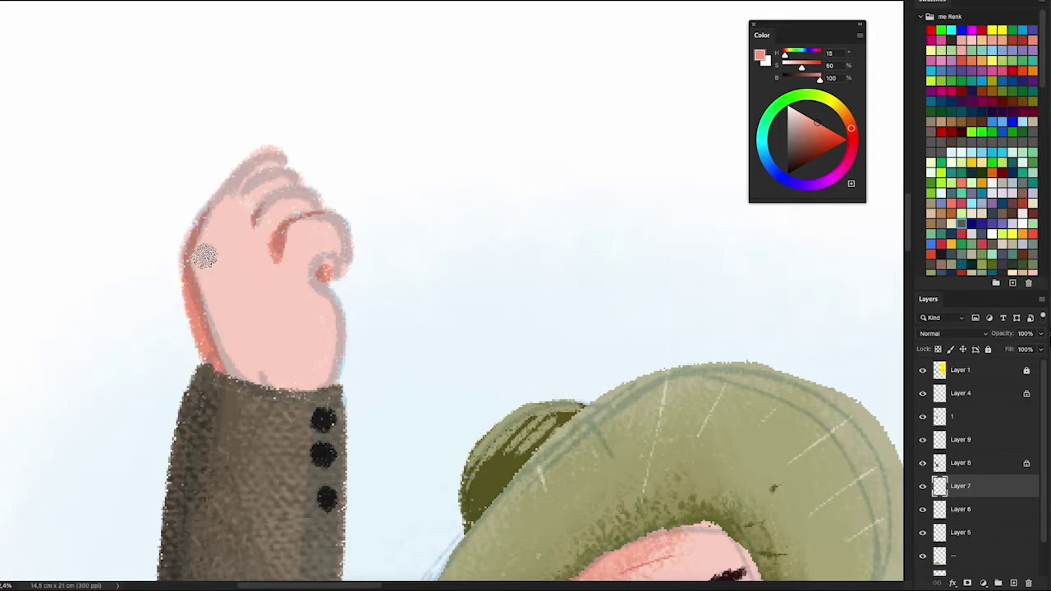
pyautogui.moveTo(204, 205); pyautogui.dragTo(220, 370)
pyautogui.moveTo(215, 247)
pyautogui.mouseDown()
pyautogui.moveTo(244, 374)
pyautogui.moveTo(283, 384)
pyautogui.moveTo(209, 263)
pyautogui.mouseUp()
pyautogui.moveTo(279, 366); pyautogui.dragTo(221, 291)
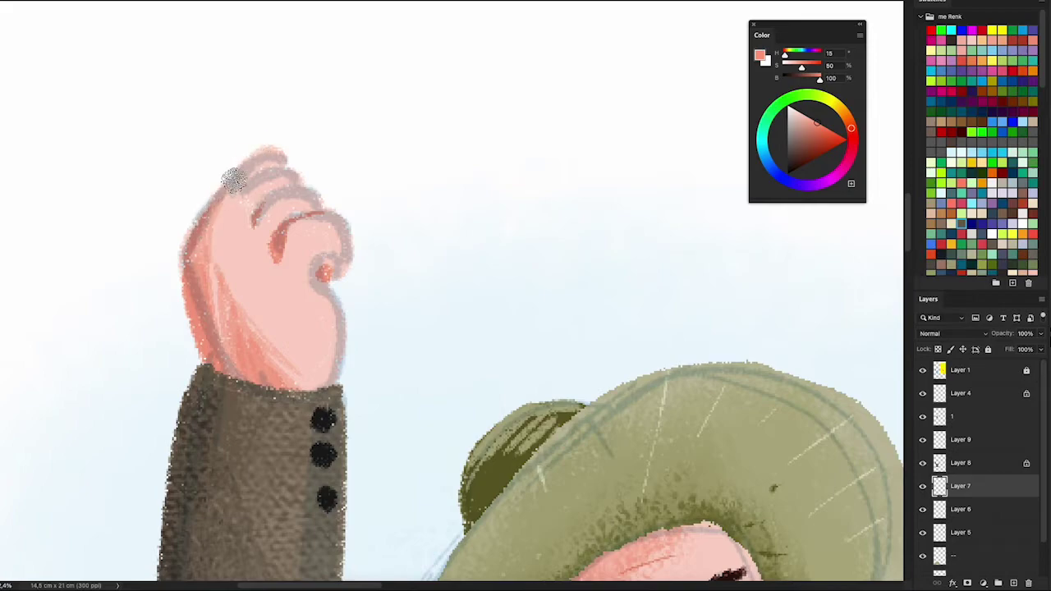
pyautogui.moveTo(232, 179)
pyautogui.mouseDown()
pyautogui.moveTo(253, 159)
pyautogui.moveTo(307, 174)
pyautogui.moveTo(258, 210)
pyautogui.moveTo(307, 227)
pyautogui.mouseUp()
pyautogui.moveTo(220, 263)
pyautogui.mouseDown()
pyautogui.moveTo(271, 353)
pyautogui.moveTo(328, 305)
pyautogui.moveTo(316, 359)
pyautogui.moveTo(329, 349)
pyautogui.mouseUp()
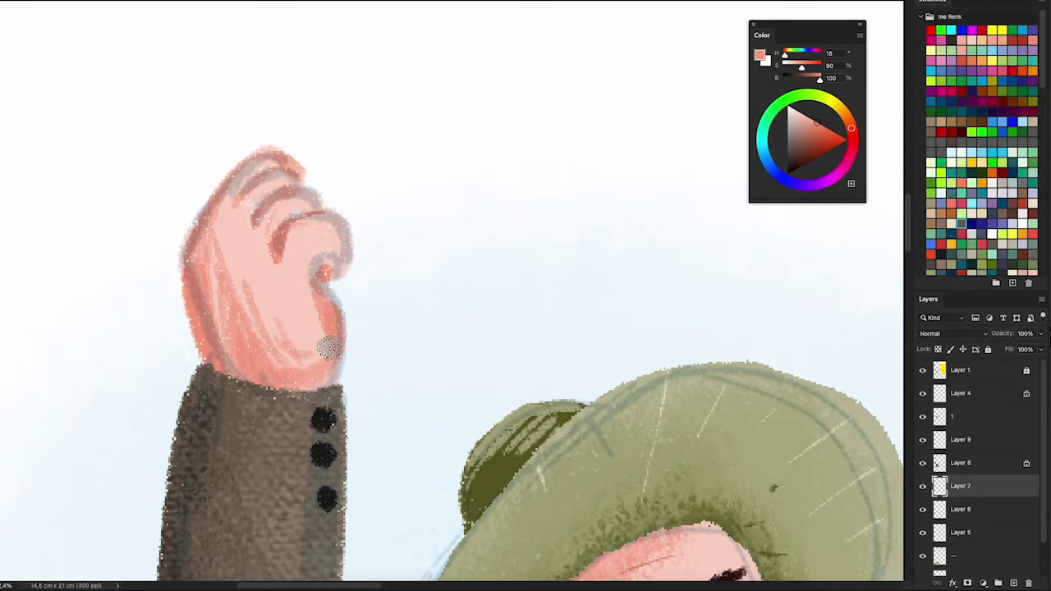
# - Zoom out to show the whole figure and save the painting
pyautogui.hotkey('ctrl', '-')
pyautogui.hotkey('ctrl', '-')
pyautogui.hotkey('ctrl', '-')
pyautogui.moveTo(559, 481); pyautogui.dragTo(433, 354)
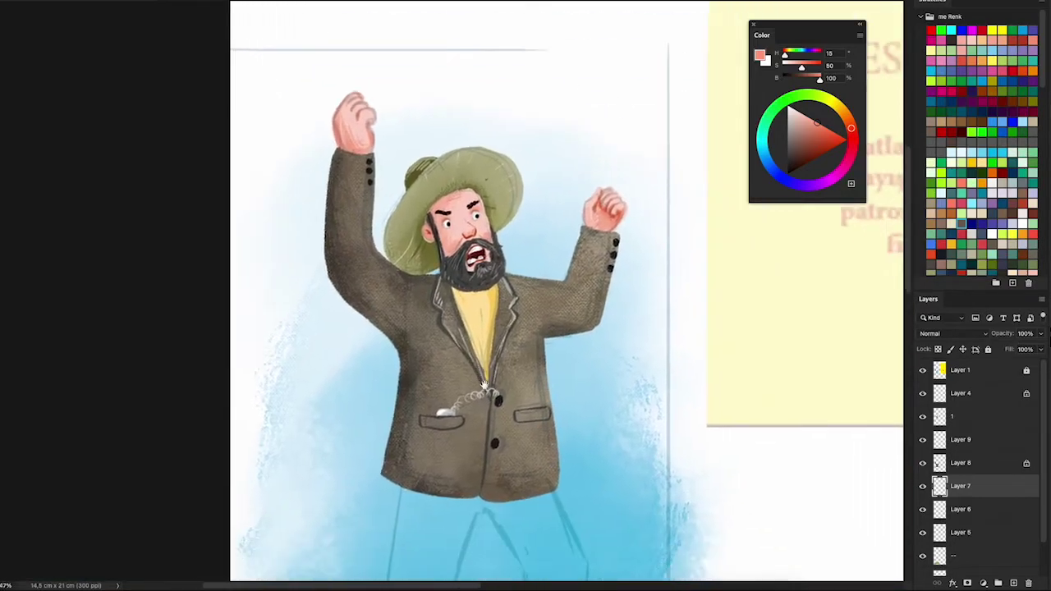
pyautogui.hotkey('ctrl', 's')
# - On Layer 6, outline both trouser legs in light beige, redoing the rejected strokes
pyautogui.moveTo(520, 418); pyautogui.dragTo(506, 282)
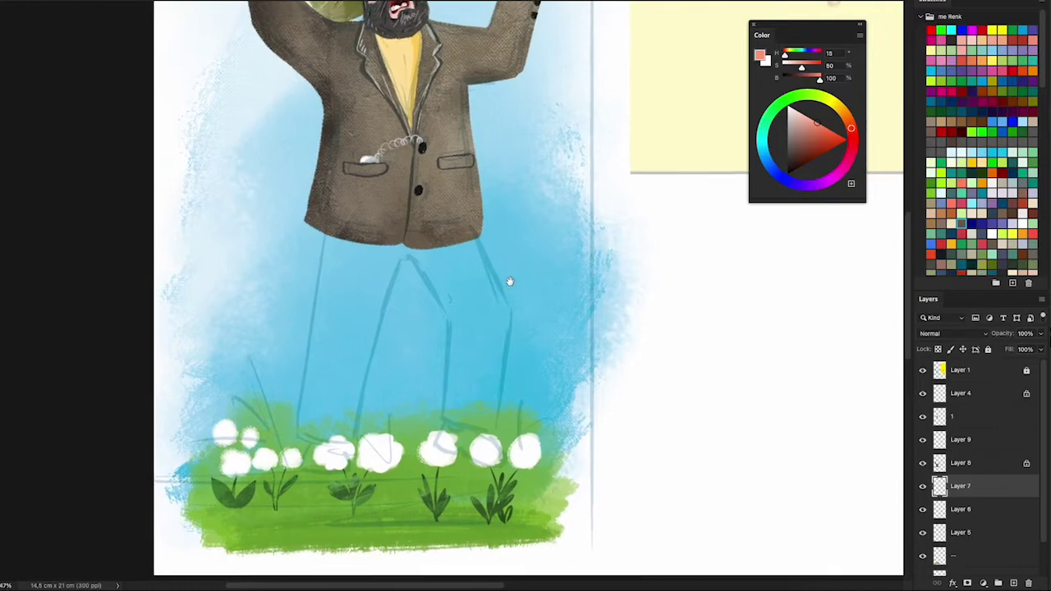
pyautogui.click(969, 252)
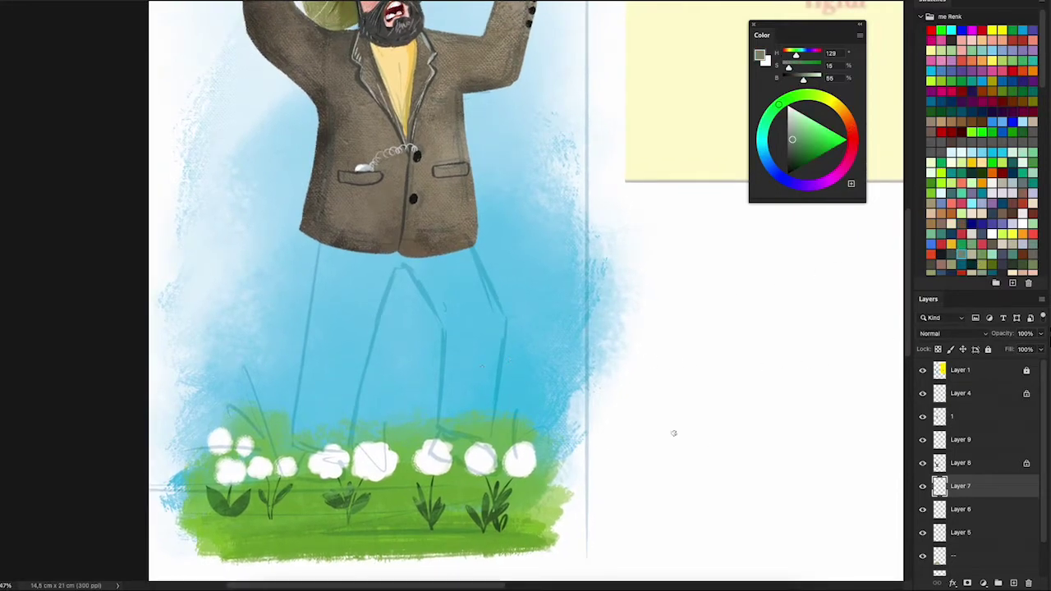
pyautogui.click(966, 503)
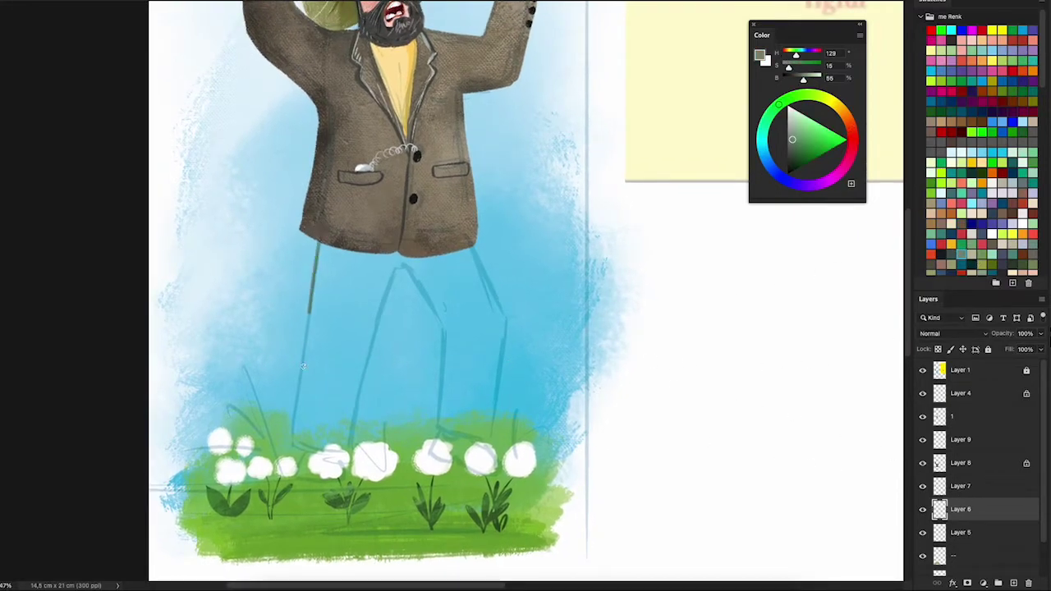
pyautogui.moveTo(302, 365); pyautogui.dragTo(300, 380)
pyautogui.hotkey('ctrl', 'z')
pyautogui.click(982, 207)
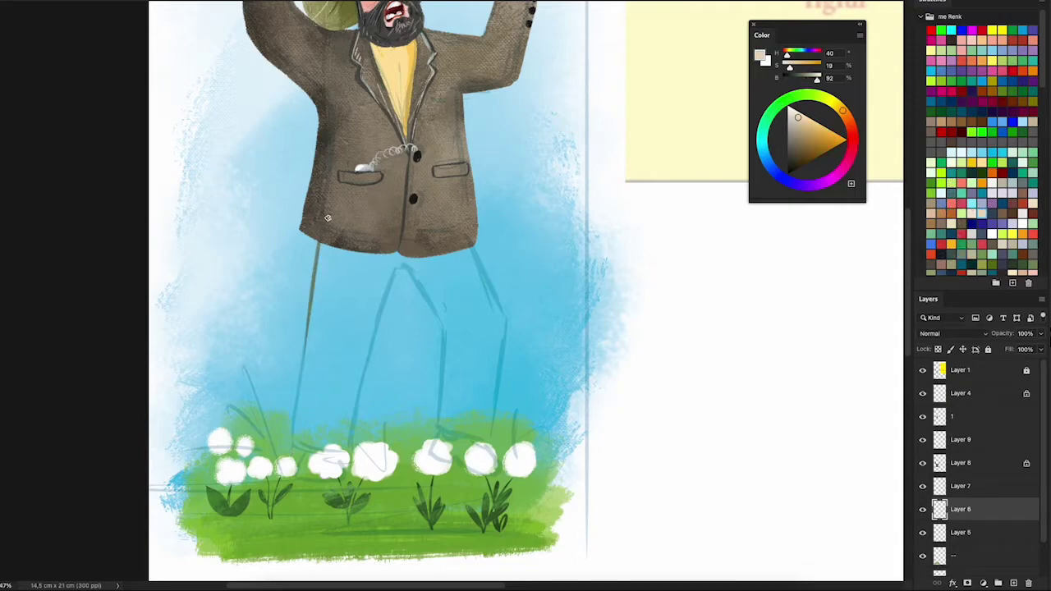
pyautogui.moveTo(320, 243); pyautogui.dragTo(288, 458)
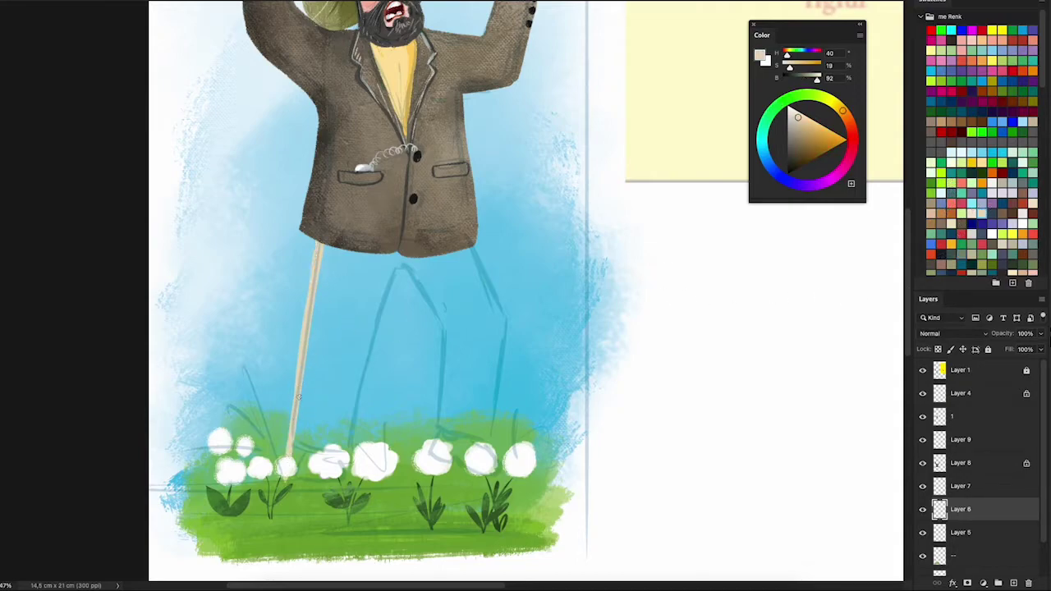
pyautogui.hotkey('ctrl', 'z')
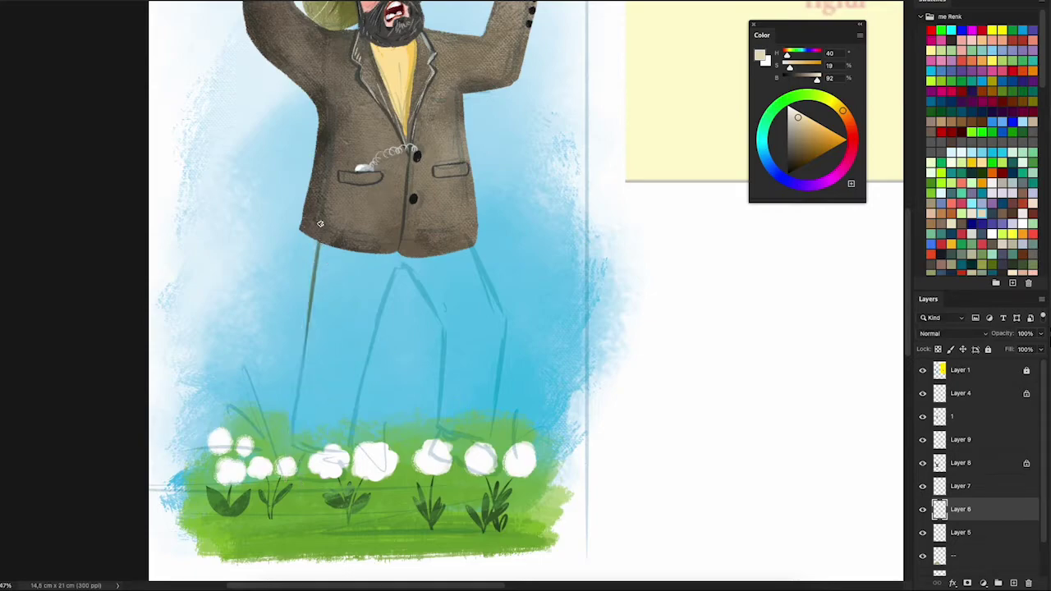
pyautogui.moveTo(318, 243); pyautogui.dragTo(300, 427)
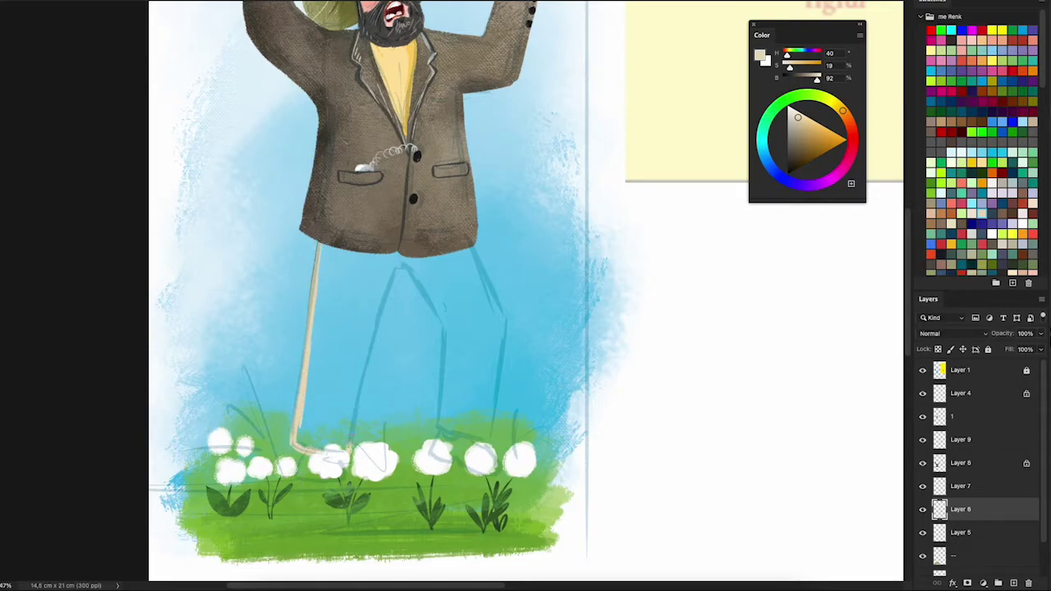
pyautogui.moveTo(351, 448); pyautogui.dragTo(392, 268)
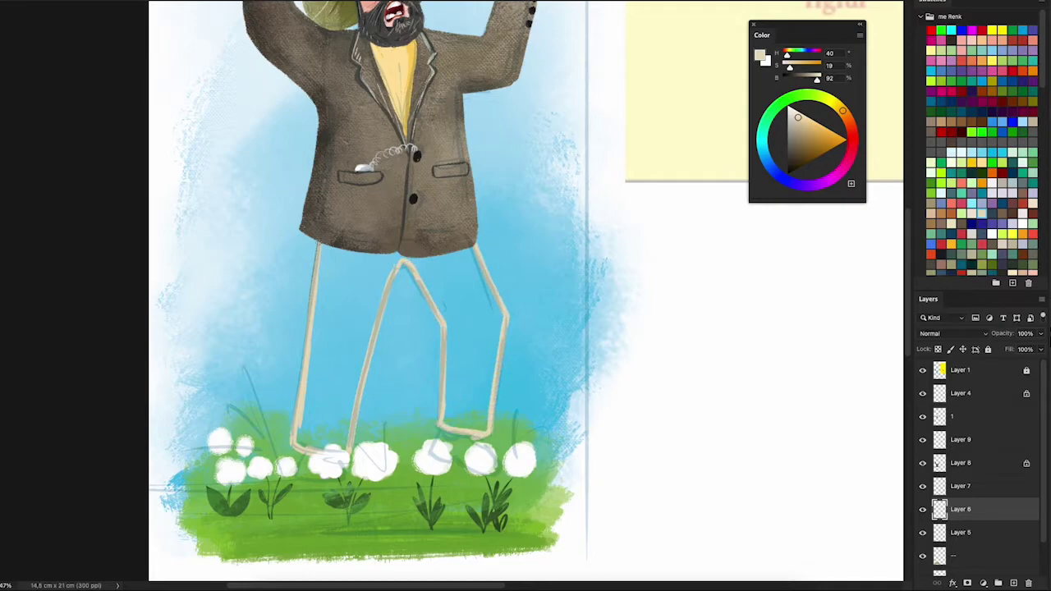
# - Fill both trouser legs and the crotch gap with beige down to the flowers
pyautogui.moveTo(341, 296); pyautogui.dragTo(386, 344)
pyautogui.scroll(3, 361, 287)
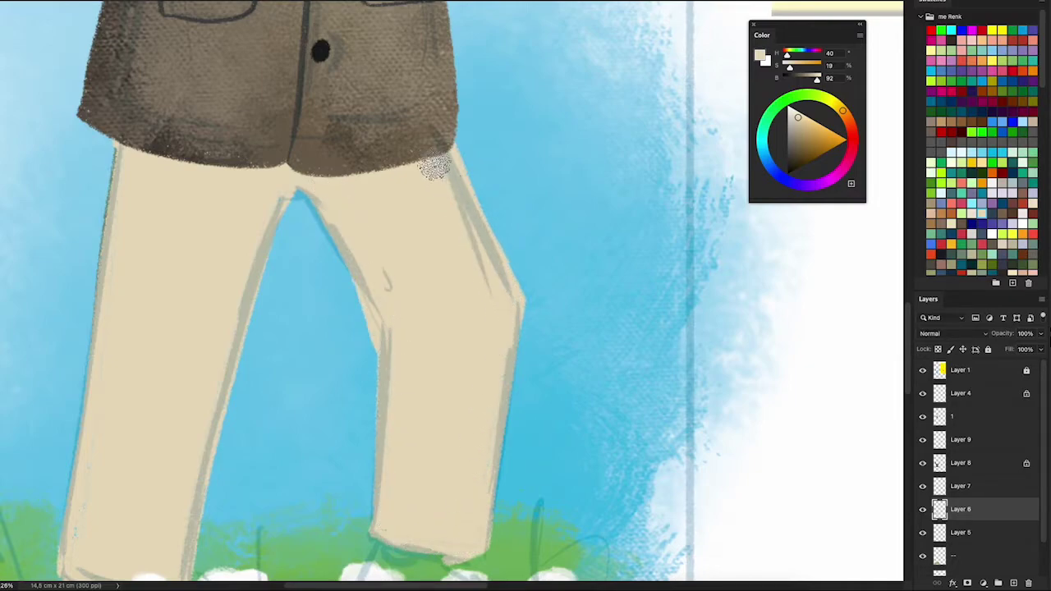
pyautogui.scroll(-2, 189, 208)
pyautogui.hscroll(-1, 189, 207)
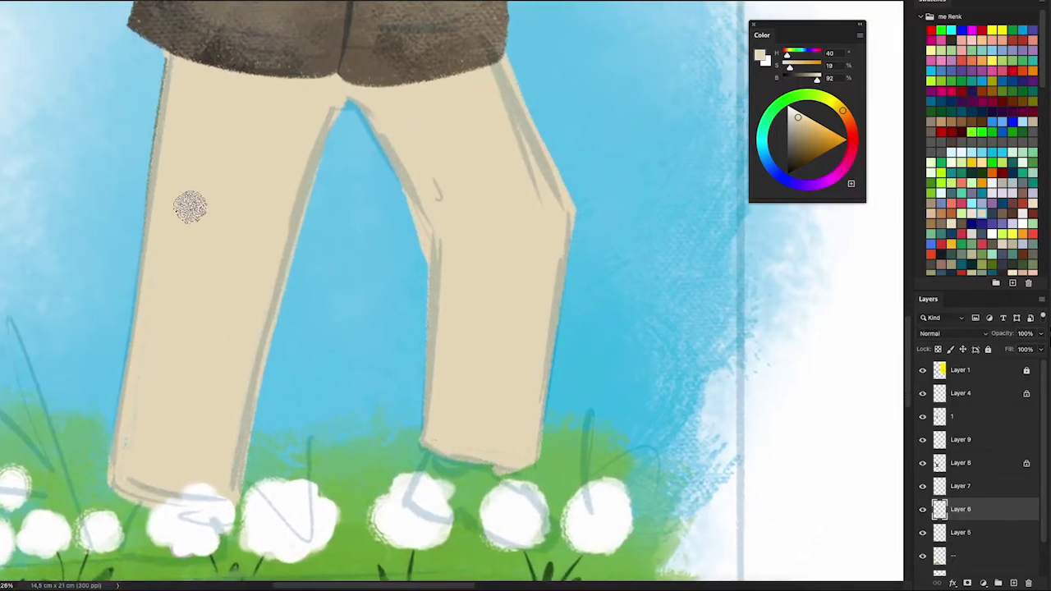
pyautogui.moveTo(314, 185); pyautogui.dragTo(356, 100)
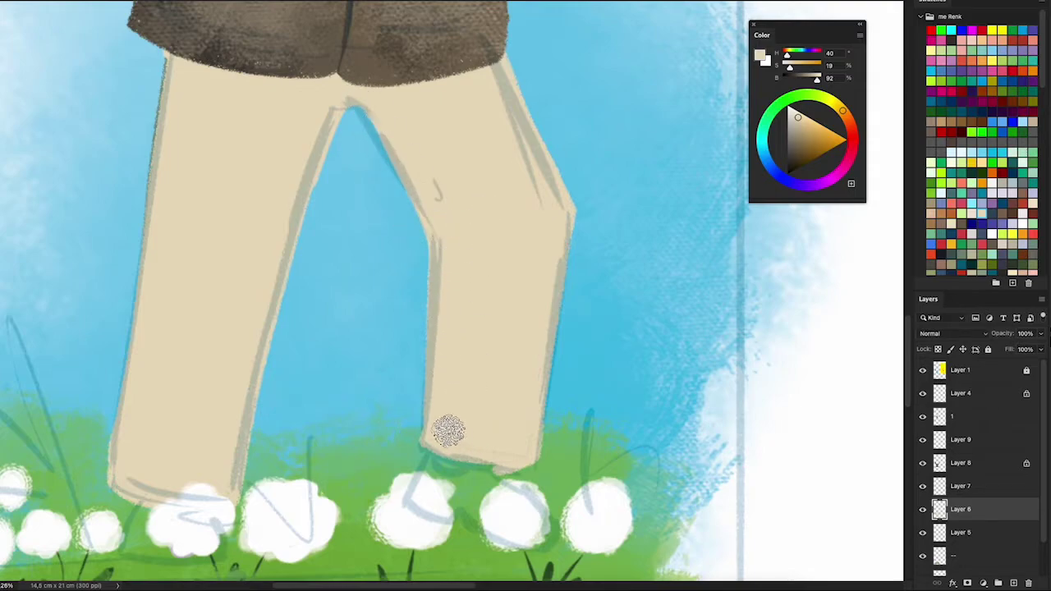
pyautogui.moveTo(525, 458); pyautogui.dragTo(602, 351)
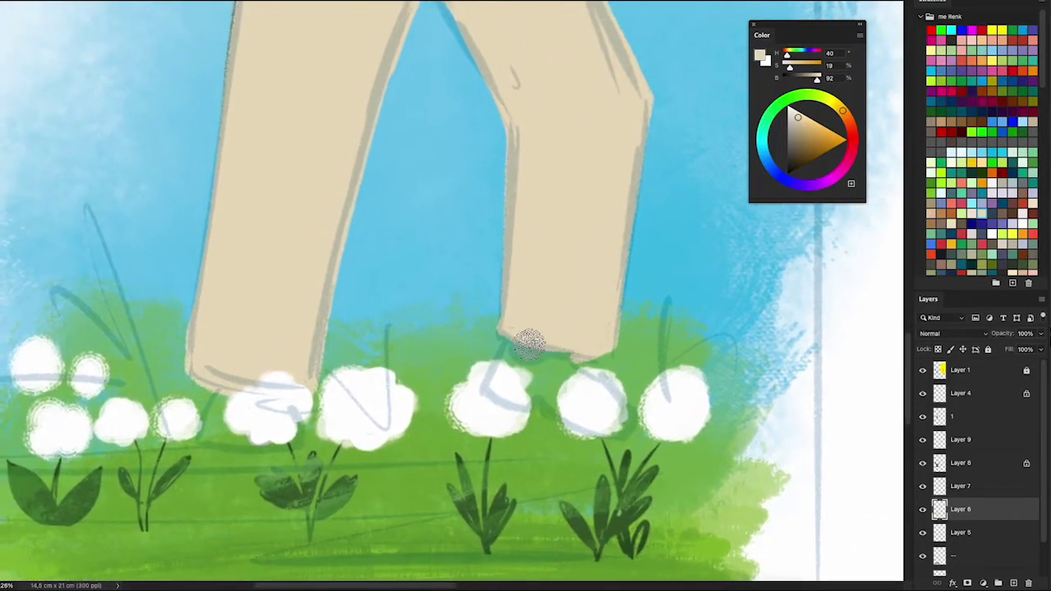
pyautogui.scroll(2, 663, 317)
pyautogui.hotkey('ctrl', '[')
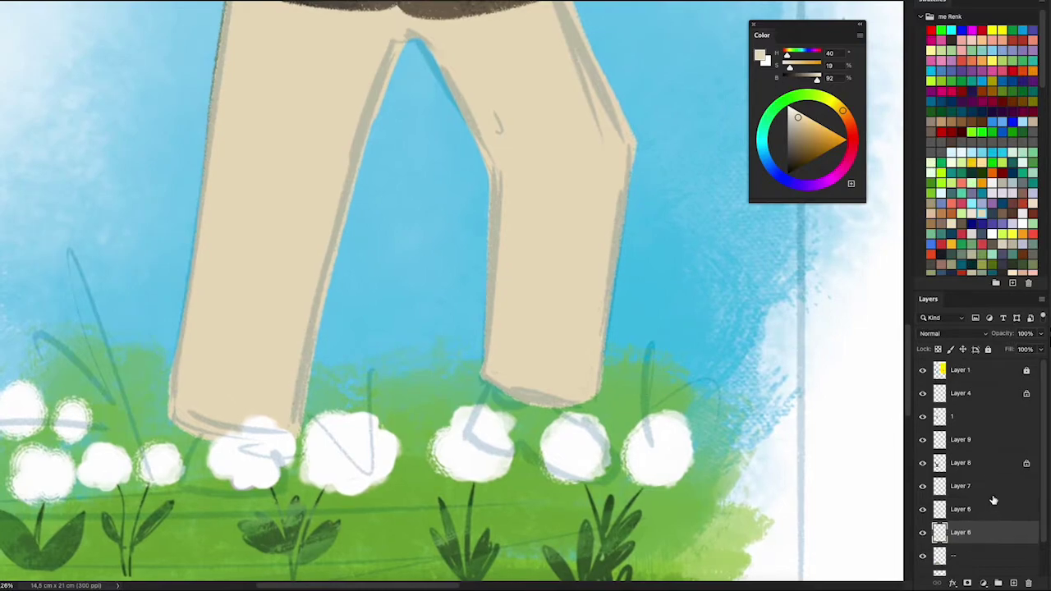
# - Paint both shoes brown and shade them with darker brown
pyautogui.click(940, 252)
pyautogui.moveTo(189, 456)
pyautogui.mouseDown()
pyautogui.moveTo(251, 381)
pyautogui.moveTo(324, 382)
pyautogui.mouseUp()
pyautogui.moveTo(559, 315)
pyautogui.mouseDown()
pyautogui.moveTo(611, 392)
pyautogui.moveTo(628, 345)
pyautogui.moveTo(566, 349)
pyautogui.moveTo(642, 384)
pyautogui.mouseUp()
pyautogui.moveTo(568, 328)
pyautogui.mouseDown()
pyautogui.moveTo(558, 345)
pyautogui.moveTo(575, 373)
pyautogui.mouseUp()
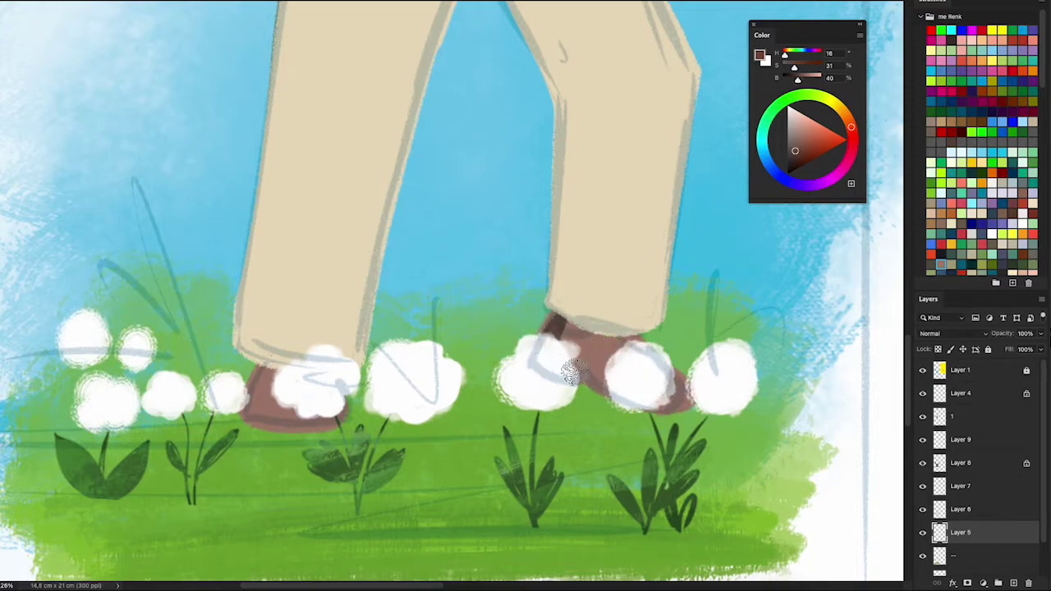
pyautogui.moveTo(275, 364); pyautogui.dragTo(253, 384)
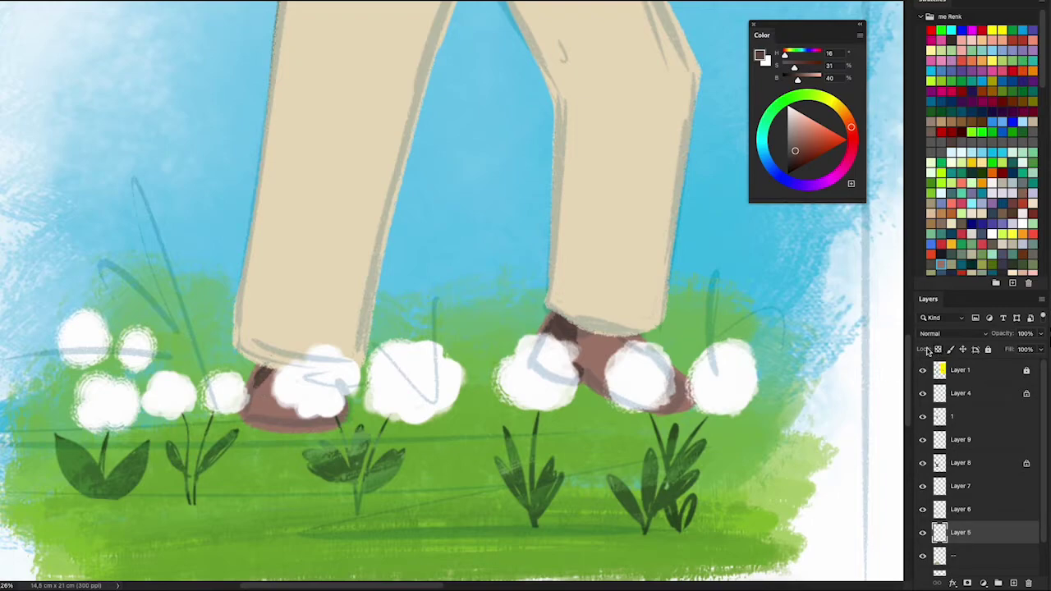
# - Switch to the good brush-WET brush preset and select Layer 6
pyautogui.rightClick(379, 357)
pyautogui.click(684, 217)
pyautogui.click(246, 400)
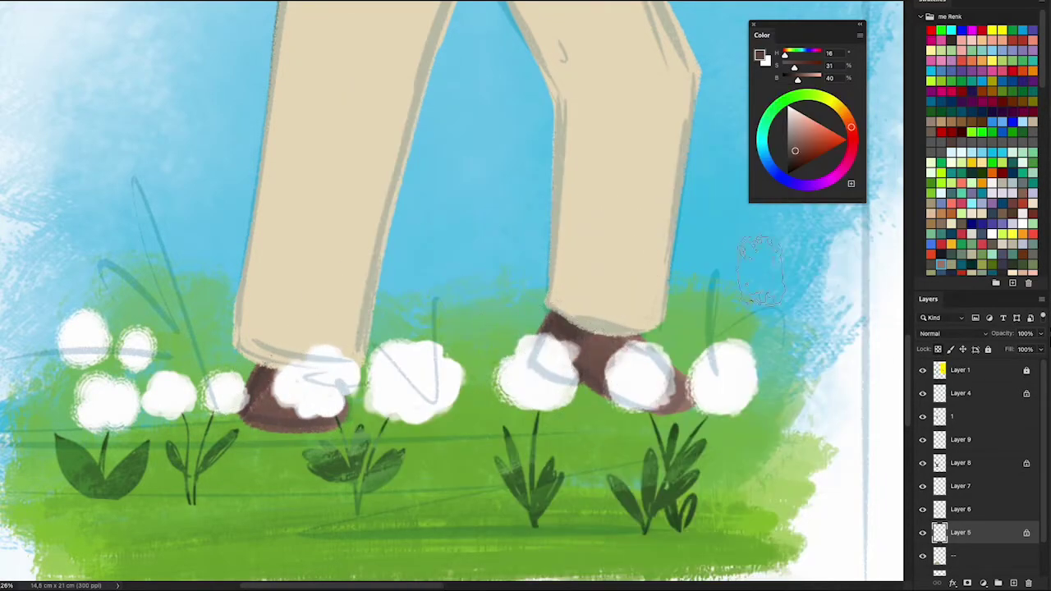
pyautogui.scroll(5, 621, 434)
pyautogui.click(971, 507)
# - Sample the trouser beige and brush speckled shading up the left leg and right inner edge
pyautogui.keyDown('alt'); pyautogui.click(603, 290); pyautogui.keyUp('alt')
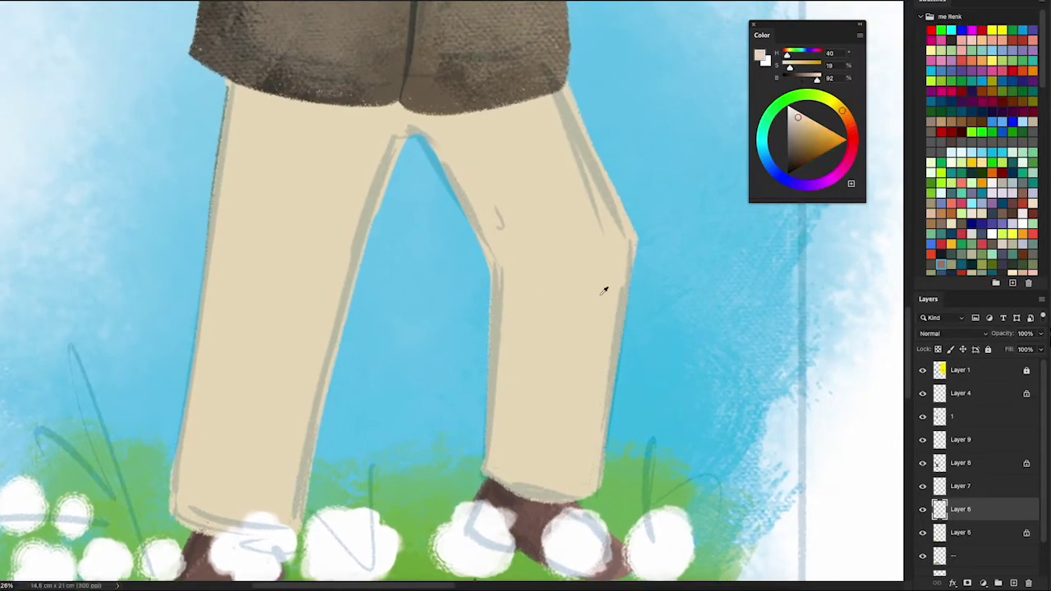
pyautogui.moveTo(394, 106); pyautogui.dragTo(443, 197)
pyautogui.moveTo(435, 115); pyautogui.dragTo(485, 238)
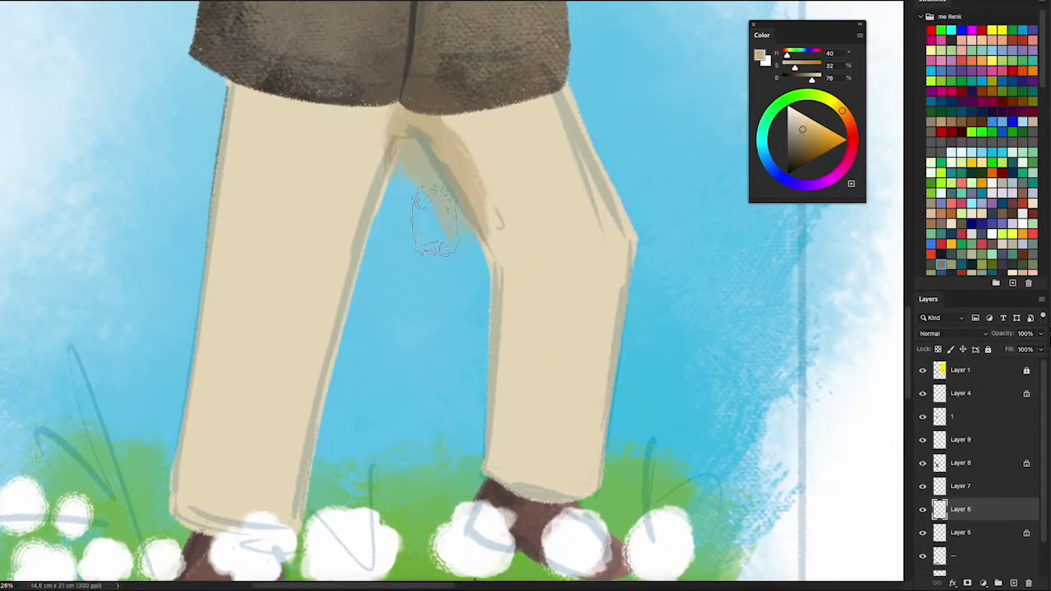
pyautogui.moveTo(394, 107); pyautogui.dragTo(328, 213)
pyautogui.hotkey('ctrl', 'z')
pyautogui.hotkey('ctrl', 'z')
pyautogui.hotkey('ctrl', 'z')
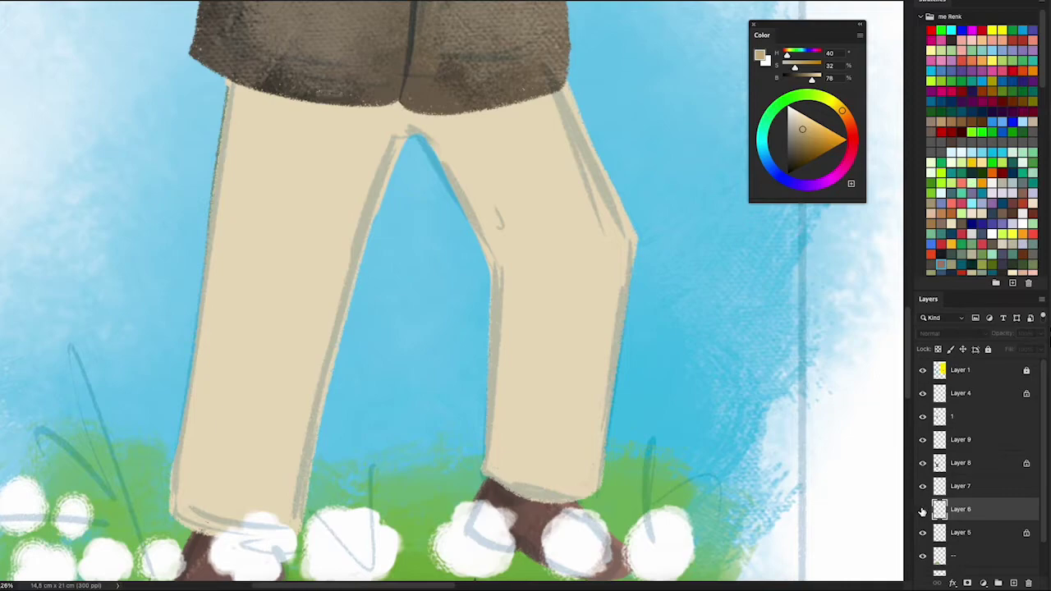
pyautogui.click(922, 510)
pyautogui.scroll(-2, 435, 205)
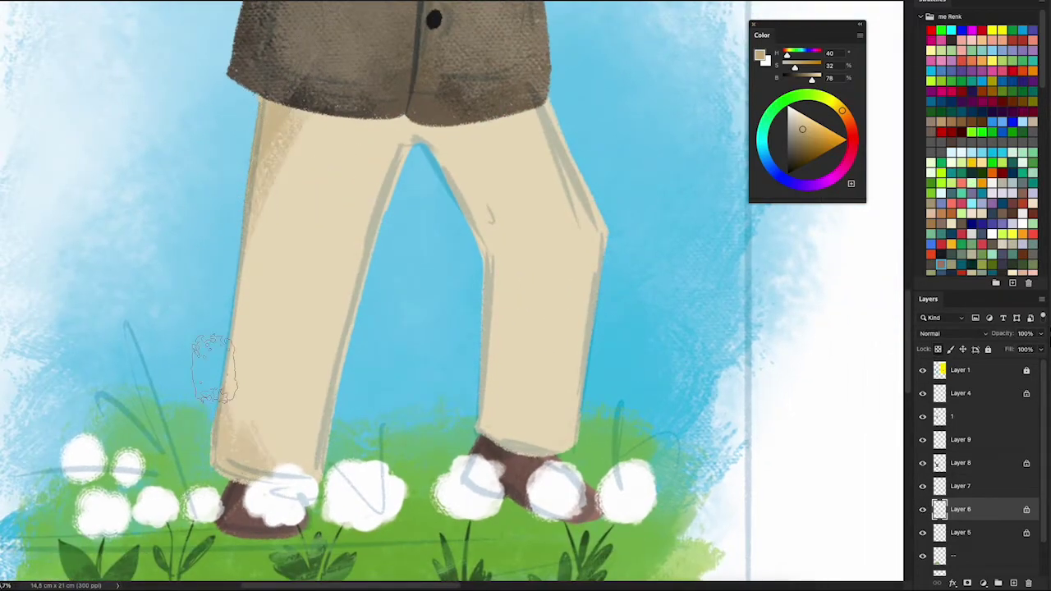
pyautogui.moveTo(247, 493); pyautogui.dragTo(281, 200)
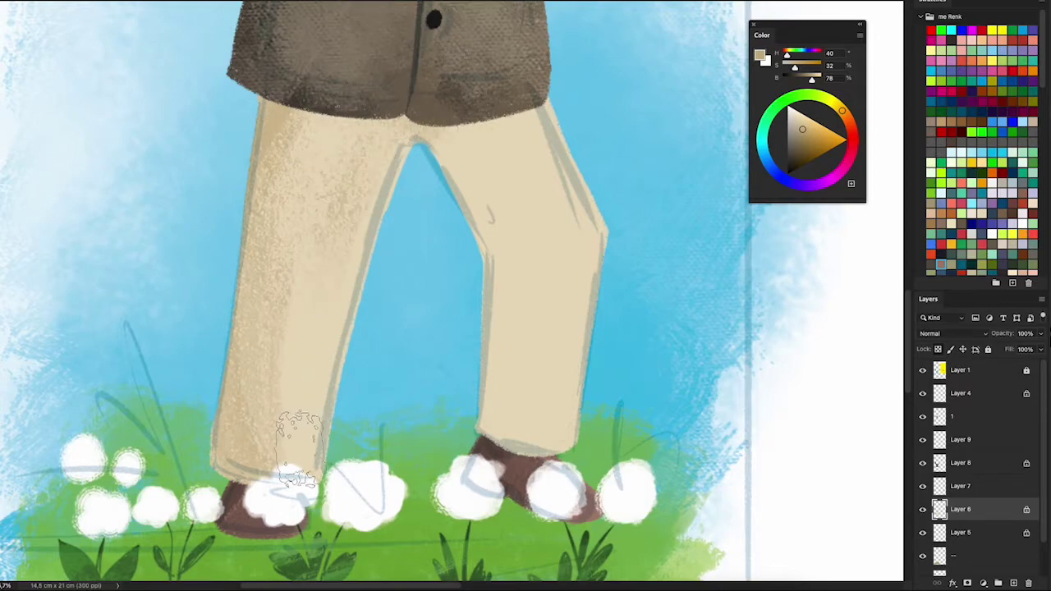
pyautogui.moveTo(414, 143)
pyautogui.mouseDown()
pyautogui.moveTo(481, 346)
pyautogui.moveTo(501, 448)
pyautogui.moveTo(528, 223)
pyautogui.moveTo(497, 153)
pyautogui.mouseUp()
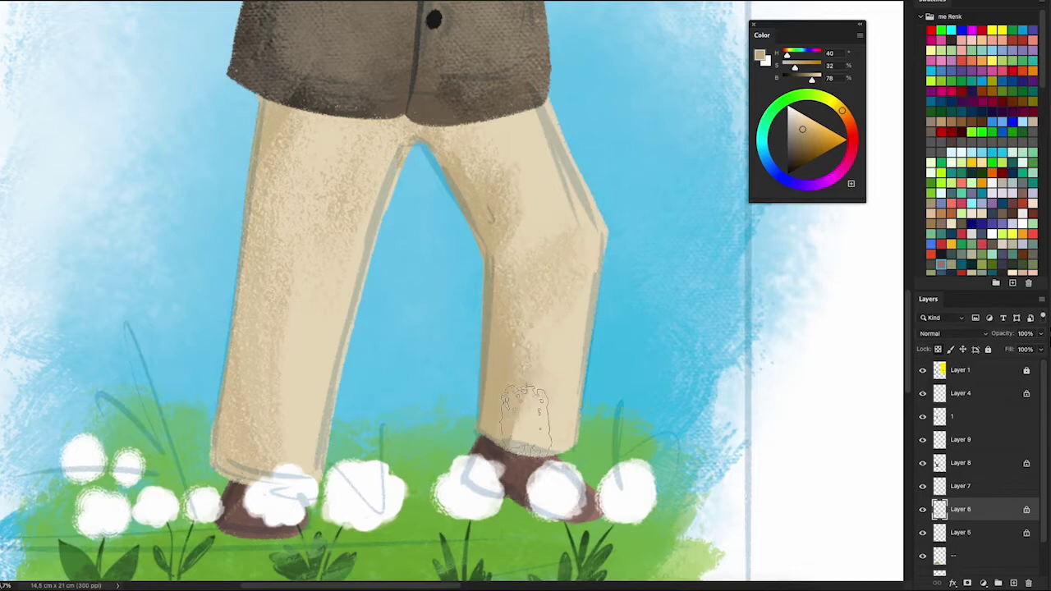
# - Paint near-white beige highlights on the right knee and middle of the left leg
pyautogui.keyDown('alt'); pyautogui.click(315, 197); pyautogui.keyUp('alt')
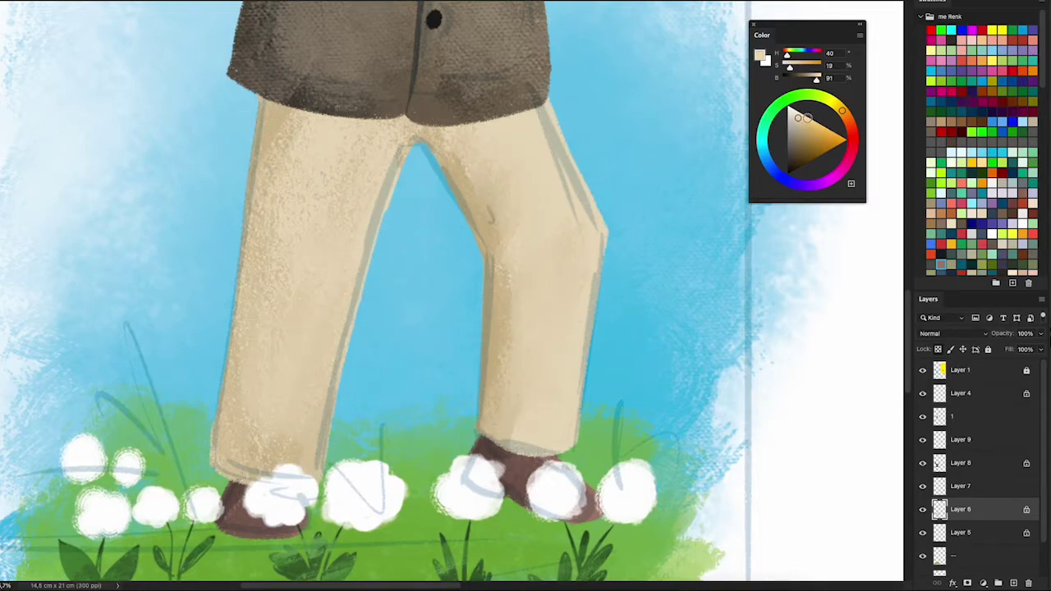
pyautogui.keyDown('alt'); pyautogui.click(595, 198); pyautogui.keyUp('alt')
pyautogui.moveTo(591, 320); pyautogui.dragTo(583, 214)
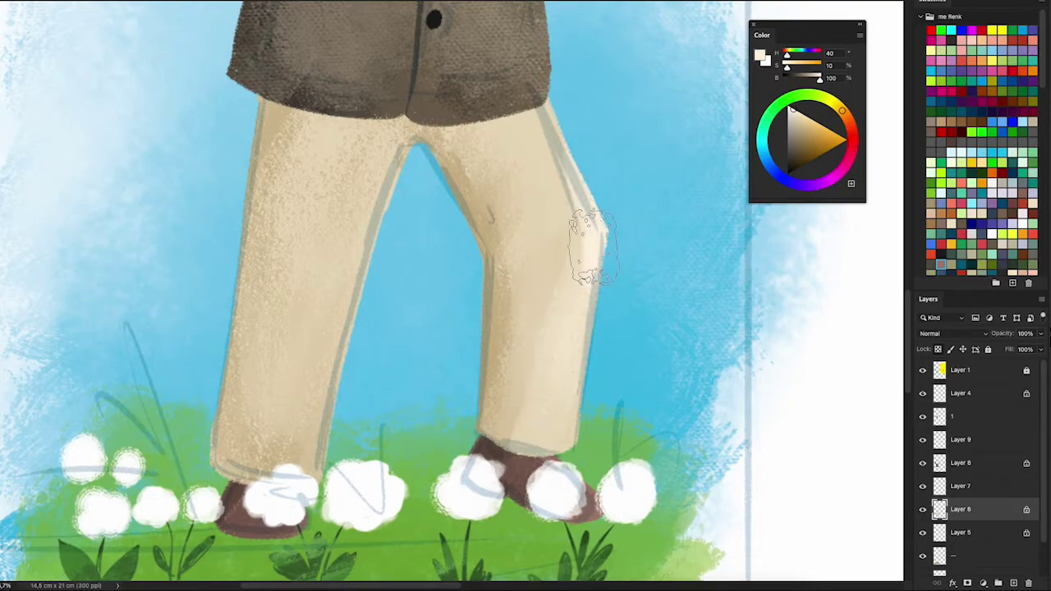
pyautogui.moveTo(369, 234); pyautogui.dragTo(263, 407)
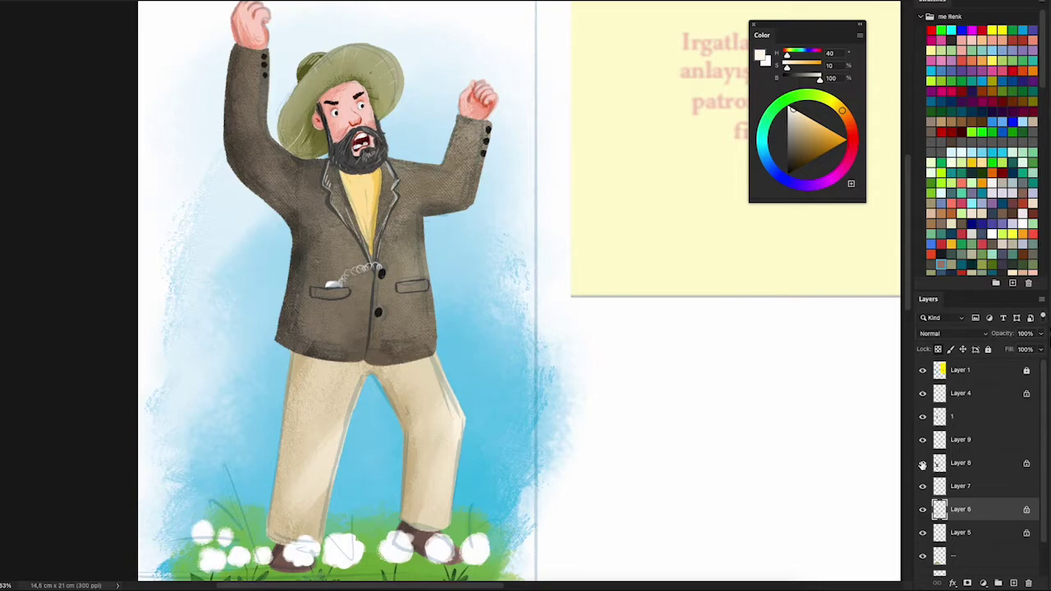
# - Merge layers 1 through Layer 5 into a single layer
pyautogui.click(922, 465)
pyautogui.click(922, 465)
pyautogui.click(965, 465)
pyautogui.click(982, 419)
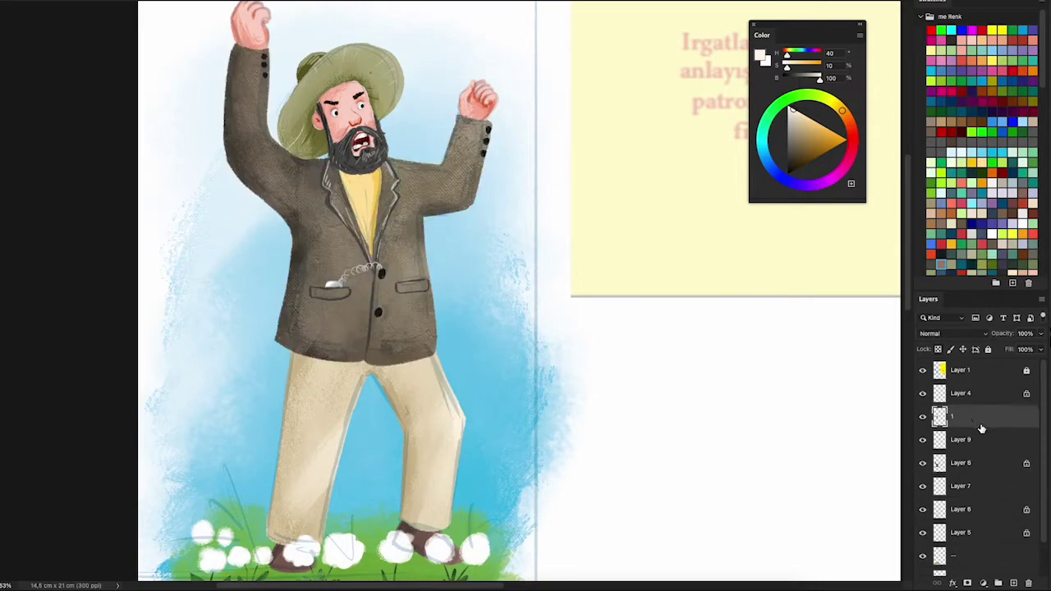
pyautogui.click(922, 394)
pyautogui.click(922, 394)
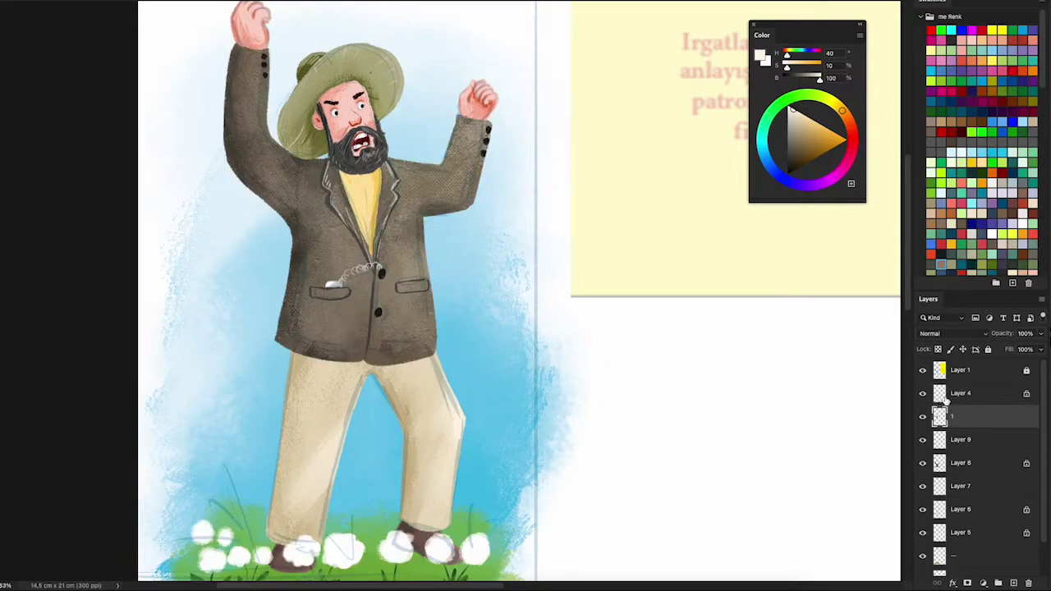
pyautogui.click(922, 533)
pyautogui.click(922, 533)
pyautogui.keyDown('shift'); pyautogui.click(977, 532); pyautogui.keyUp('shift')
pyautogui.rightClick(977, 526)
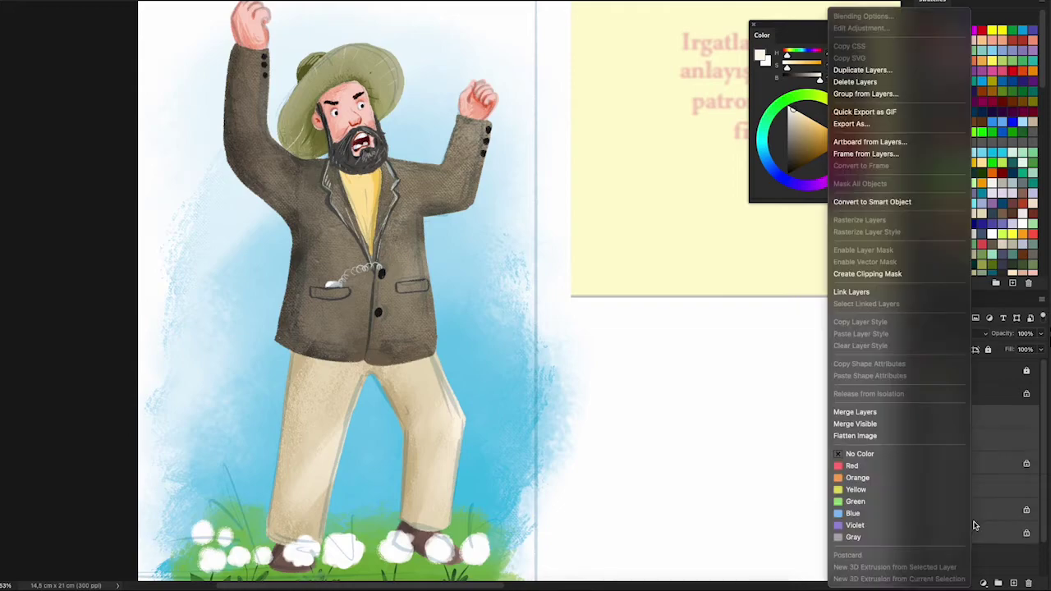
pyautogui.click(907, 421)
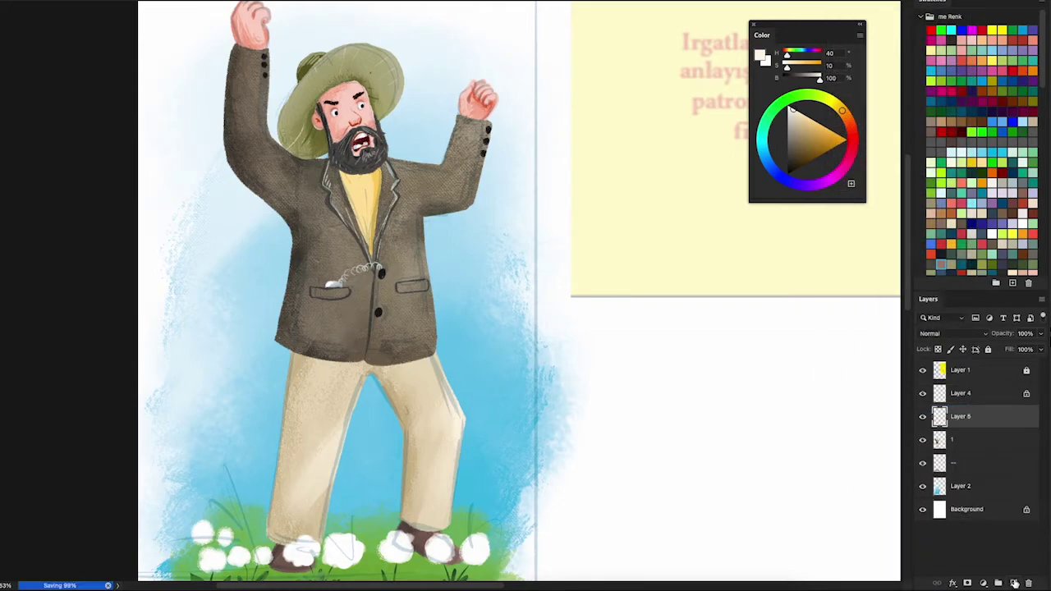
# - Set the new layer to Color Dodge and paint highlights over the hat and jacket
pyautogui.click(953, 334)
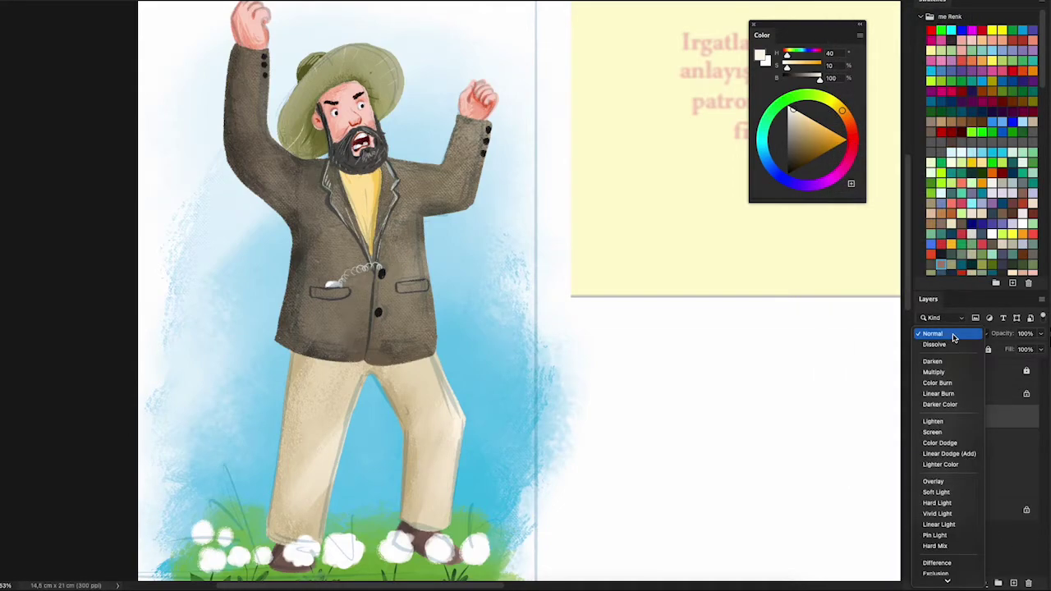
pyautogui.click(946, 444)
pyautogui.moveTo(504, 82); pyautogui.dragTo(271, 307)
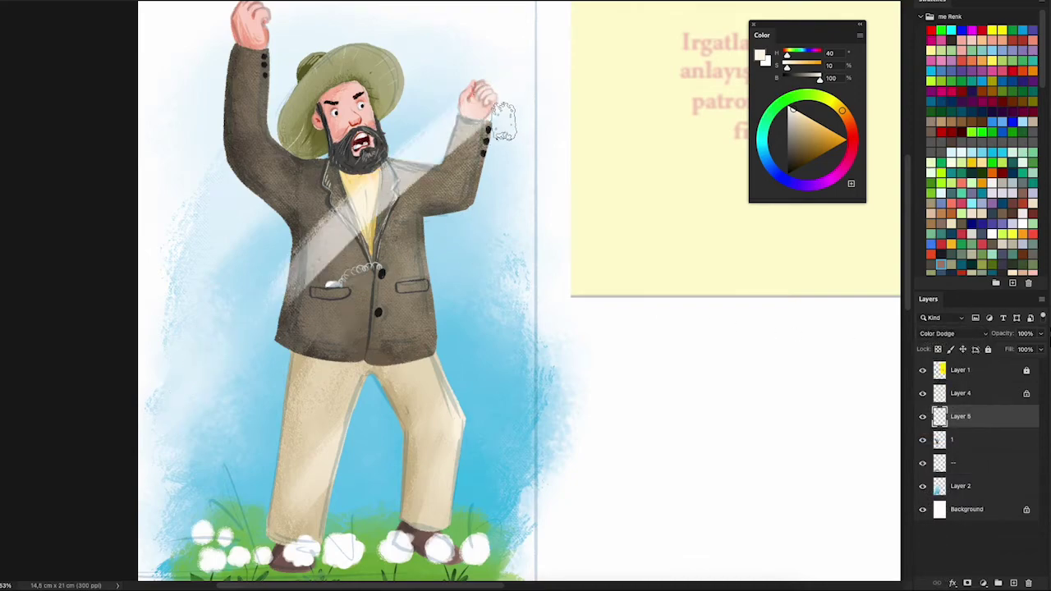
pyautogui.hotkey('ctrl', 'z')
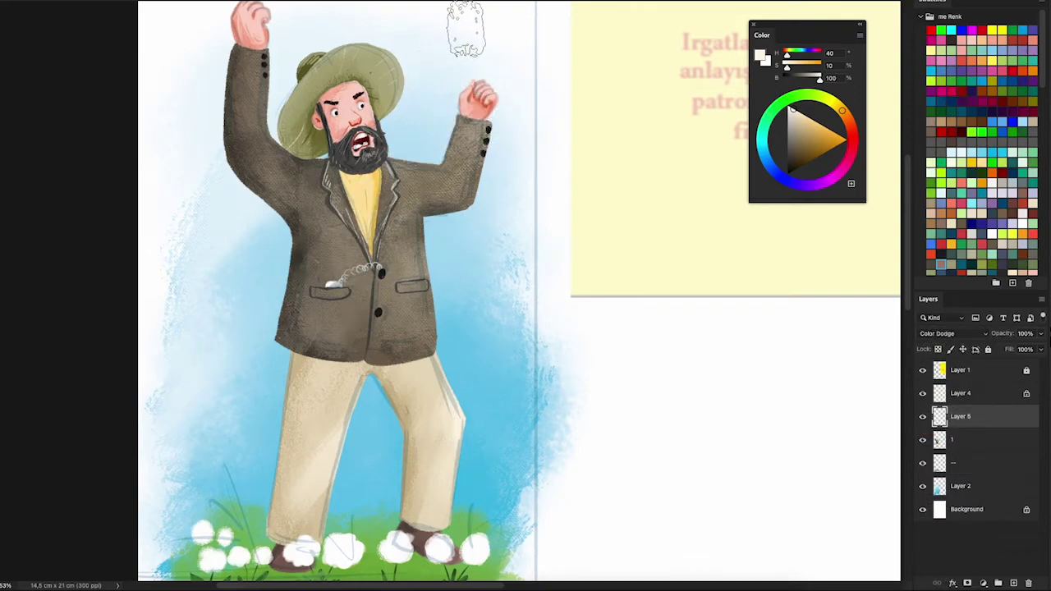
pyautogui.moveTo(465, 28); pyautogui.dragTo(305, 223)
pyautogui.moveTo(488, 211); pyautogui.dragTo(159, 493)
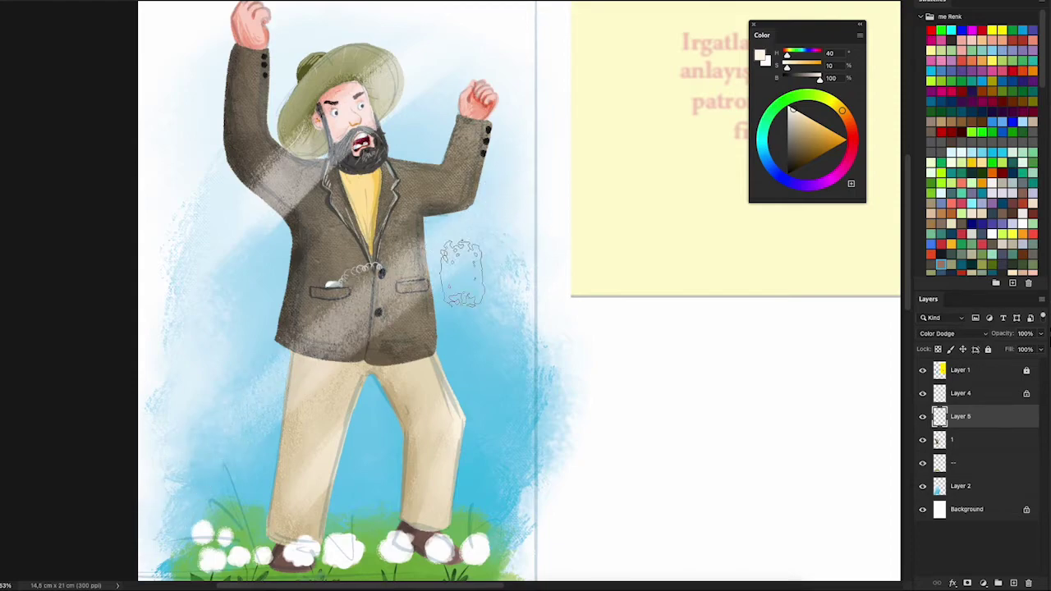
# - Lower the Color Dodge layer's fill to 28% and hide the yellow text panel layer
pyautogui.click(969, 336)
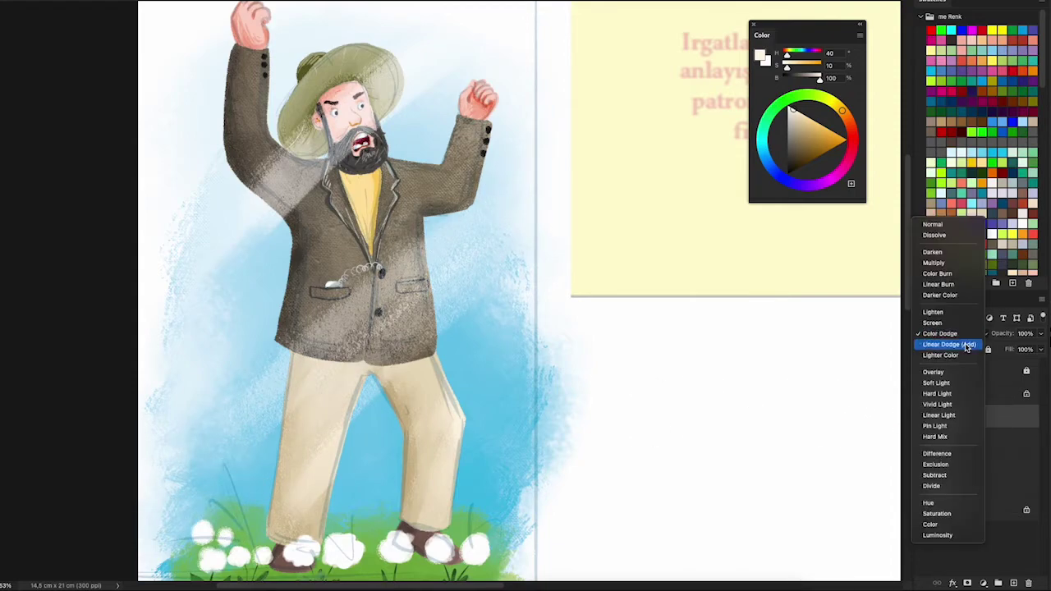
pyautogui.click(968, 339)
pyautogui.moveTo(1004, 362); pyautogui.dragTo(999, 365)
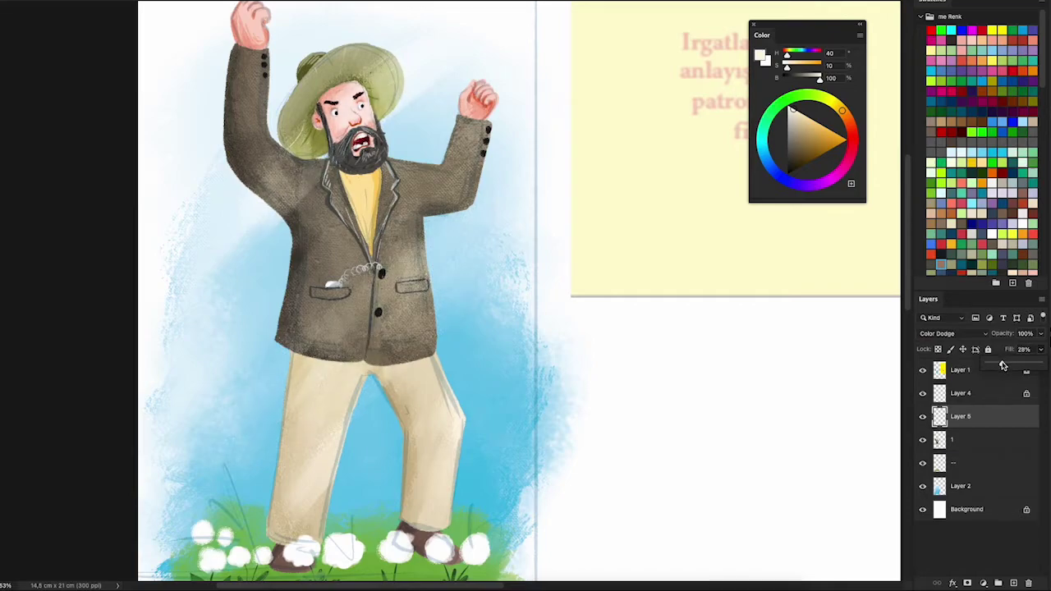
pyautogui.keyDown('alt'); pyautogui.click(521, 254); pyautogui.keyUp('alt')
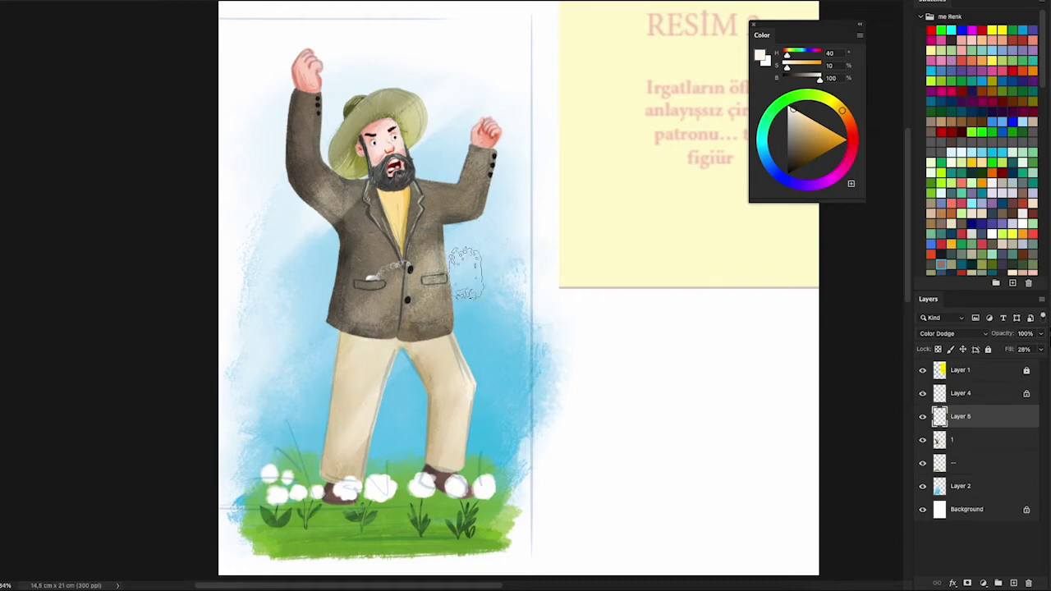
pyautogui.click(922, 370)
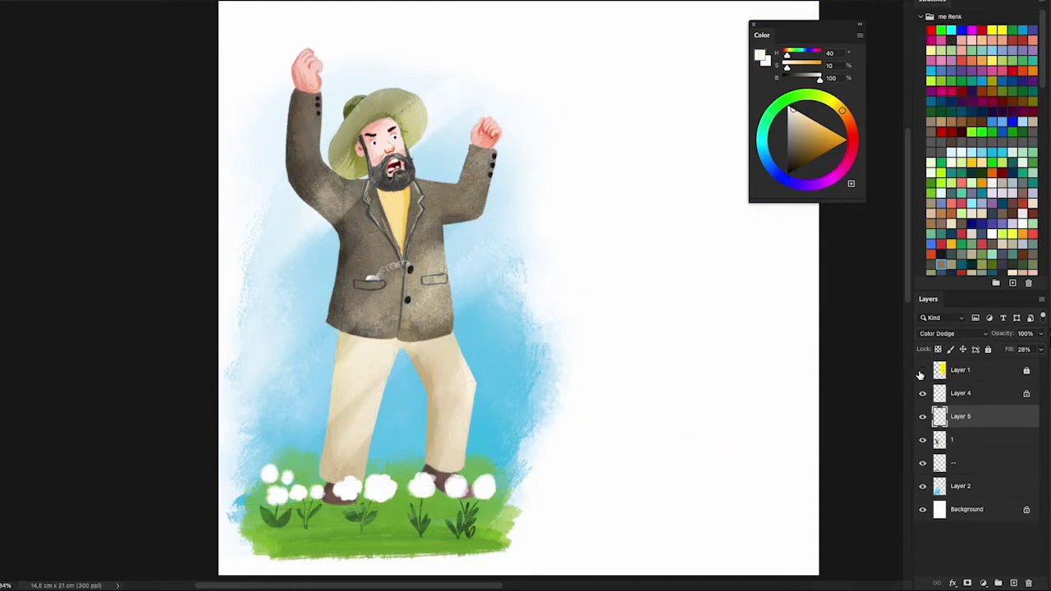
# - Select the grass layer, sample its green, and pick a darker grass green
pyautogui.moveTo(509, 379); pyautogui.dragTo(521, 335)
pyautogui.keyDown('ctrl'); pyautogui.click(426, 504); pyautogui.keyUp('ctrl')
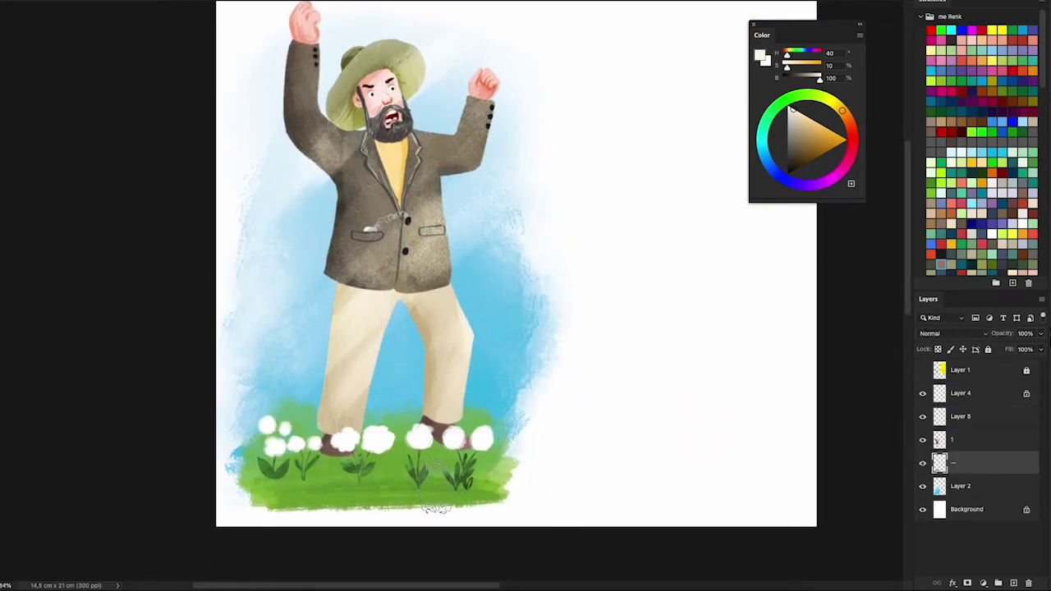
pyautogui.keyDown('alt'); pyautogui.click(441, 486); pyautogui.keyUp('alt')
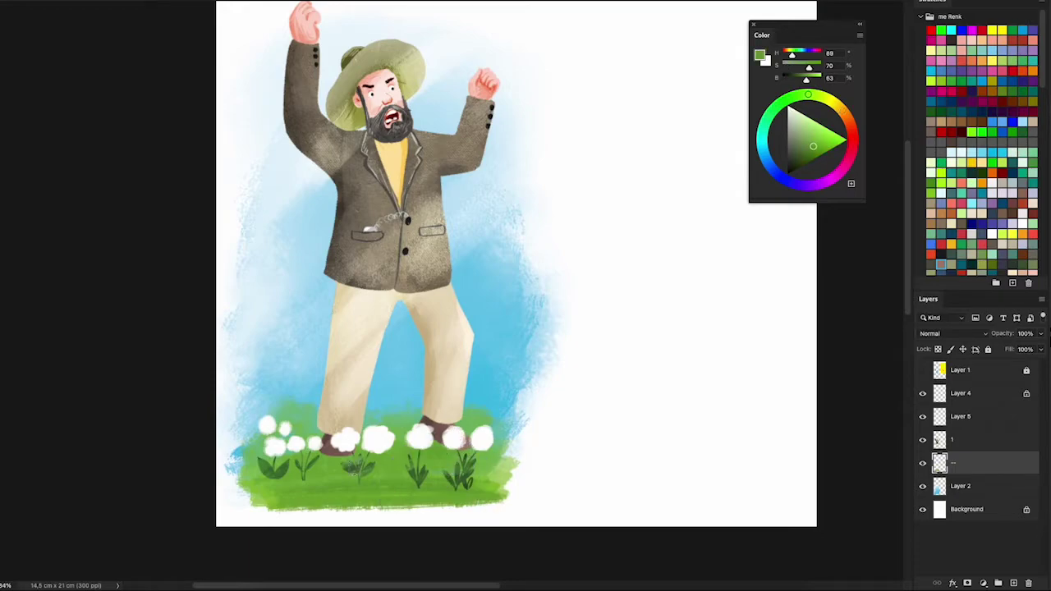
pyautogui.keyDown('alt'); pyautogui.click(392, 457); pyautogui.keyUp('alt')
pyautogui.rightClick(393, 457)
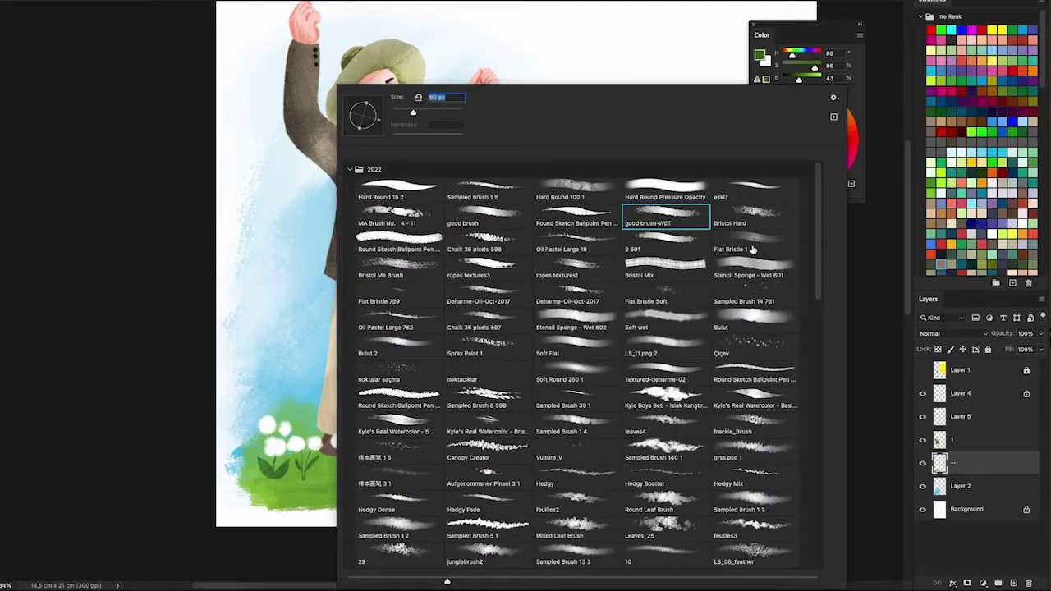
# - Paint dark green grass over the small plant by the shoes with the Bristol Hard brush
pyautogui.click(756, 210)
pyautogui.press('Return')
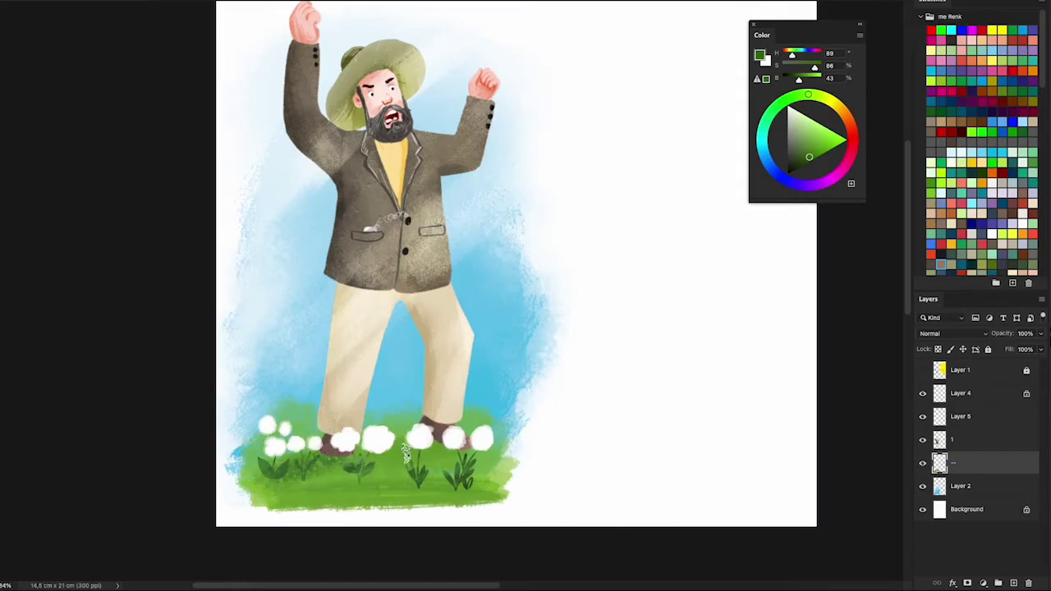
pyautogui.moveTo(344, 448)
pyautogui.mouseDown()
pyautogui.moveTo(353, 485)
pyautogui.moveTo(436, 466)
pyautogui.mouseUp()
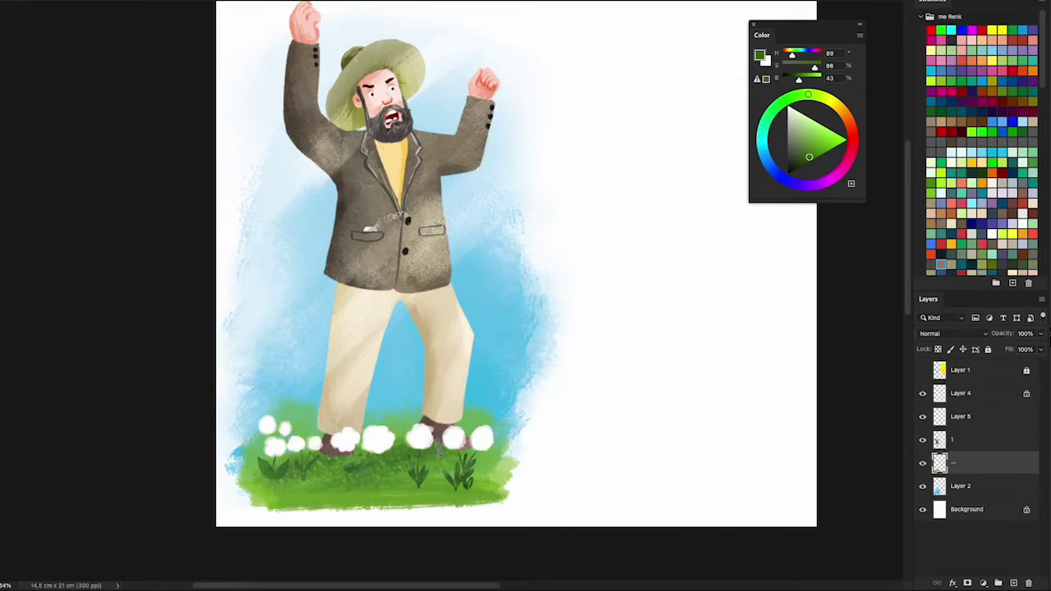
pyautogui.click(922, 463)
pyautogui.click(922, 463)
# - Sample a pale green and dab it along the grass's top edge between the legs
pyautogui.keyDown('alt'); pyautogui.click(477, 413); pyautogui.keyUp('alt')
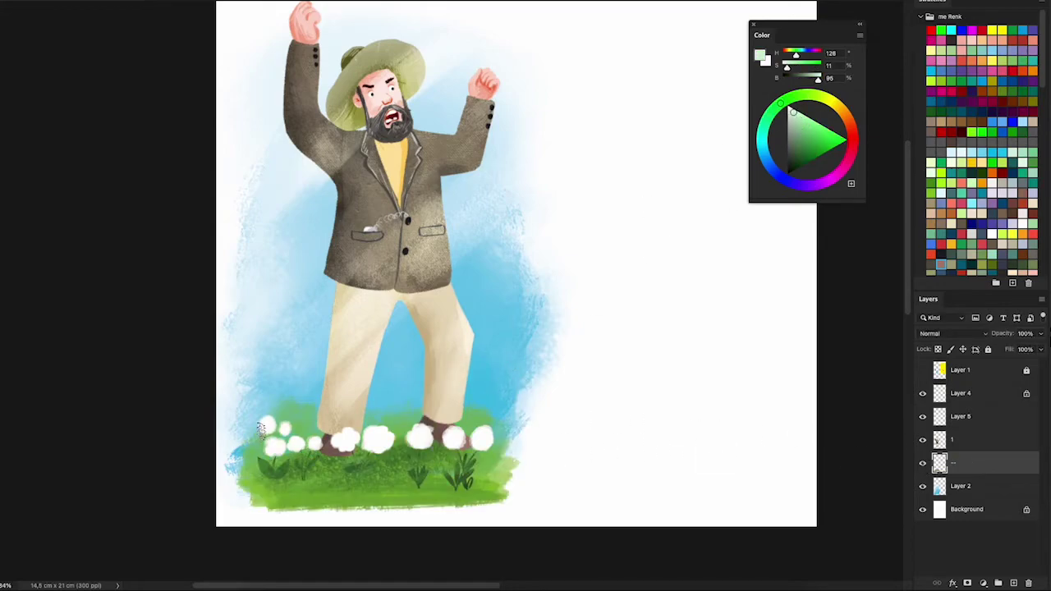
pyautogui.moveTo(260, 427)
pyautogui.mouseDown()
pyautogui.moveTo(313, 407)
pyautogui.moveTo(493, 400)
pyautogui.mouseUp()
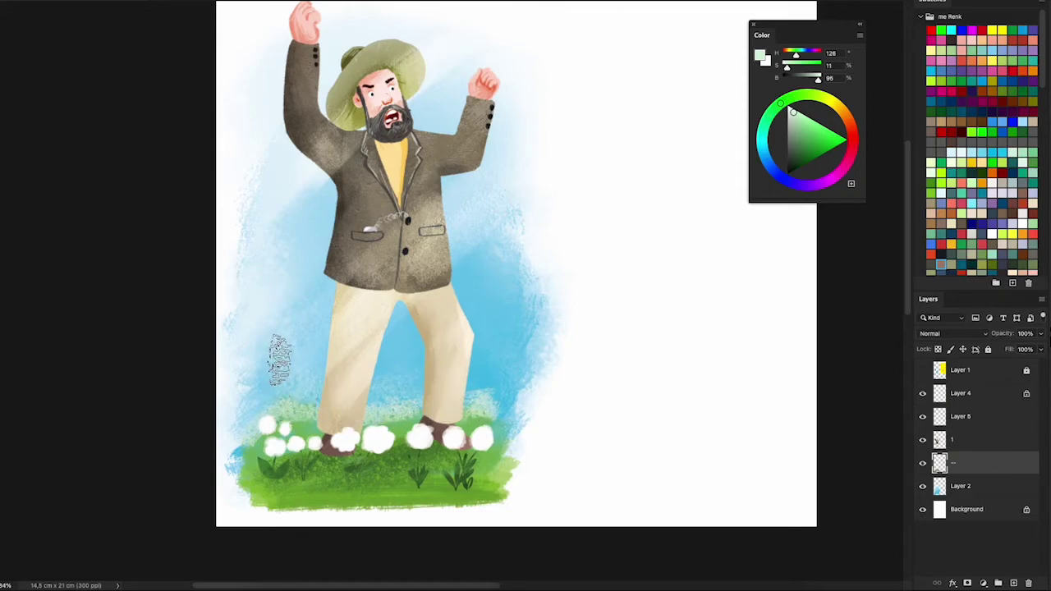
pyautogui.moveTo(271, 423)
pyautogui.mouseDown()
pyautogui.moveTo(419, 411)
pyautogui.moveTo(486, 390)
pyautogui.moveTo(493, 352)
pyautogui.moveTo(463, 352)
pyautogui.moveTo(484, 378)
pyautogui.mouseUp()
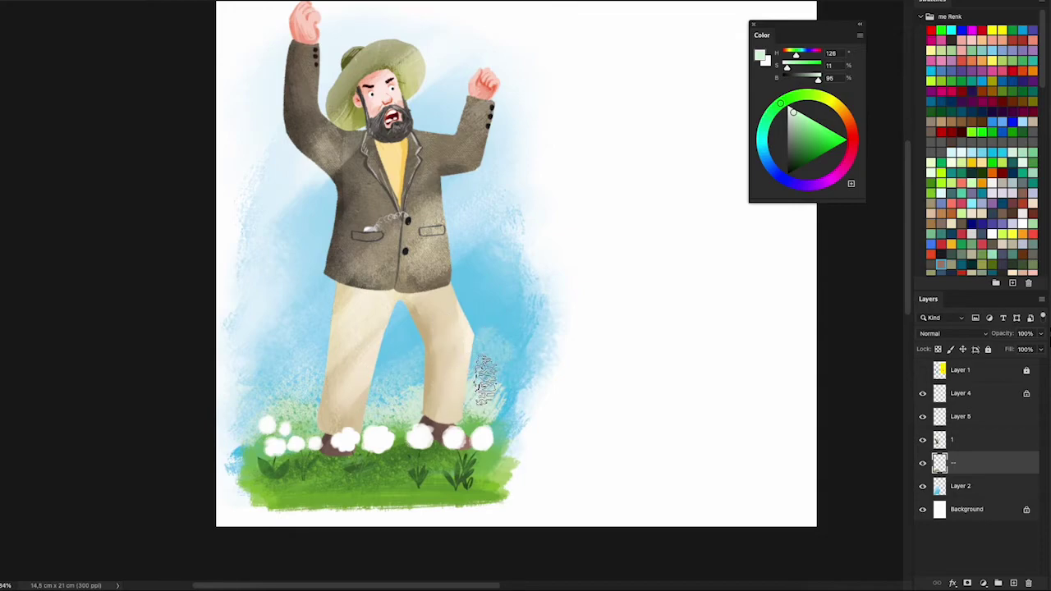
pyautogui.keyDown('alt'); pyautogui.click(618, 207); pyautogui.keyUp('alt')
pyautogui.moveTo(583, 279); pyautogui.dragTo(536, 455)
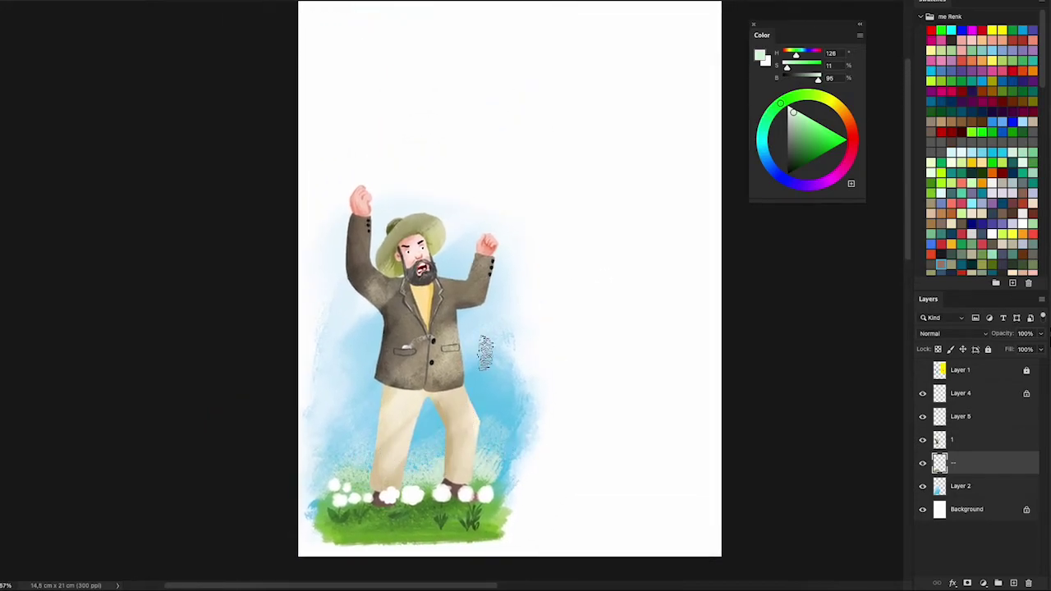
# - With the Round Sketch Ballpoint Pen brush, paint an orange edge down the left trouser leg
pyautogui.scroll(2, 407, 453)
pyautogui.rightClick(486, 401)
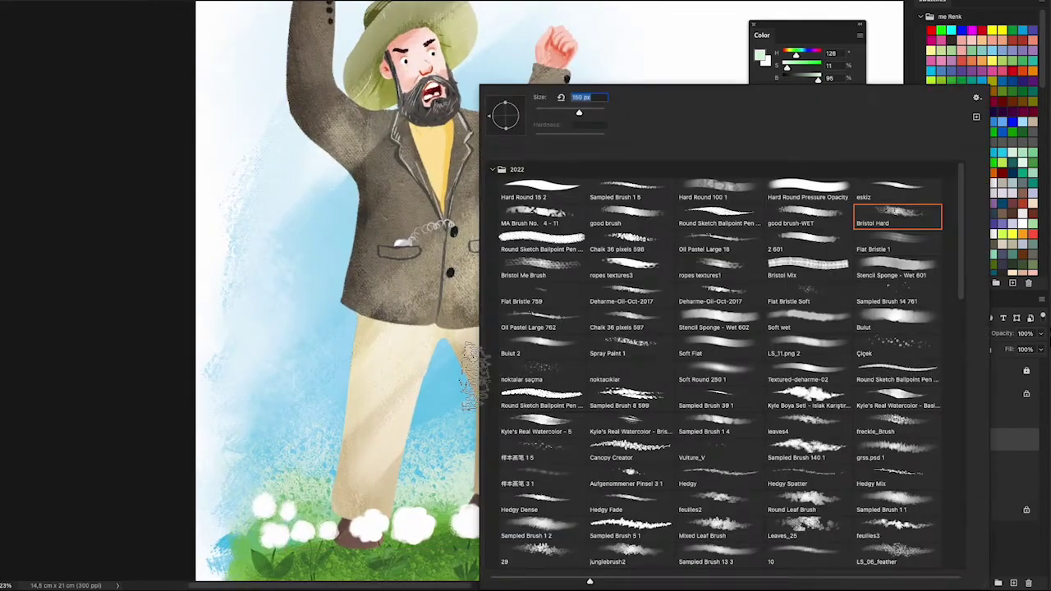
pyautogui.click(693, 215)
pyautogui.press('Return')
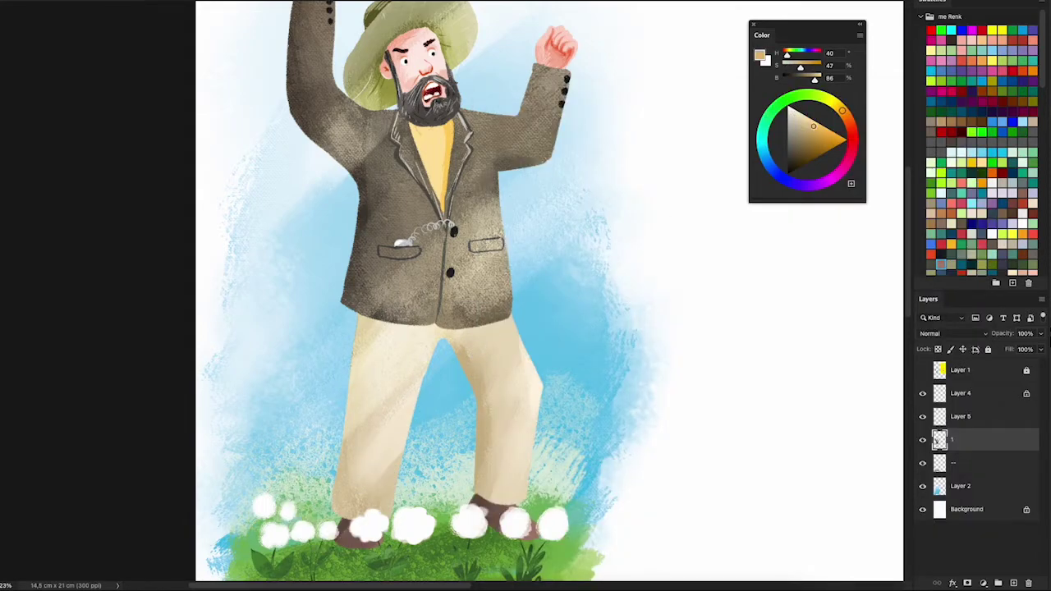
pyautogui.scroll(1, 357, 291)
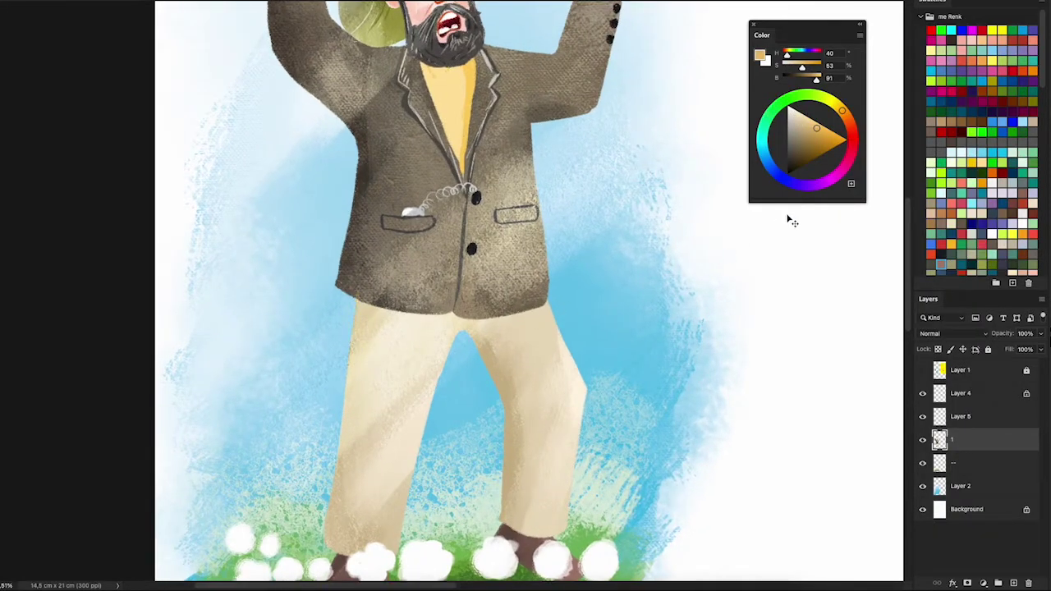
pyautogui.moveTo(357, 316); pyautogui.dragTo(335, 540)
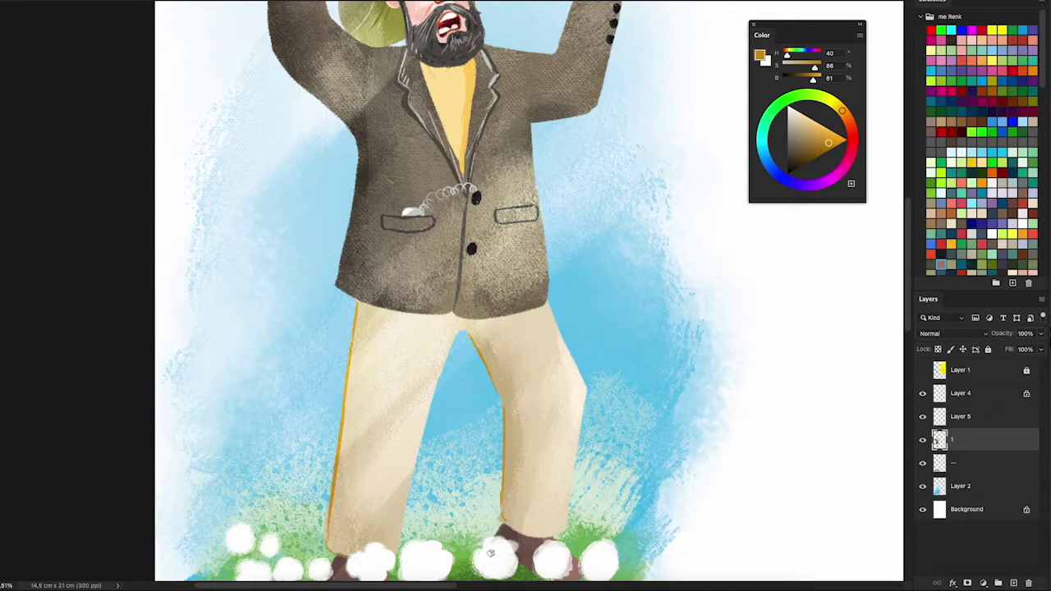
# - Lighten the dark left part of the hat crown
pyautogui.hotkey('ctrl', '0')
pyautogui.moveTo(682, 338); pyautogui.dragTo(586, 389)
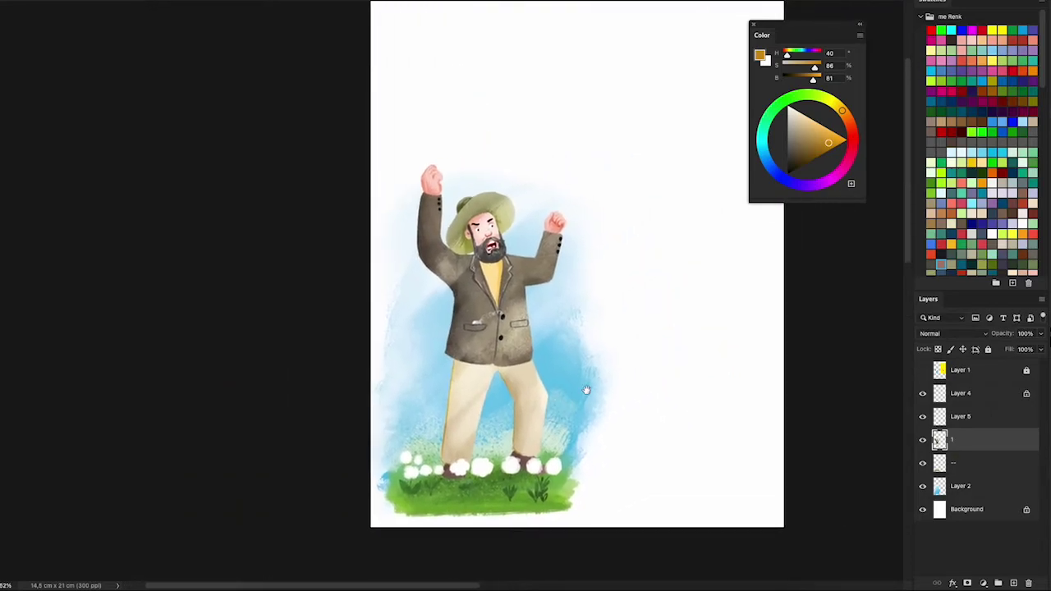
pyautogui.hotkey('ctrl', '+')
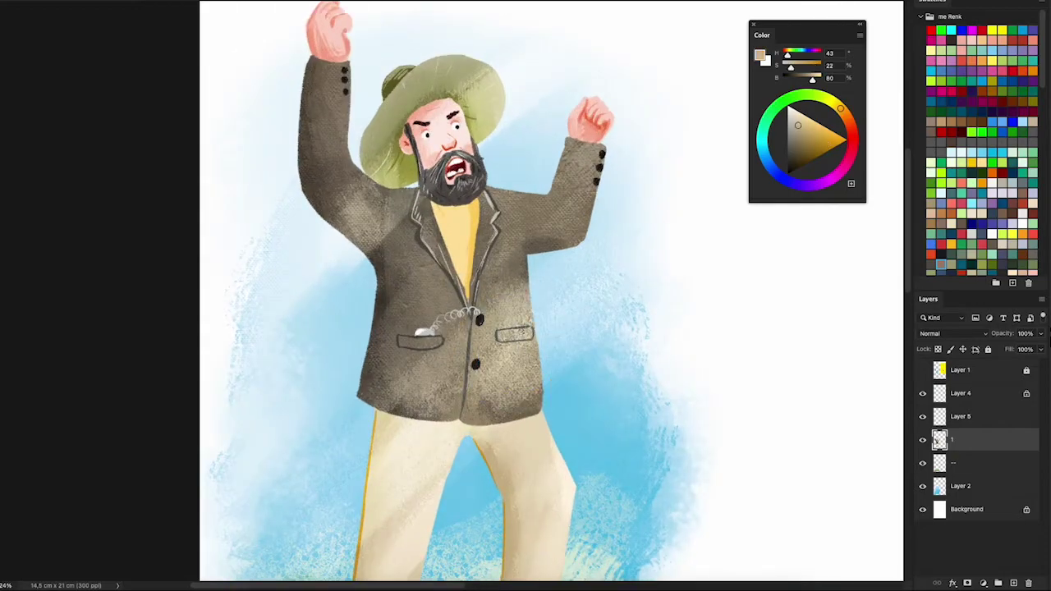
pyautogui.hotkey('ctrl', '+')
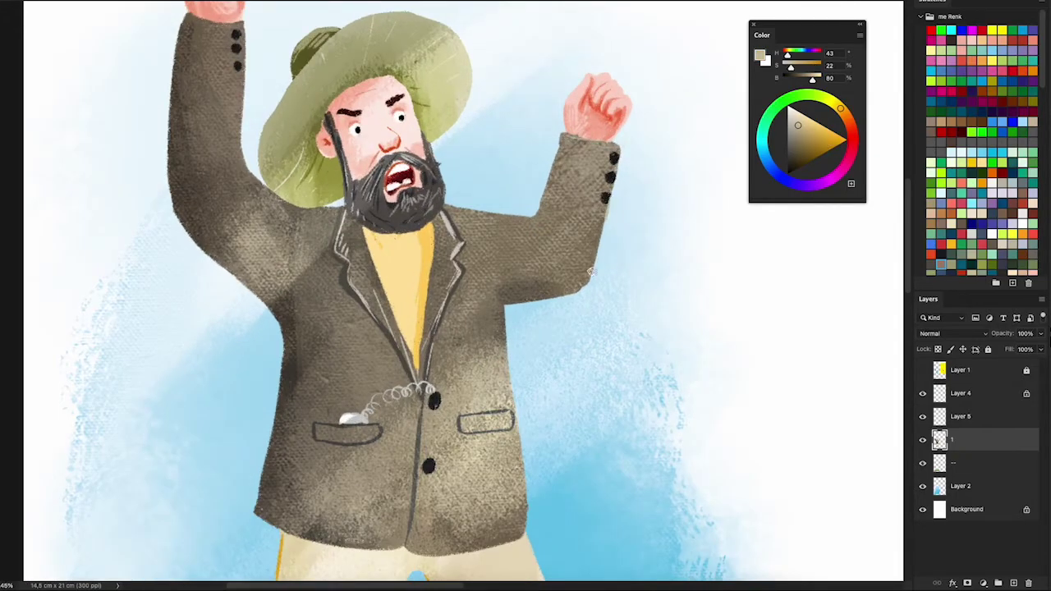
pyautogui.scroll(3, 495, 189)
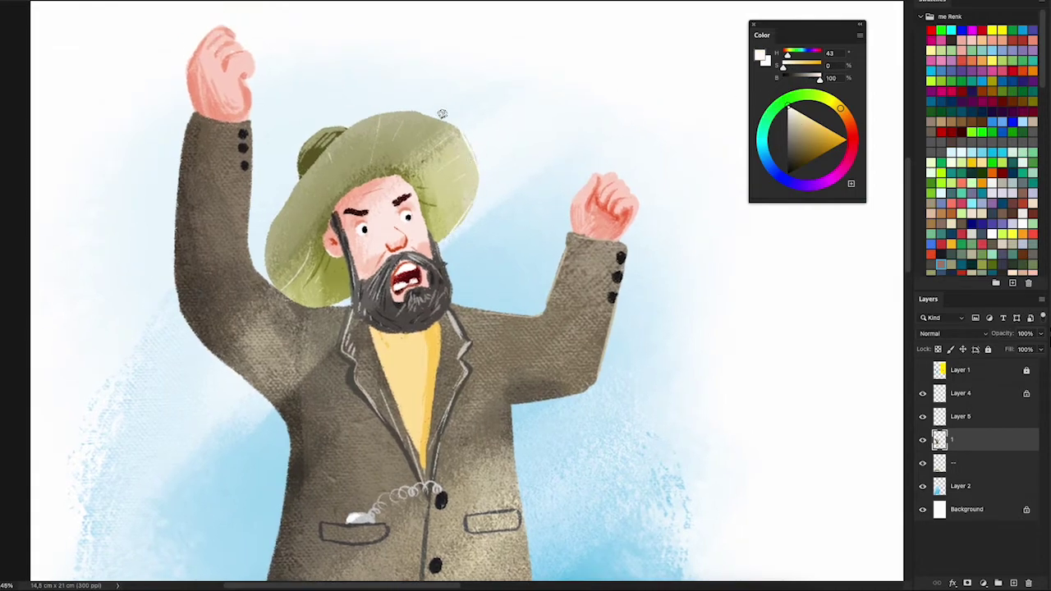
pyautogui.moveTo(348, 124); pyautogui.dragTo(271, 215)
# - Sample a light skin tone and a deeper skin pink from the face
pyautogui.scroll(-3, 502, 121)
pyautogui.scroll(1, 493, 127)
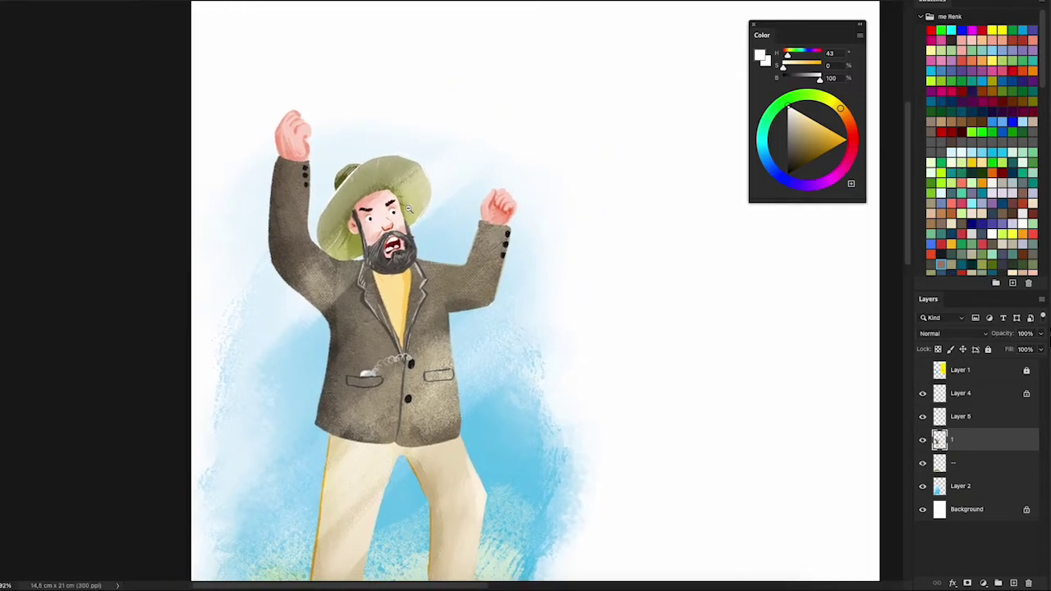
pyautogui.scroll(4, 458, 145)
pyautogui.scroll(-2, 458, 145)
pyautogui.scroll(-1, 586, 140)
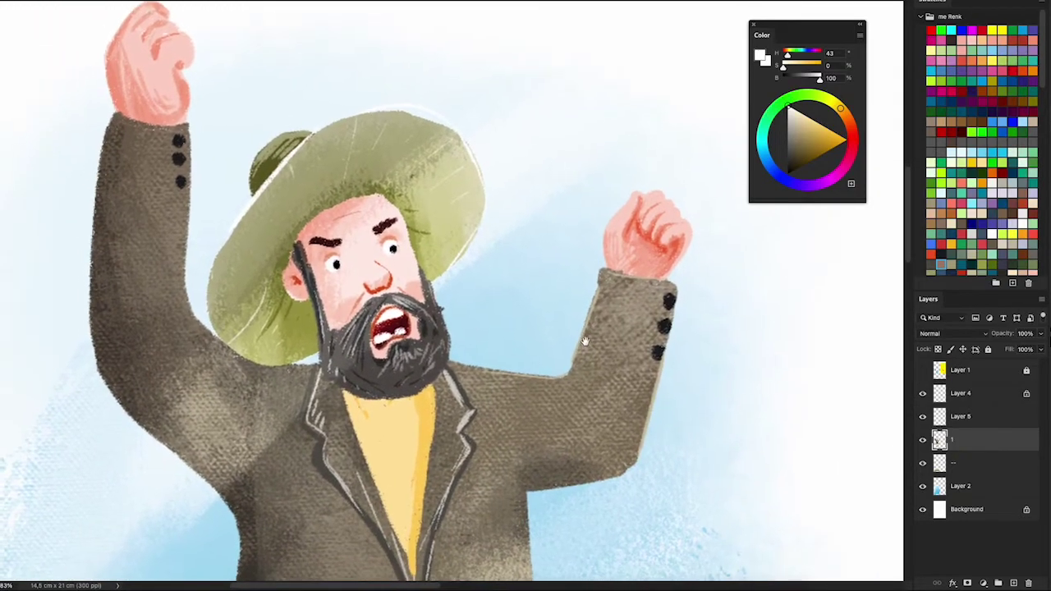
pyautogui.scroll(-2, 619, 326)
pyautogui.scroll(-1, 620, 326)
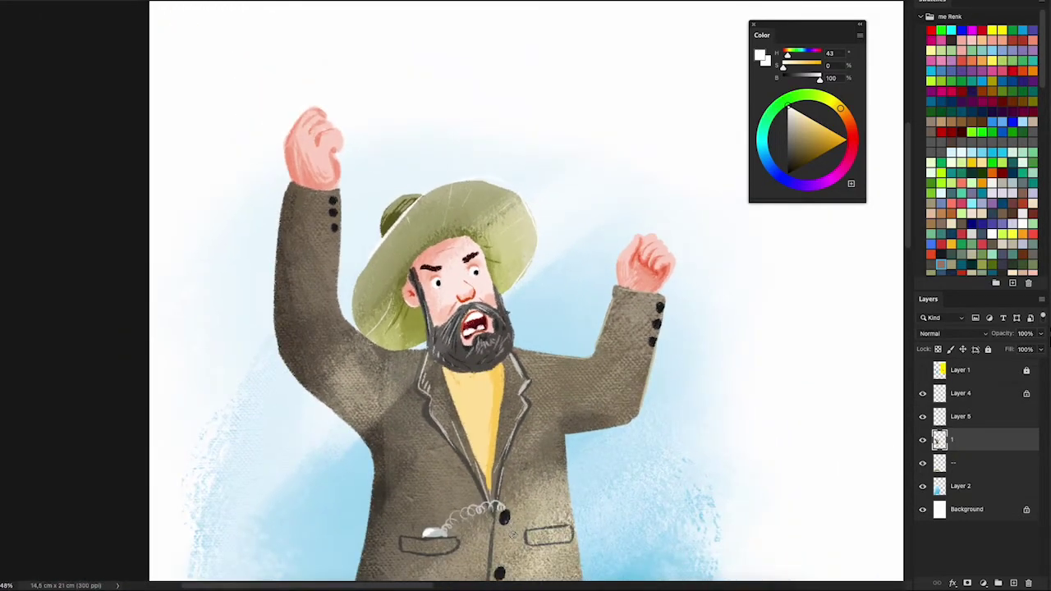
pyautogui.keyDown('alt'); pyautogui.click(491, 292); pyautogui.keyUp('alt')
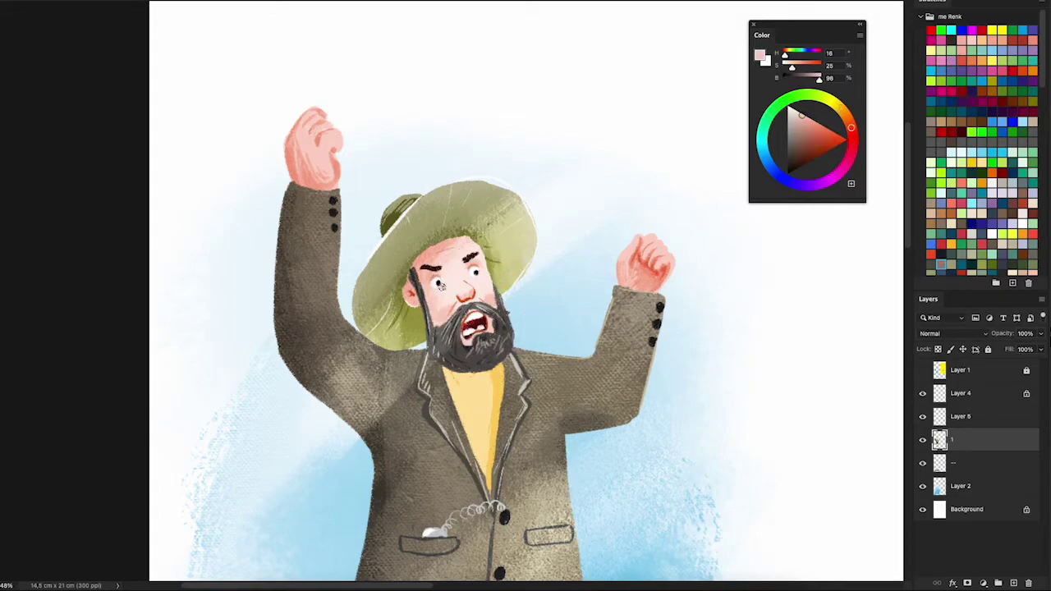
pyautogui.keyDown('alt'); pyautogui.click(454, 305); pyautogui.keyUp('alt')
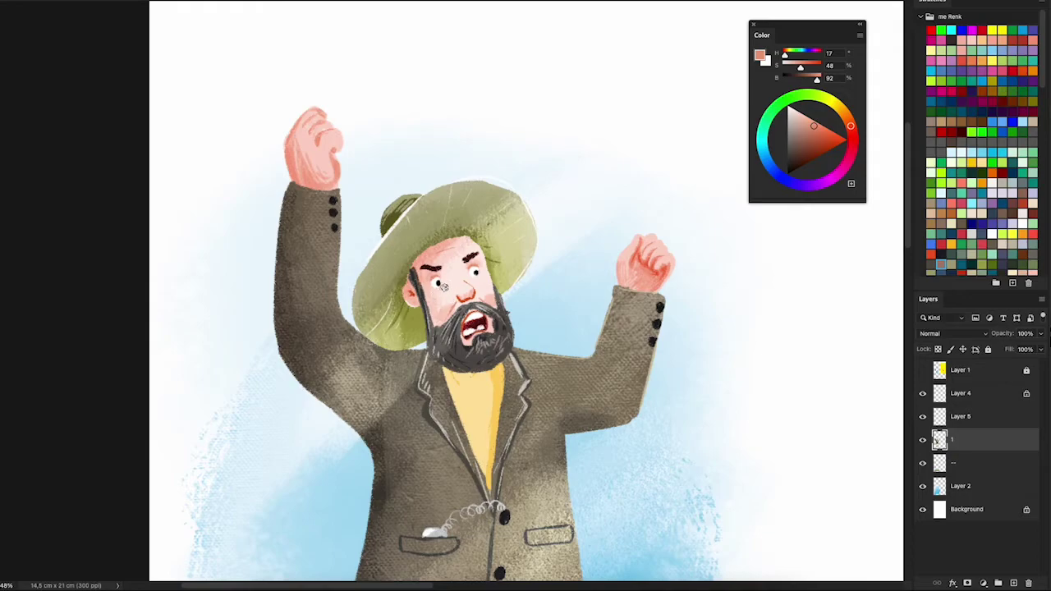
pyautogui.scroll(5, 474, 269)
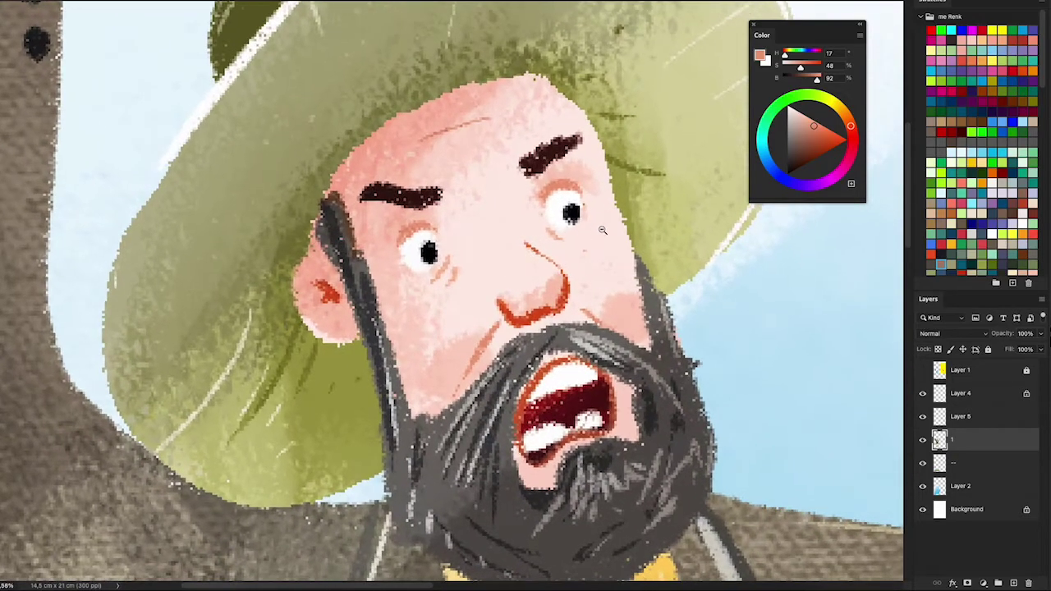
pyautogui.scroll(-4, 625, 178)
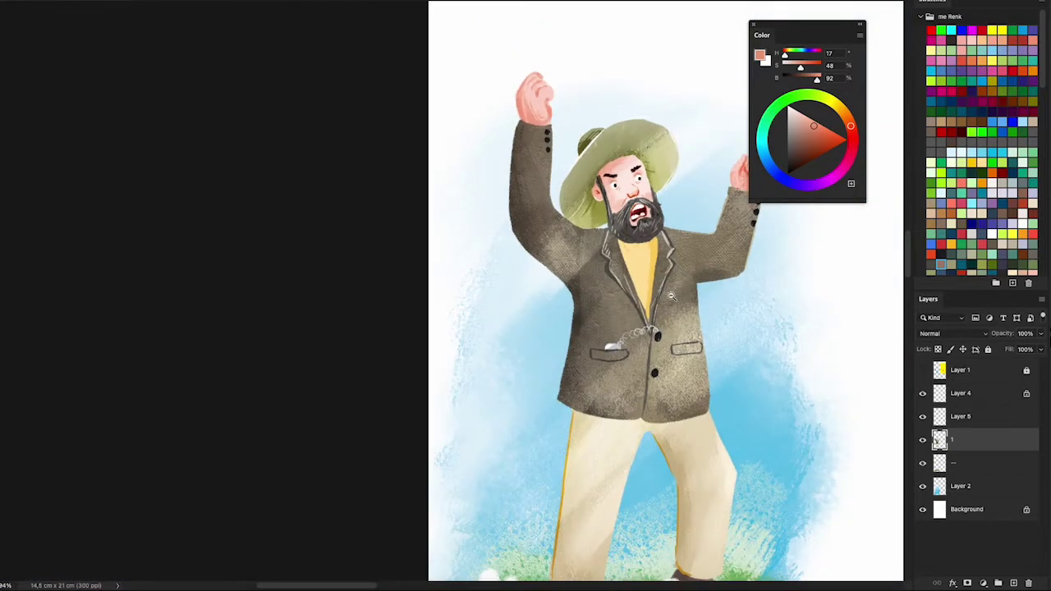
pyautogui.scroll(-2, 534, 238)
pyautogui.scroll(-2, 460, 279)
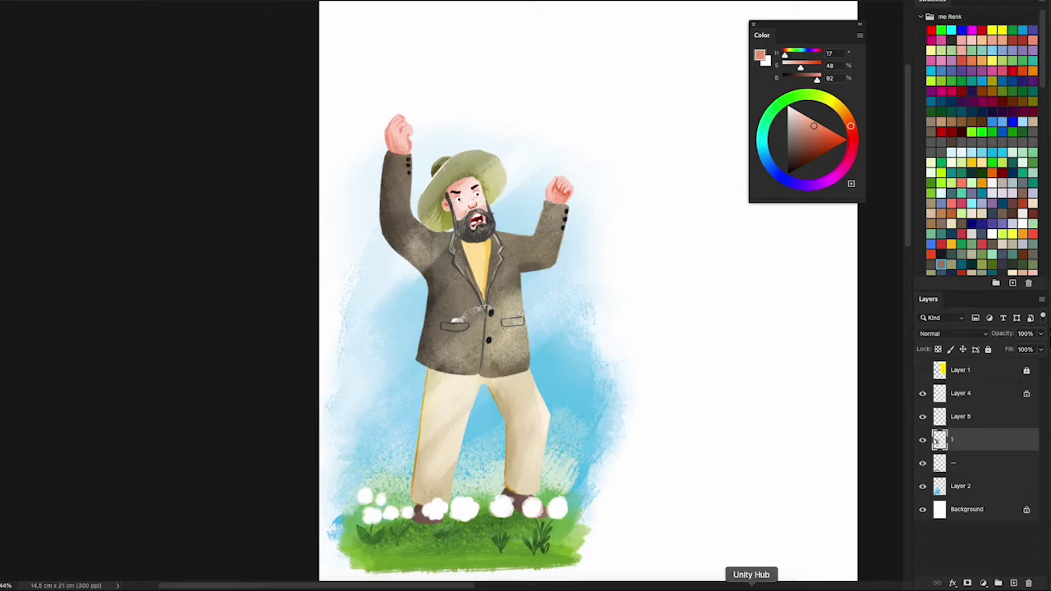
# - Bring QuickTime Player forward, browse its File menu, and close the open-file window
pyautogui.click(715, 585)
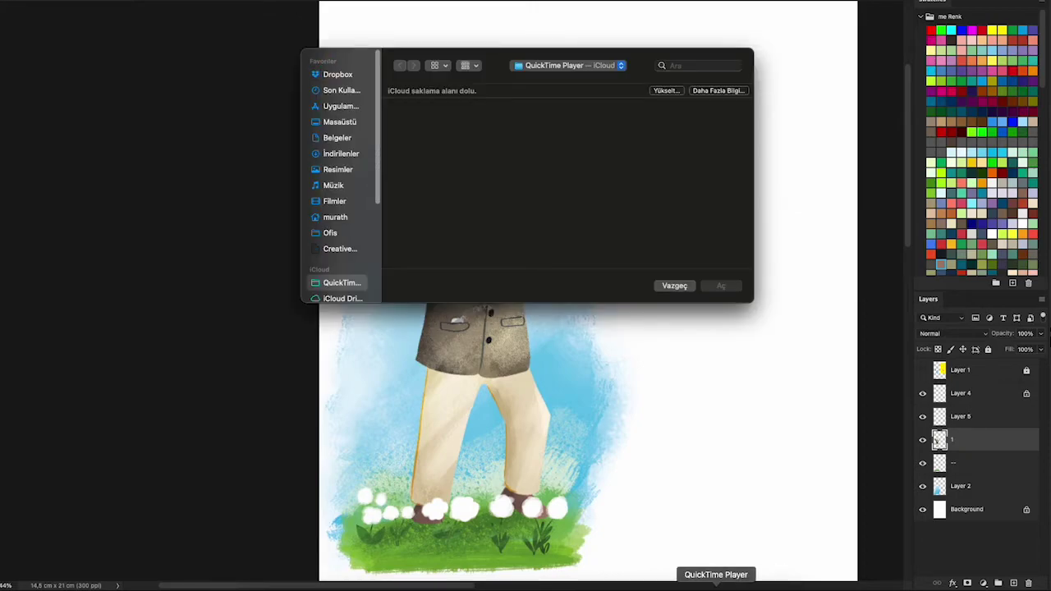
pyautogui.click(98, 0)
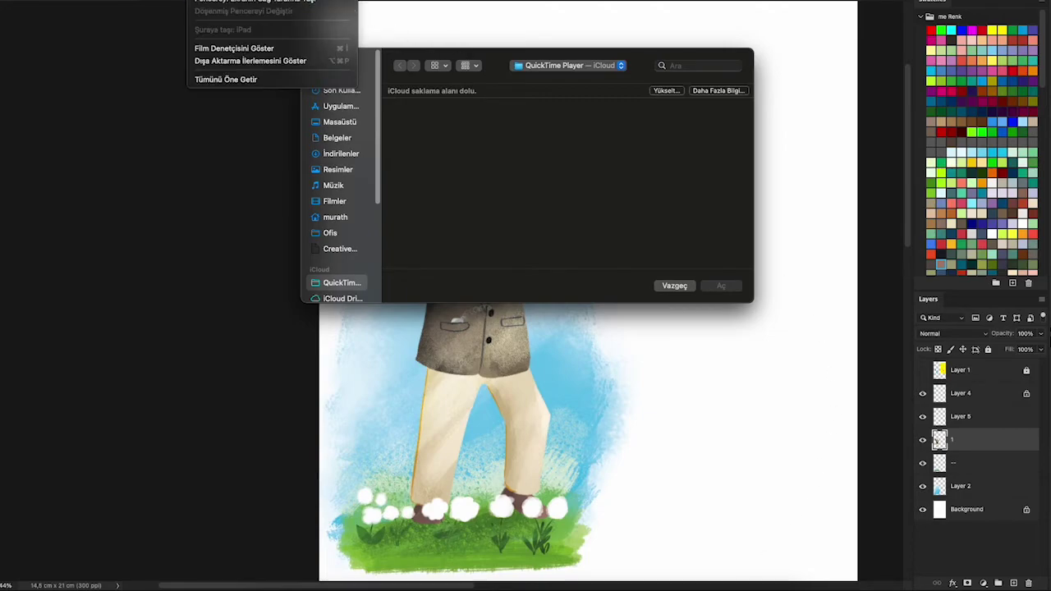
pyautogui.click(673, 286)
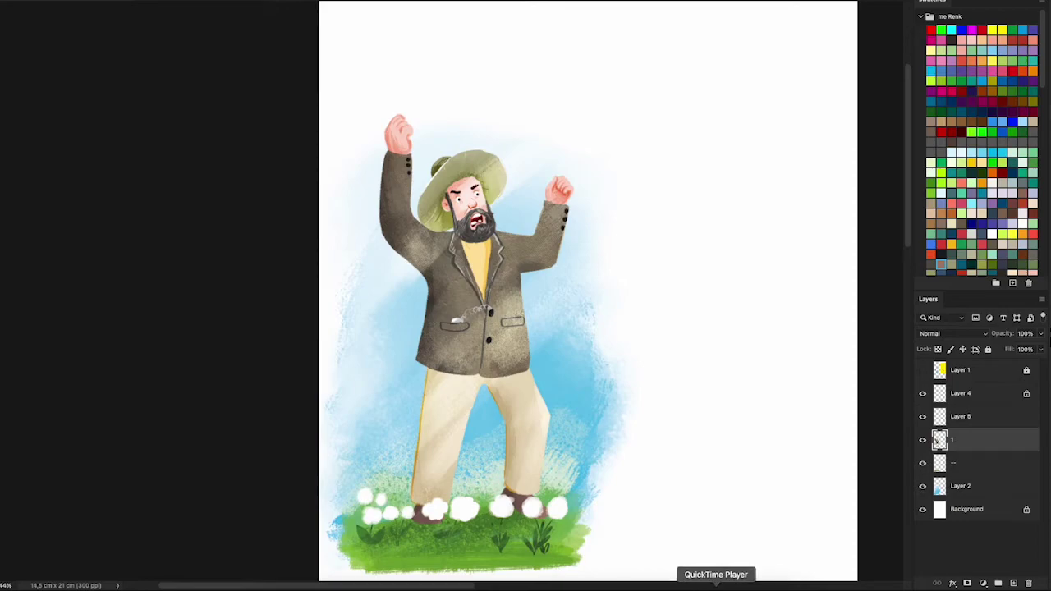
pyautogui.click(716, 586)
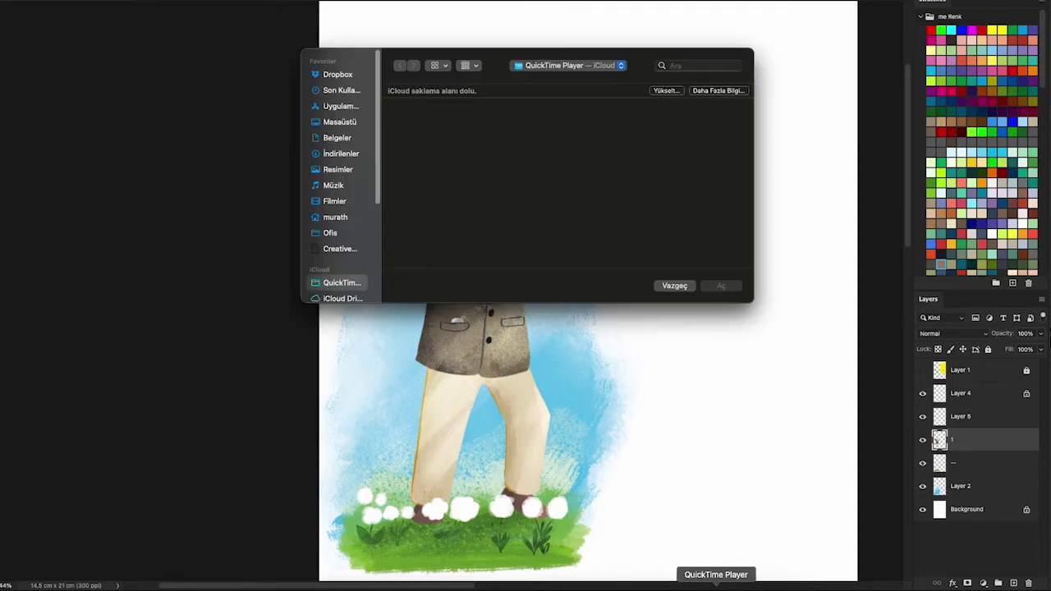
pyautogui.press('Escape')
# - Show QuickTime's Dock list of recent files, then cancel the open-file window
pyautogui.click(715, 587)
pyautogui.rightClick(715, 586)
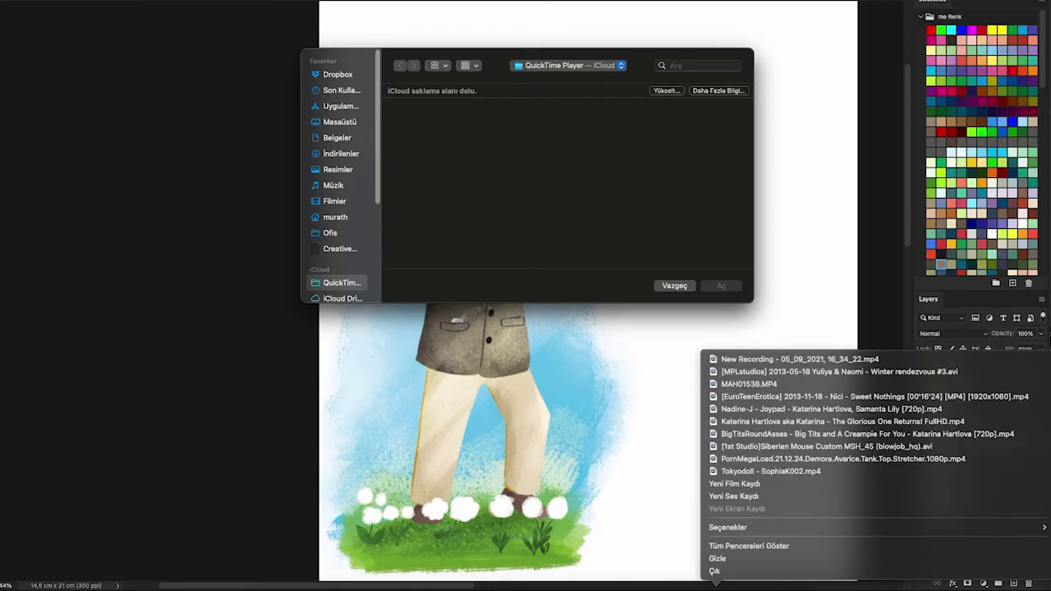
pyautogui.press('Escape')
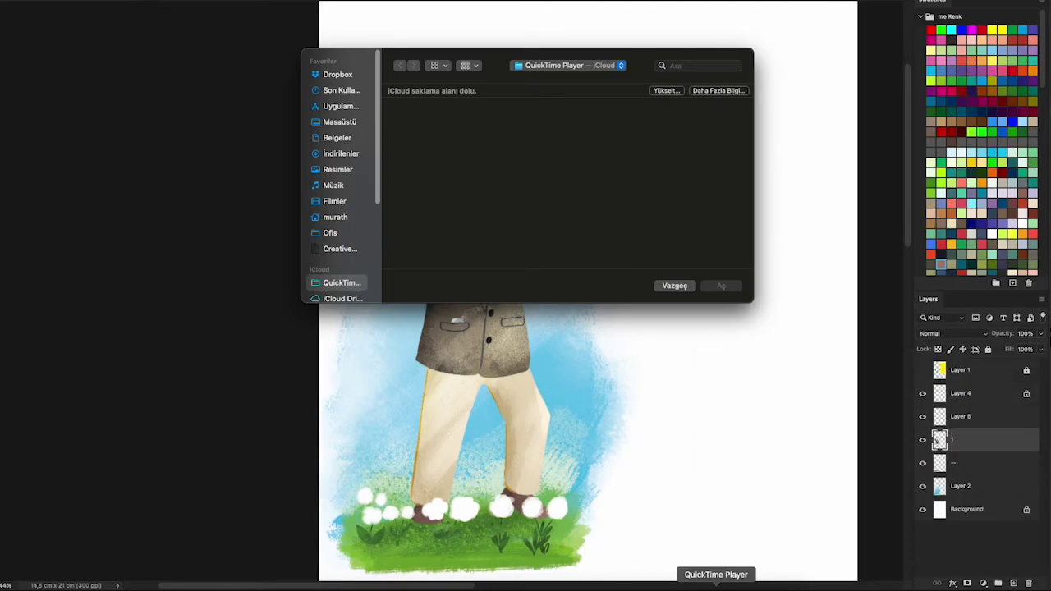
pyautogui.click(674, 286)
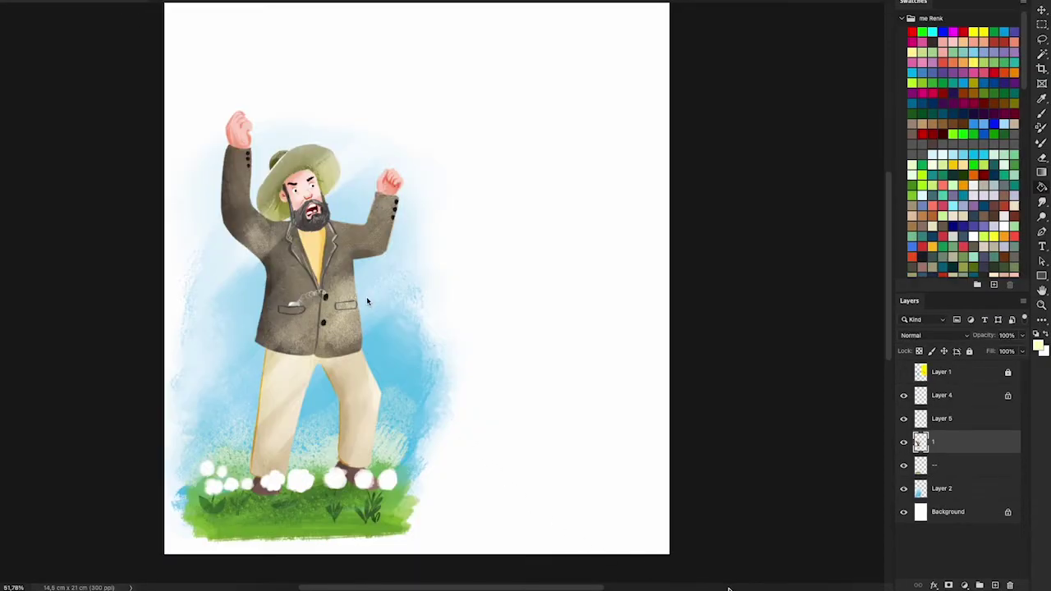
# - Bring back the colour wheel panel and zoom in on the man's angry face
pyautogui.press('F6')
pyautogui.scroll(5, 346, 298)
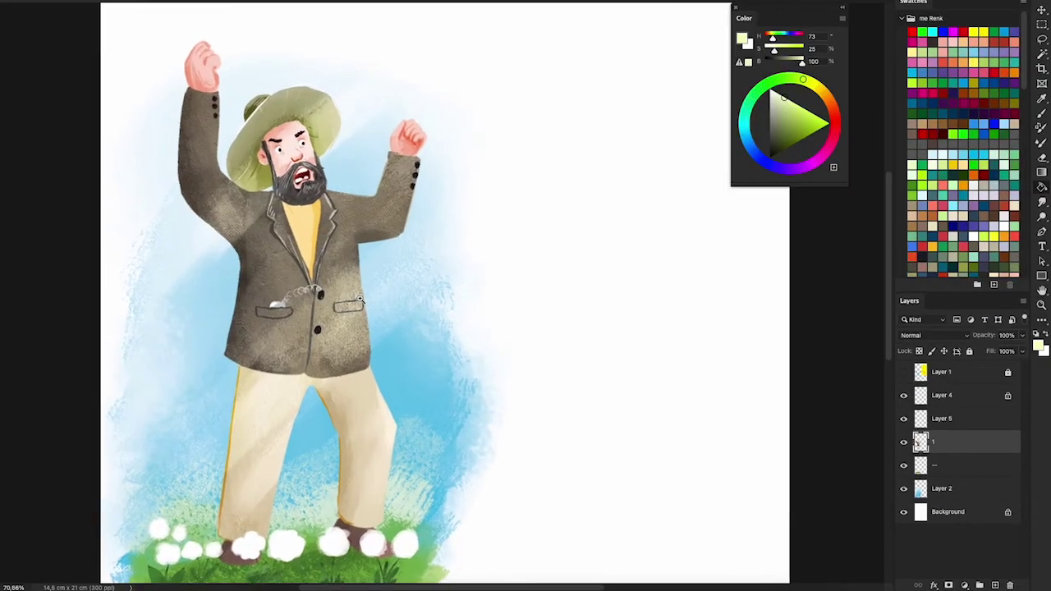
pyautogui.moveTo(362, 271); pyautogui.dragTo(513, 330)
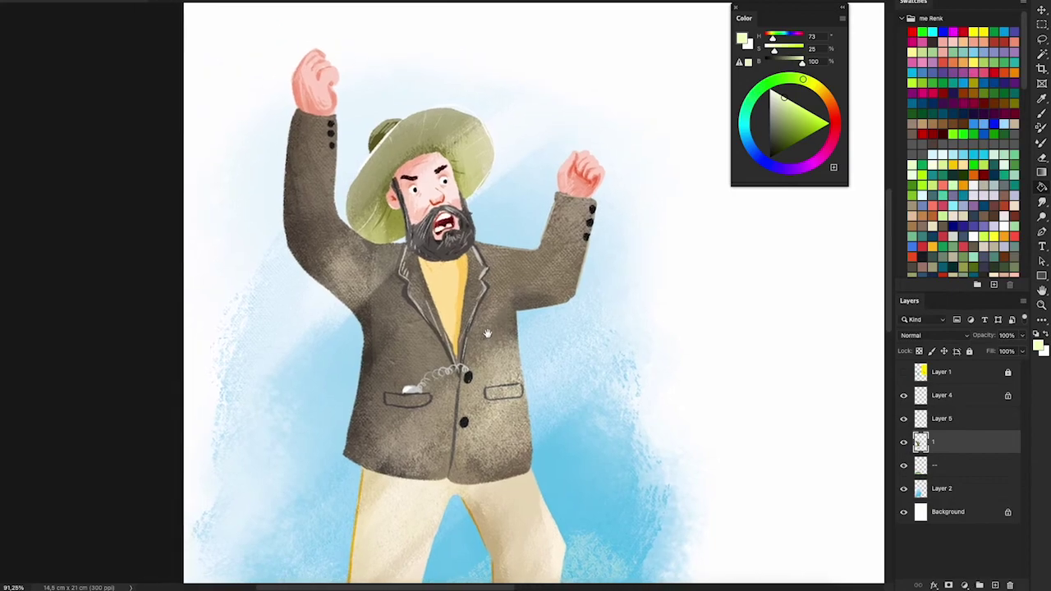
pyautogui.scroll(4, 495, 205)
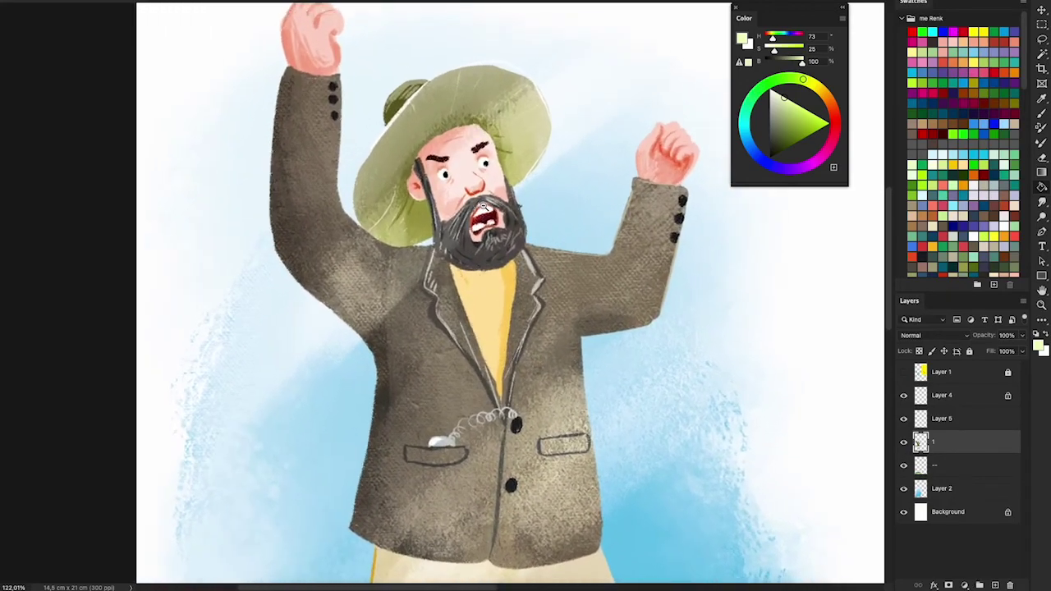
pyautogui.scroll(-3, 495, 204)
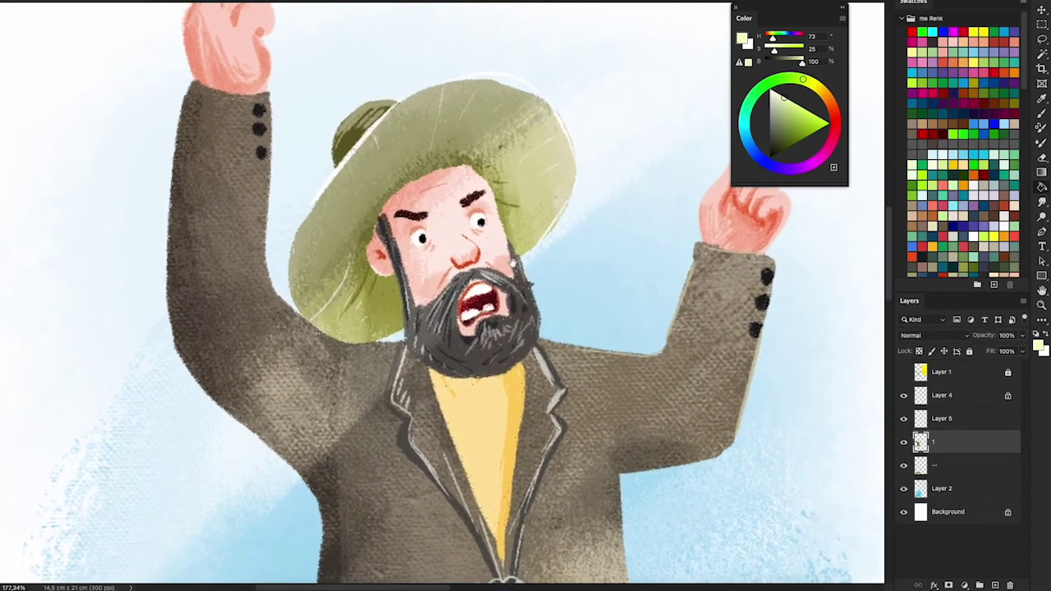
pyautogui.scroll(3, 534, 243)
pyautogui.scroll(-4, 533, 243)
pyautogui.scroll(1, 534, 262)
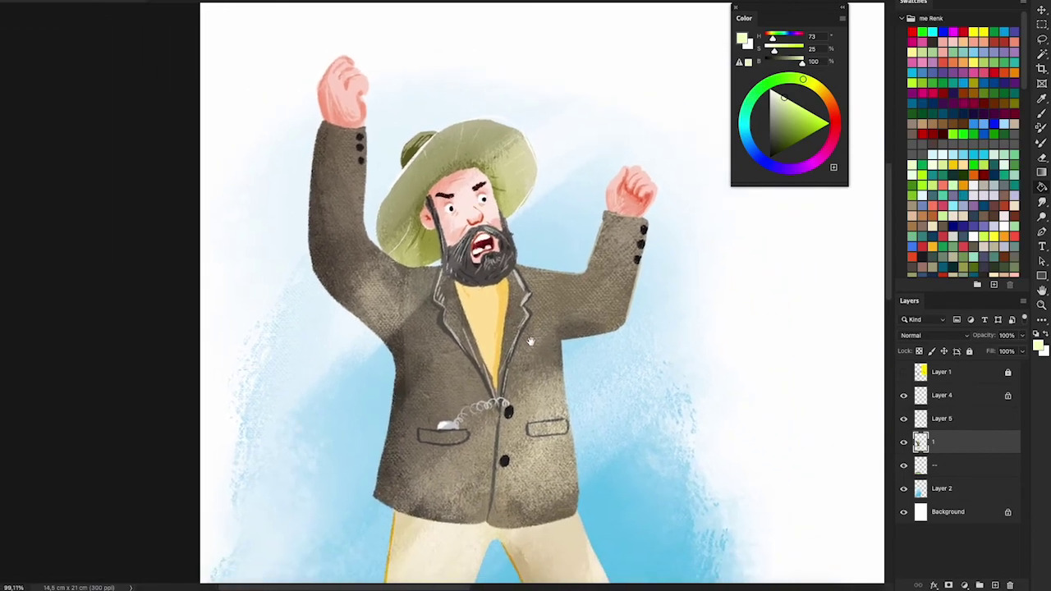
# - Look over the whole figure, down to the grass and white flowers
pyautogui.moveTo(557, 319); pyautogui.dragTo(540, 299)
pyautogui.scroll(-3, 539, 299)
pyautogui.moveTo(534, 353); pyautogui.dragTo(501, 284)
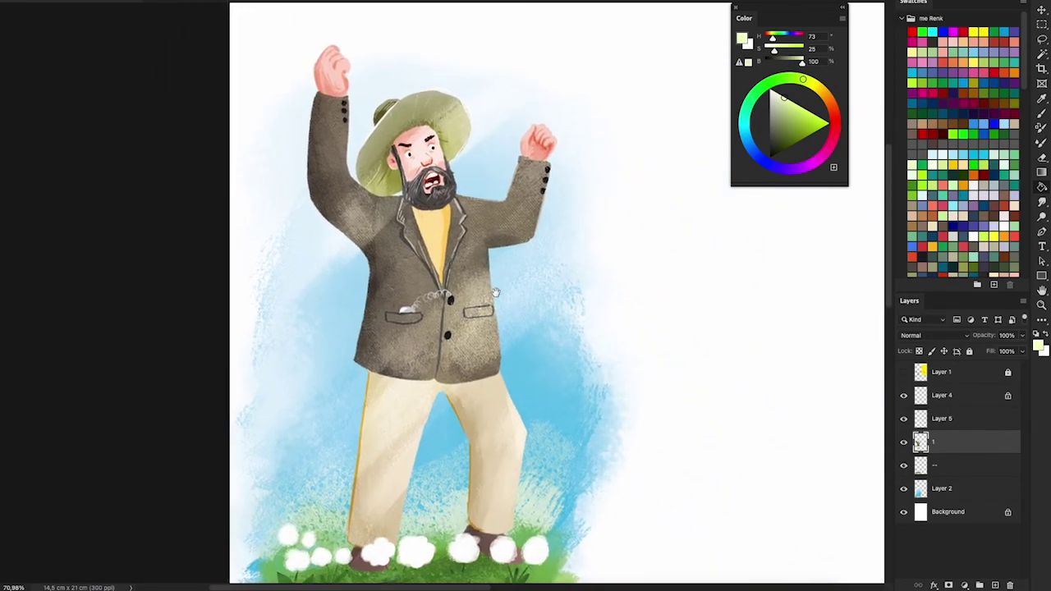
pyautogui.scroll(1, 495, 280)
pyautogui.scroll(-1, 495, 280)
pyautogui.scroll(-1, 518, 251)
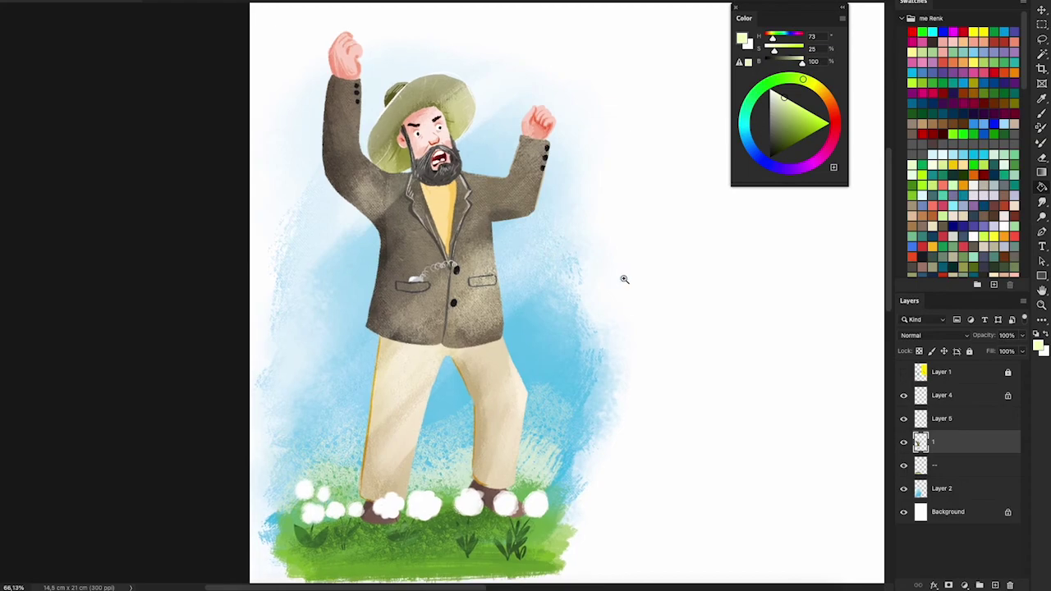
pyautogui.moveTo(771, 349); pyautogui.dragTo(721, 356)
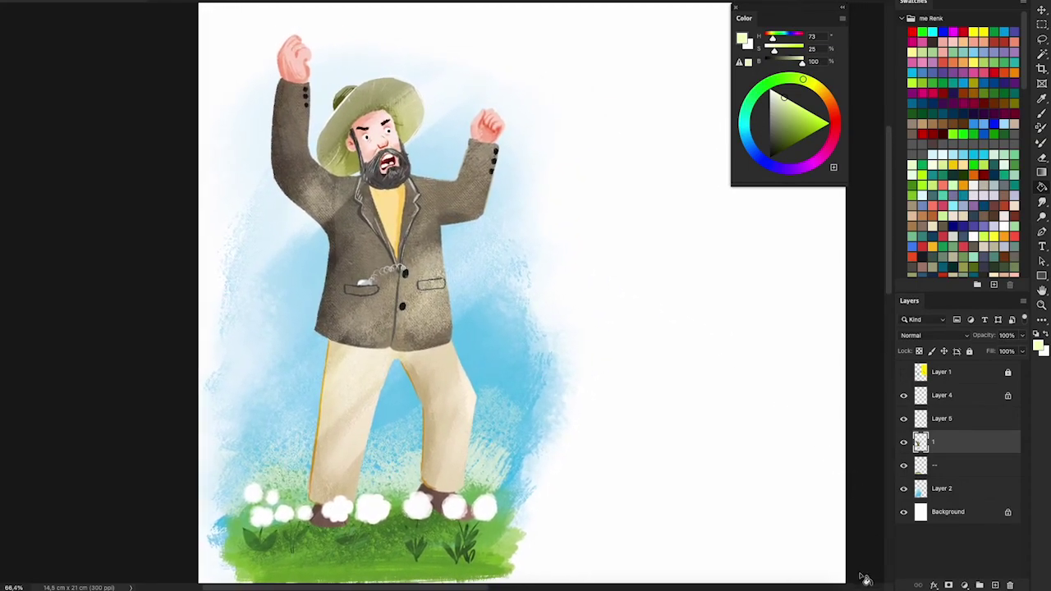